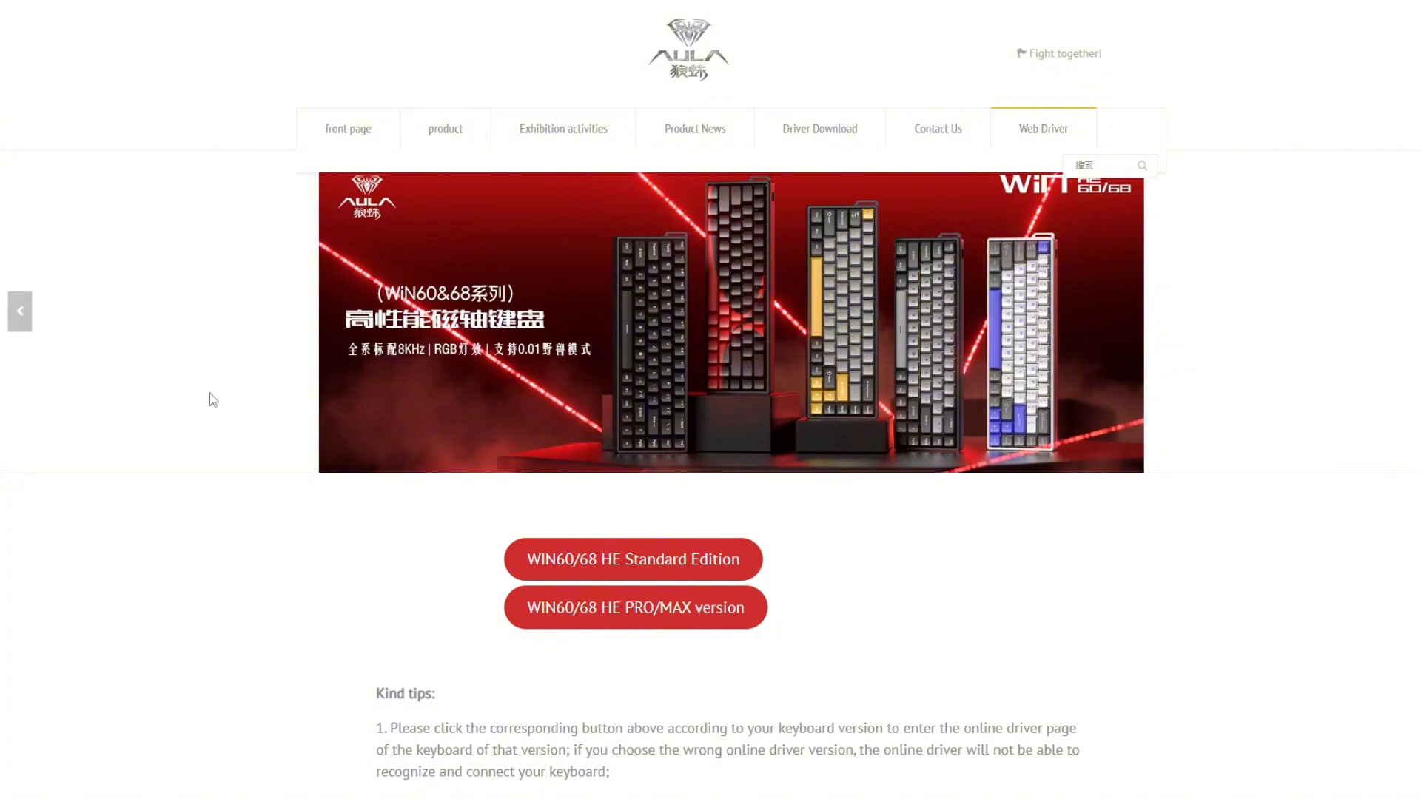
- Read the kind tips about choosing the matching keyboard version and a recommended browser for the online driver
scroll(225, 391, down, 3)
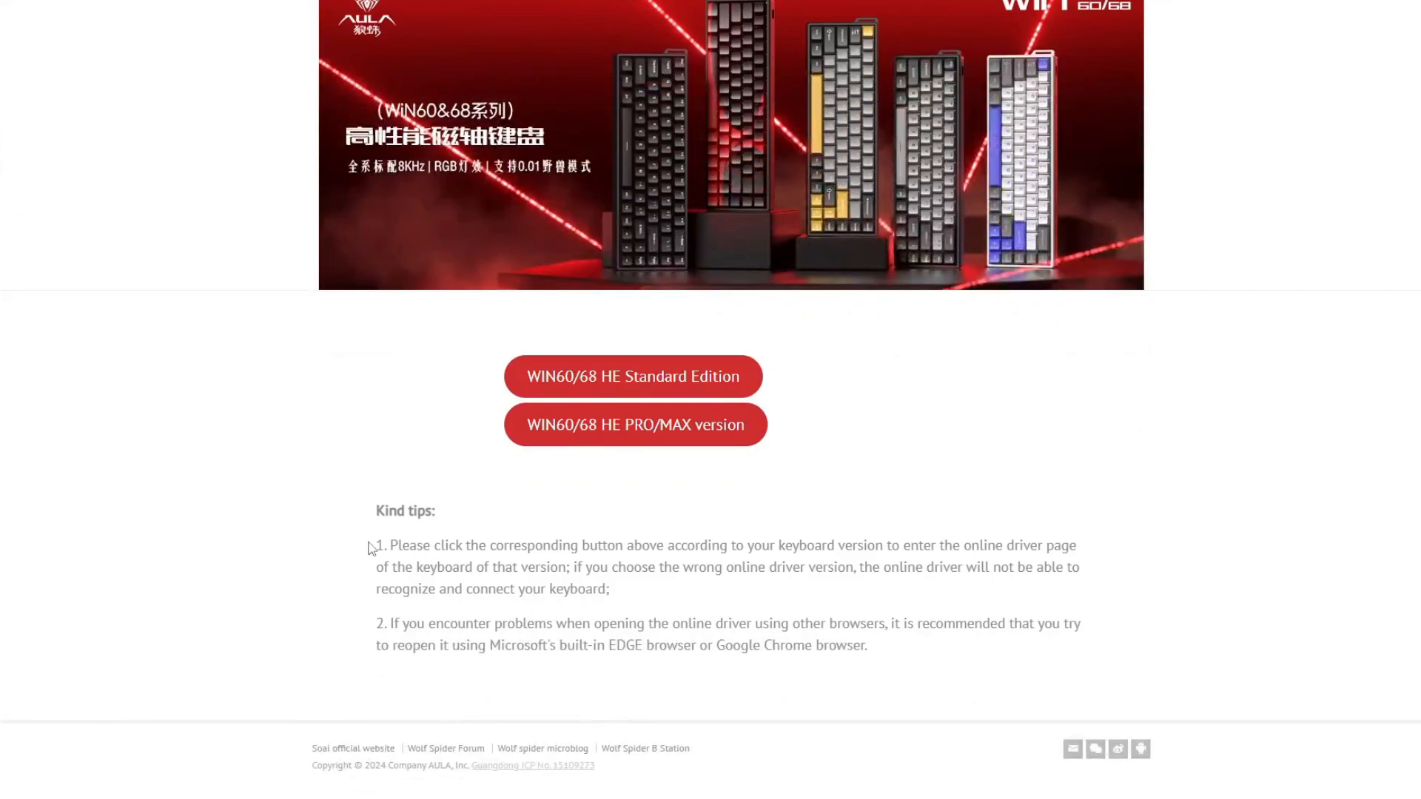
drag(388, 546, 858, 641)
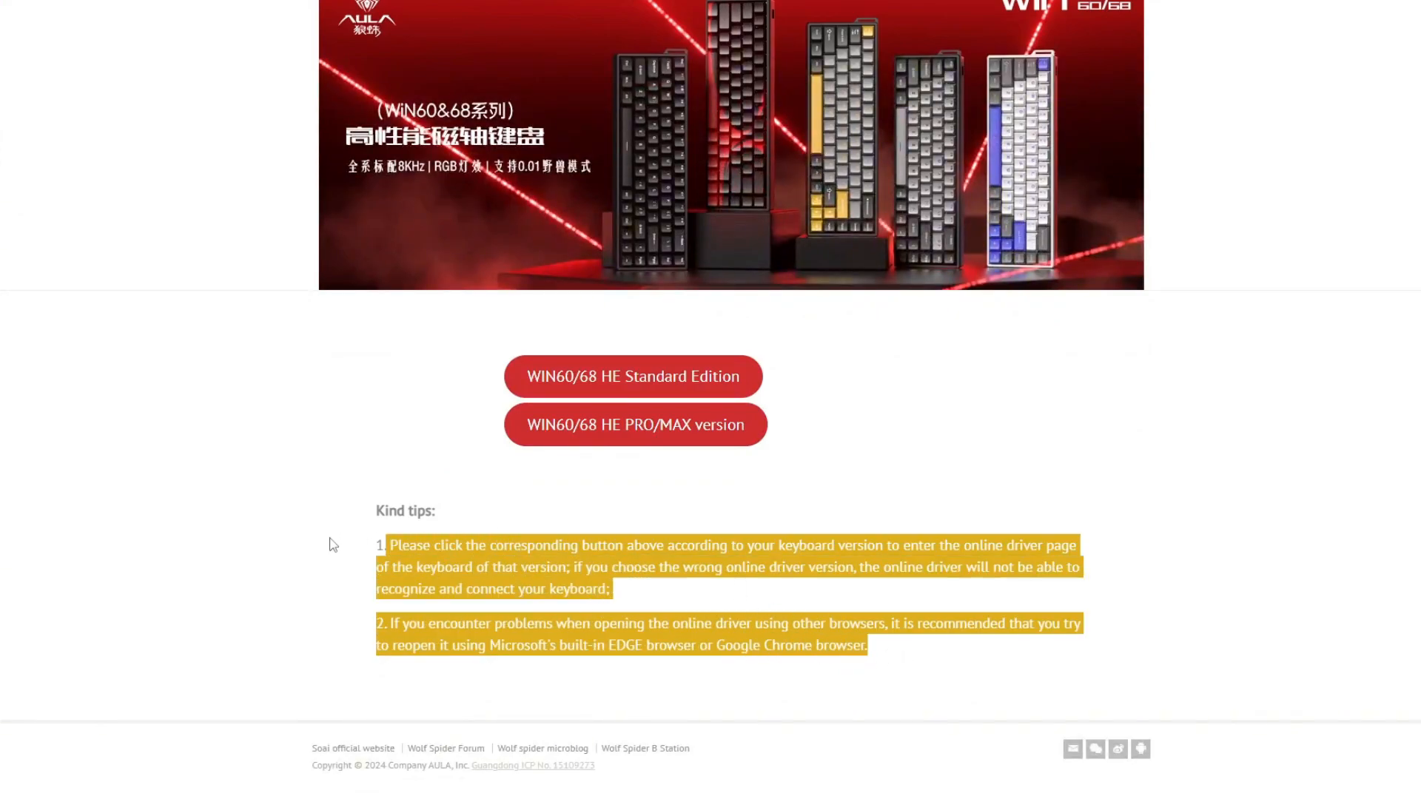
scroll(343, 545, up, 3)
click(335, 641)
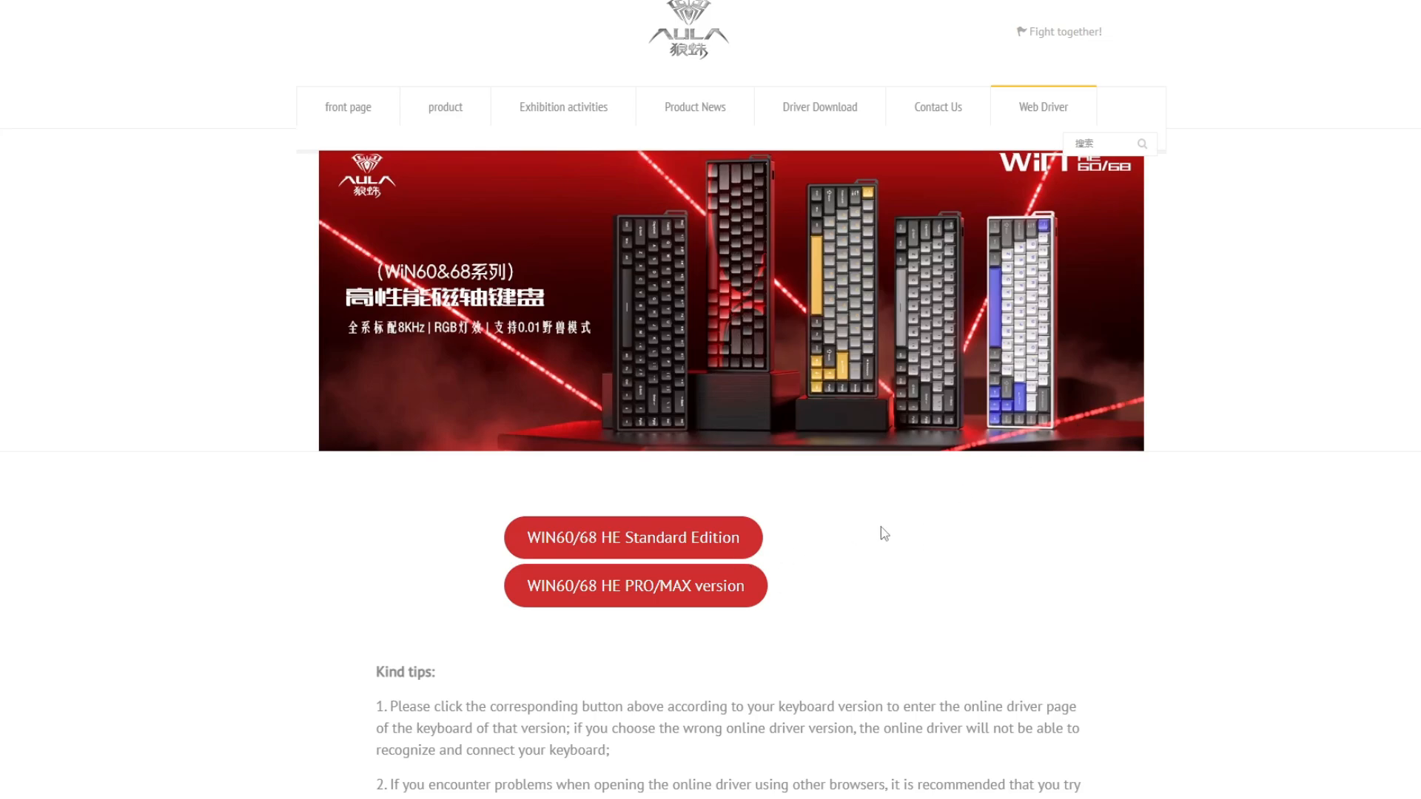
scroll(841, 493, down, 1)
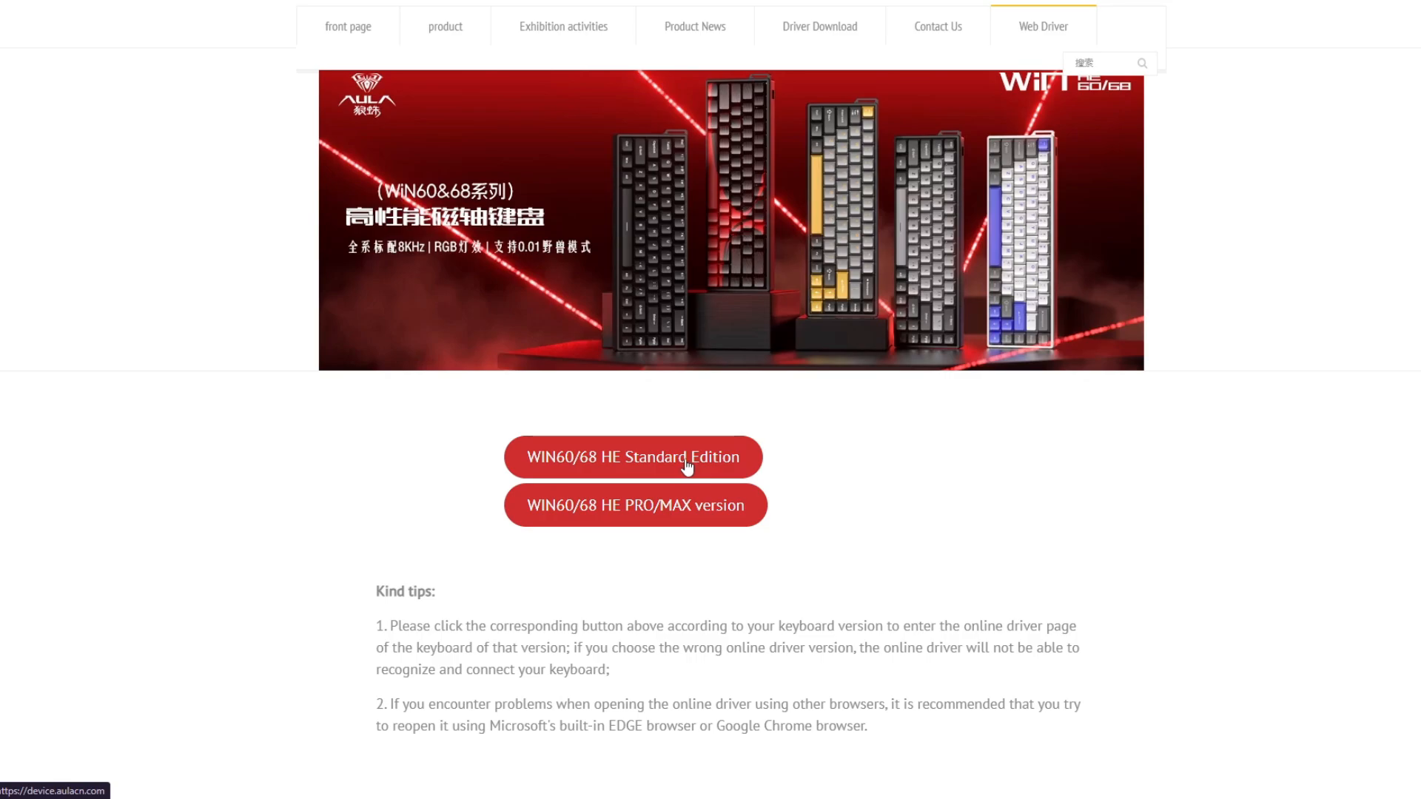
- Try to connect the keyboard through the WIN60/68 HE Standard Edition web driver
click(642, 454)
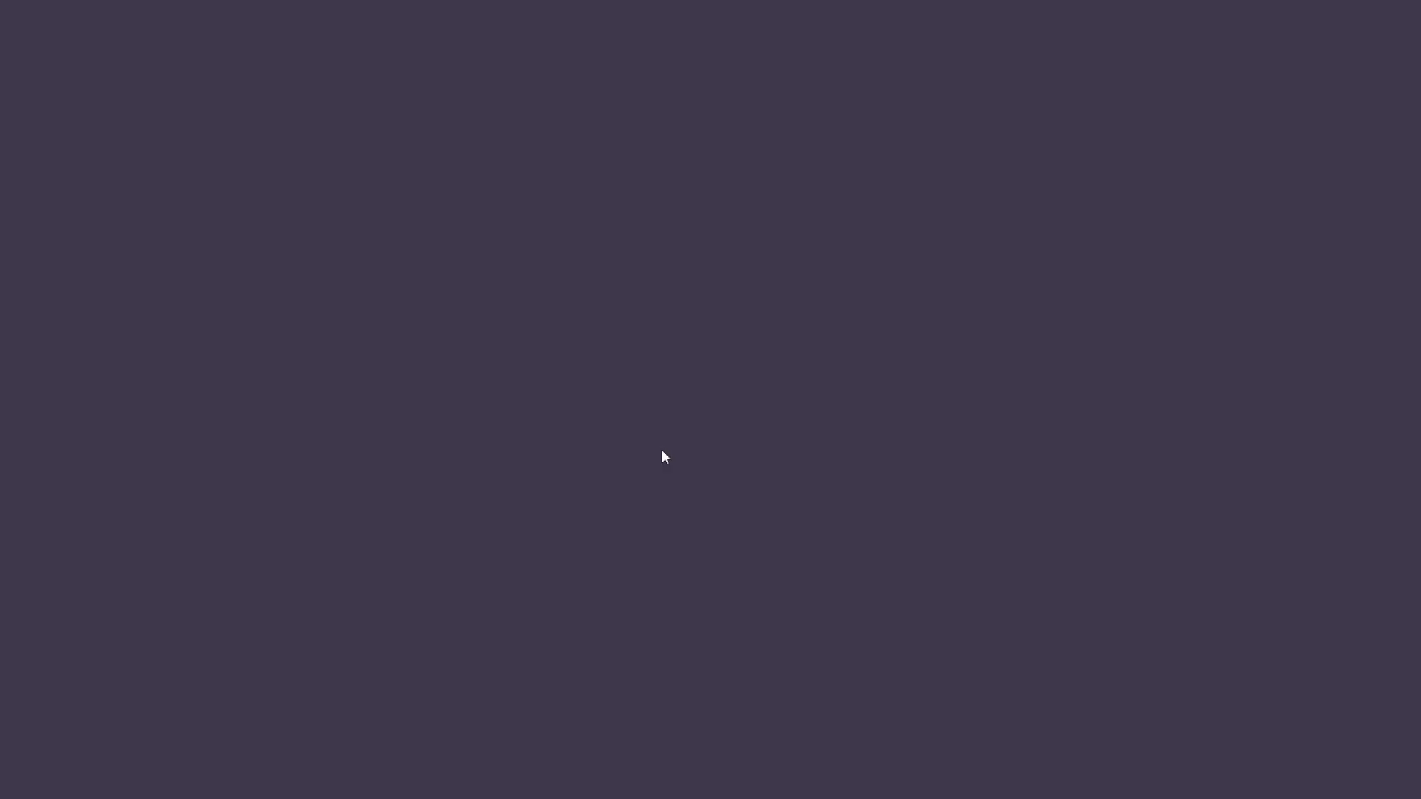
click(495, 458)
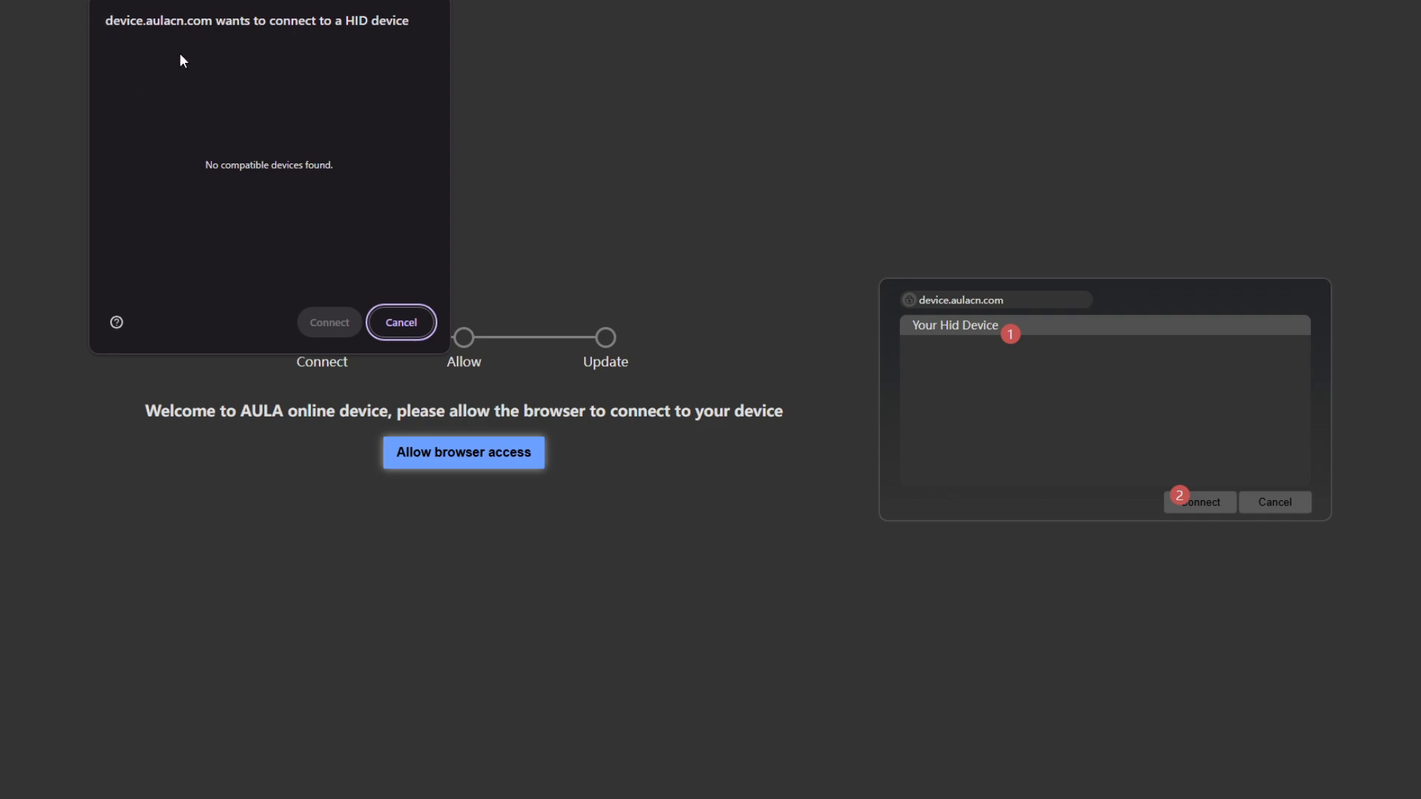
click(412, 326)
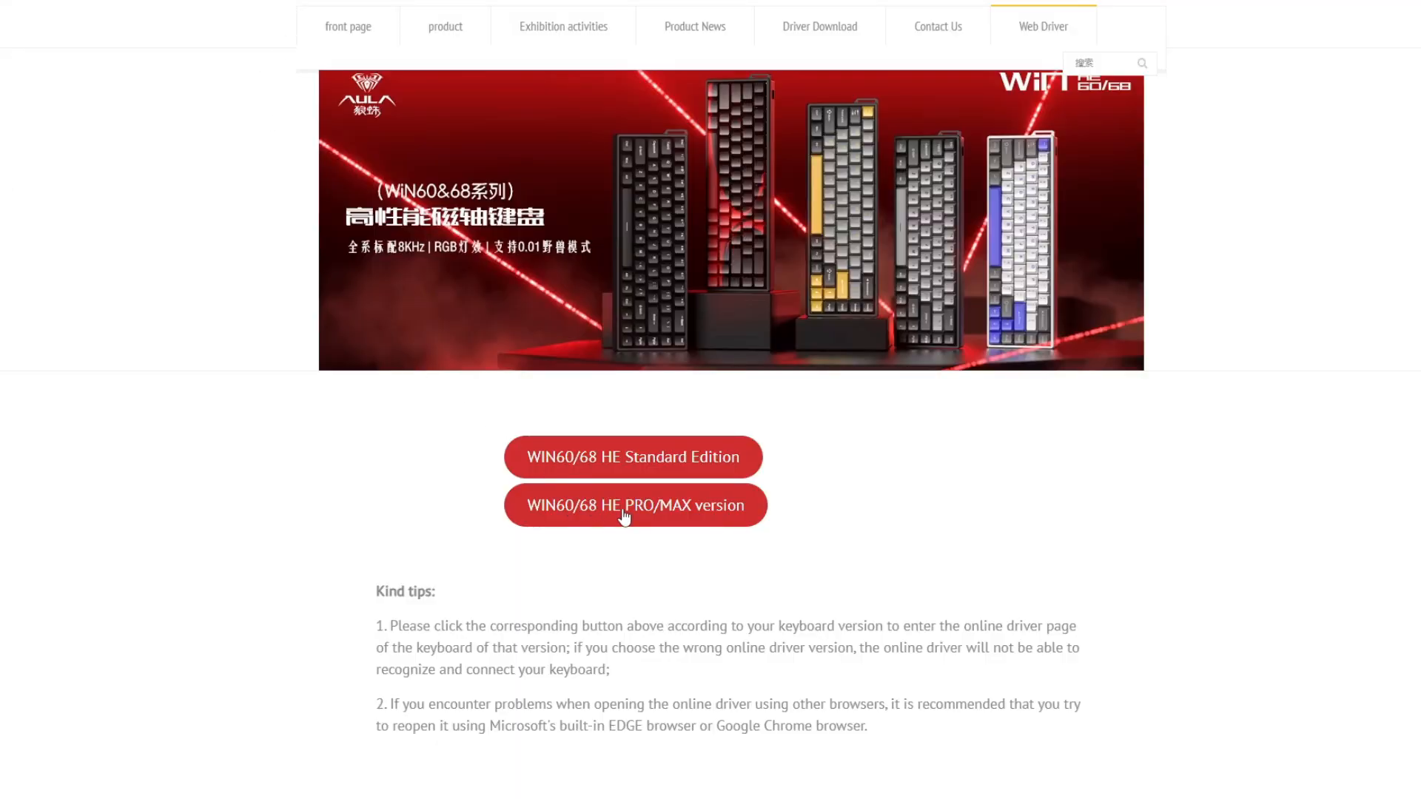
- Open the WIN60/68 HE PRO/MAX version web driver and connect the WIN 60 HE MAX keyboard
click(666, 507)
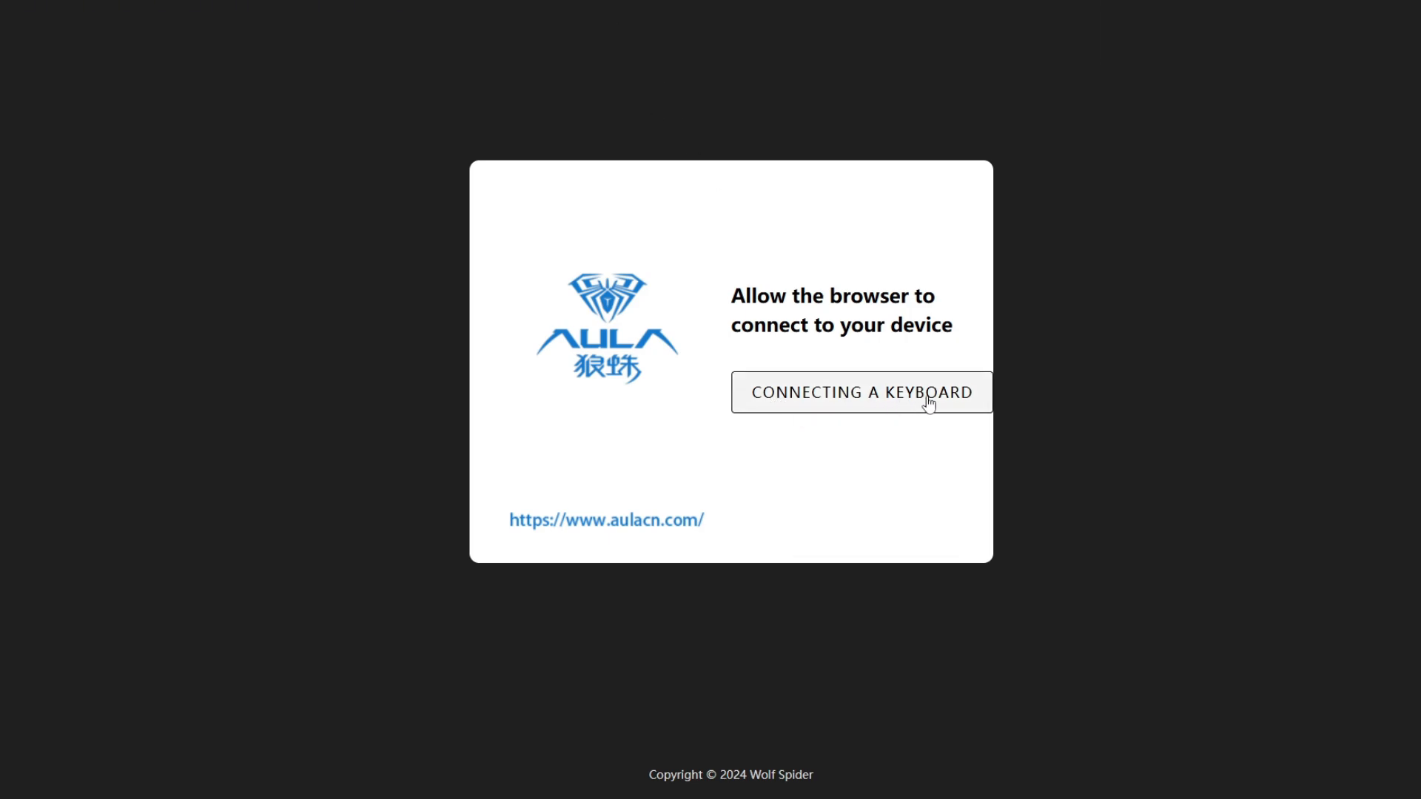
click(821, 404)
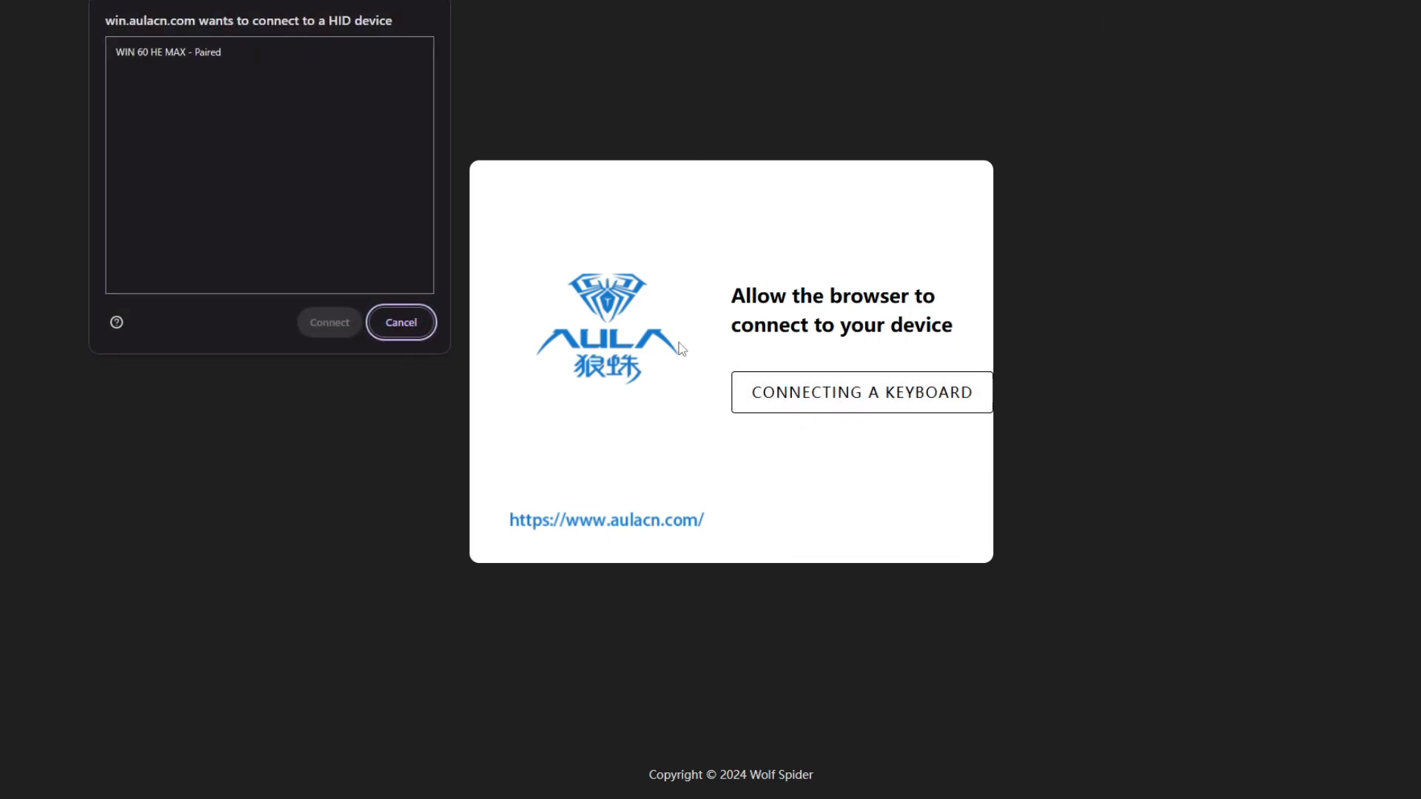
click(142, 53)
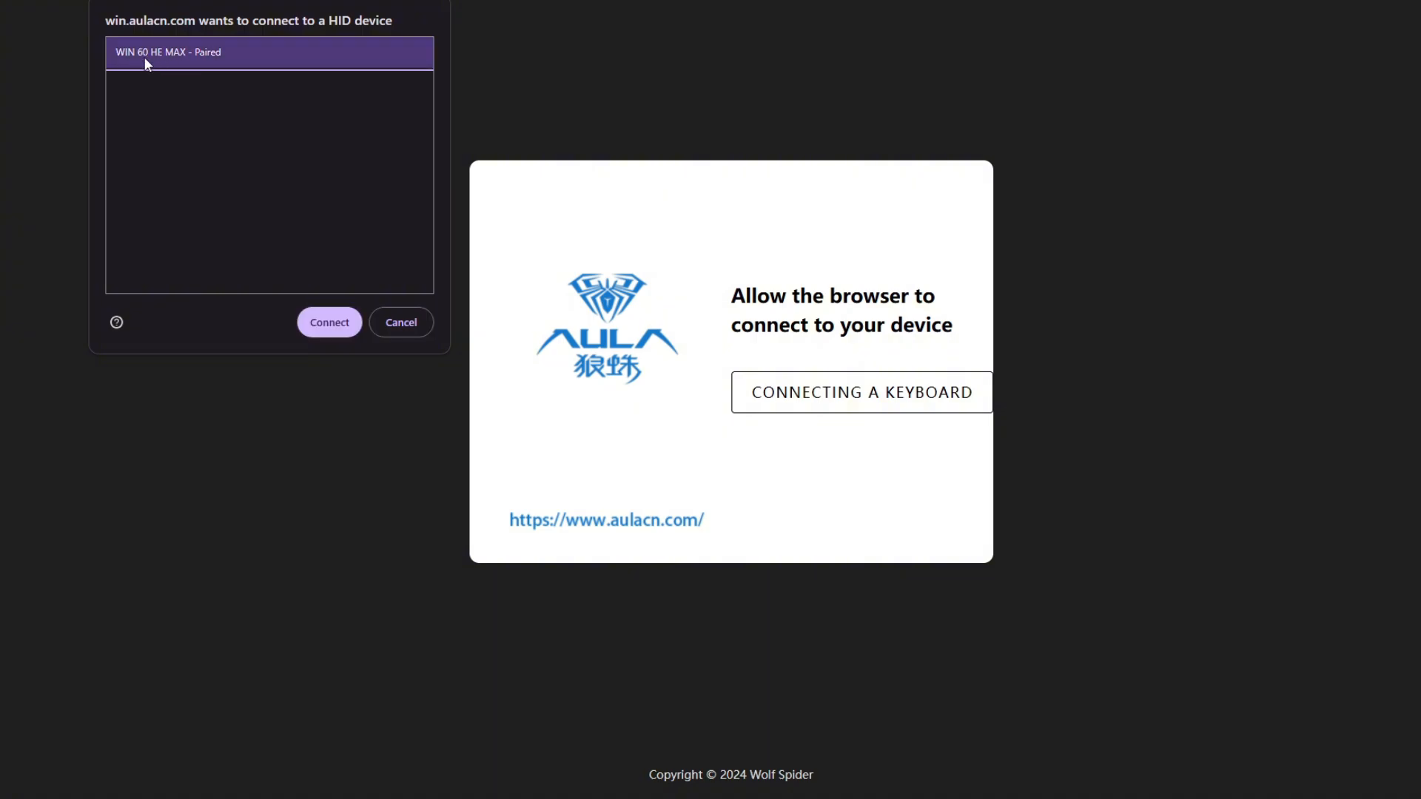
click(329, 324)
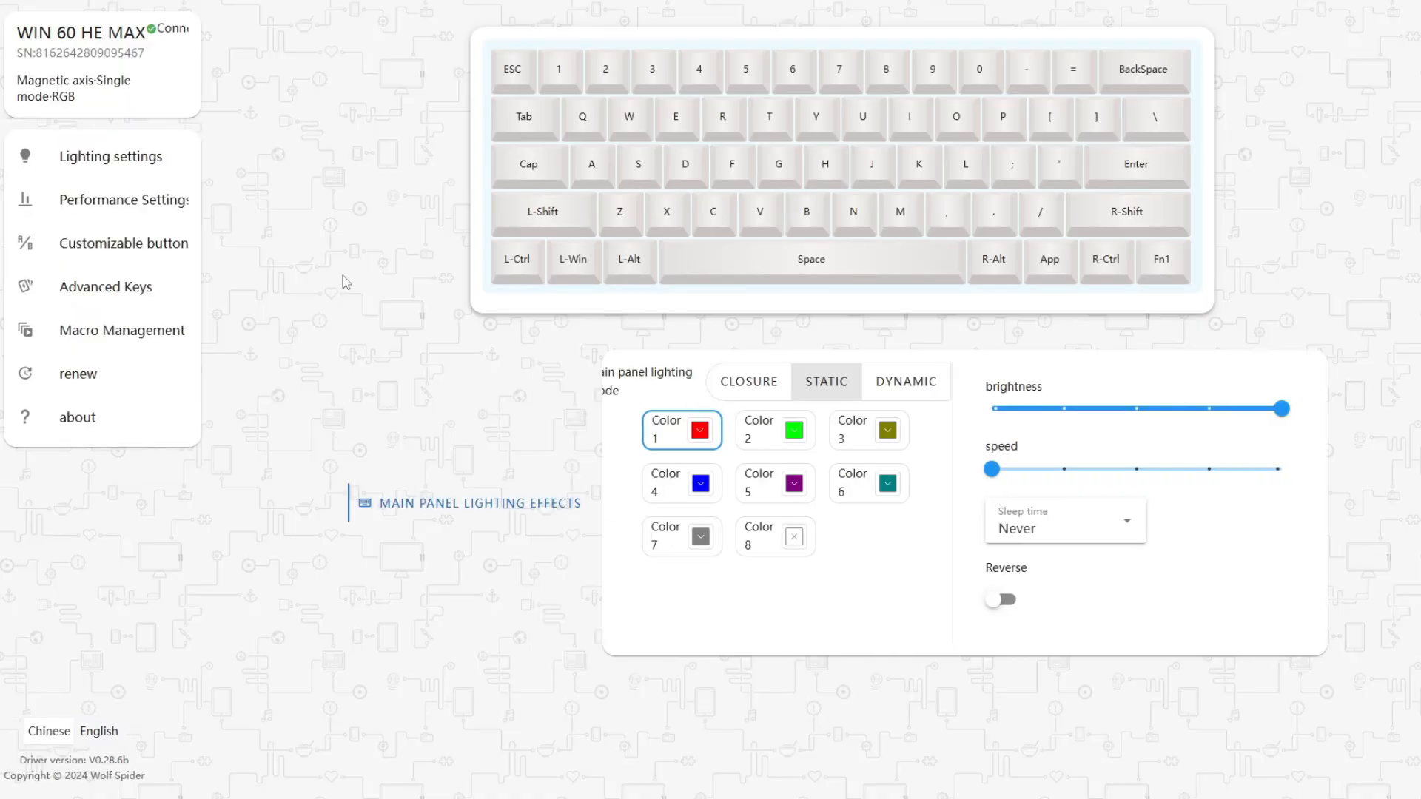
- Examine the renew page for the firmware version, upgrade instructions and factory reset option
click(115, 156)
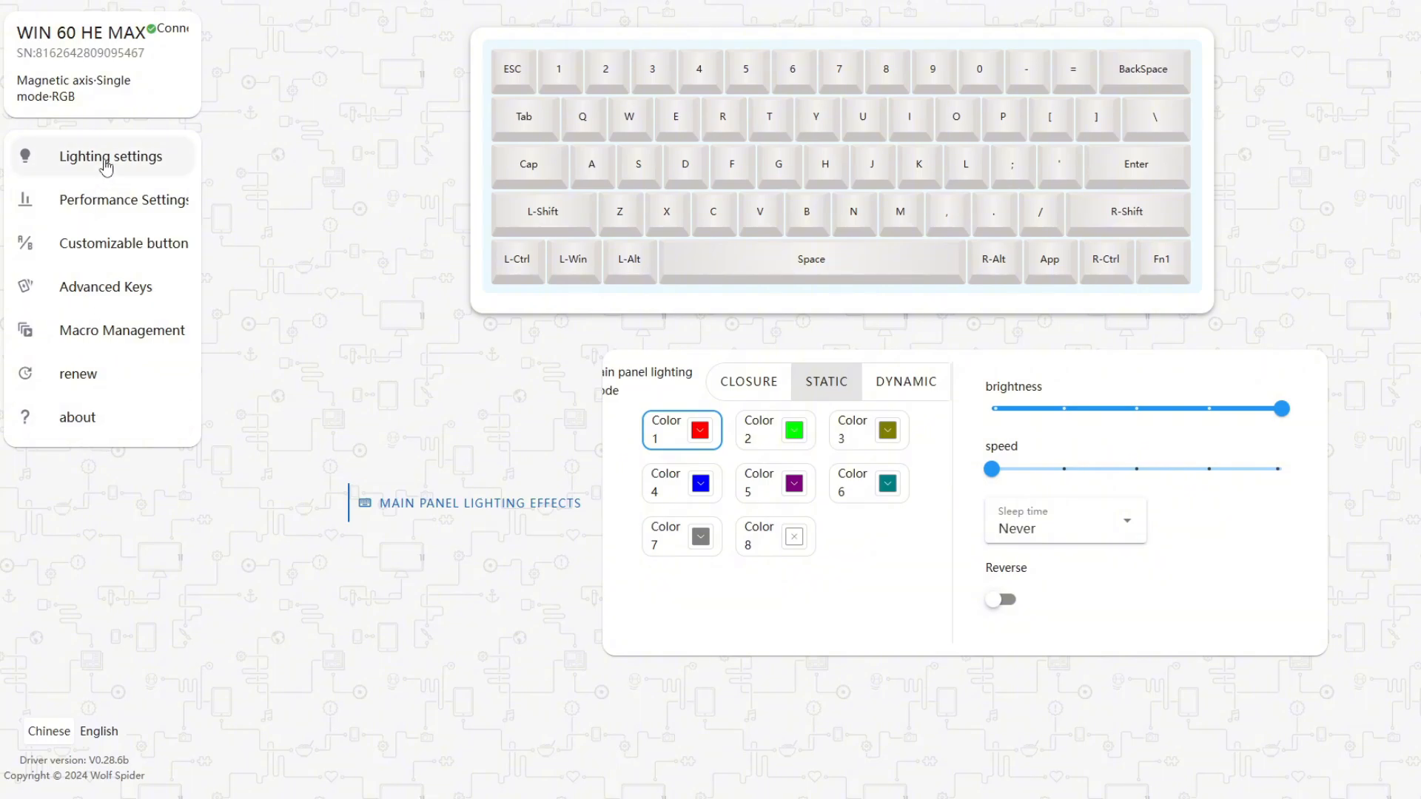
click(81, 390)
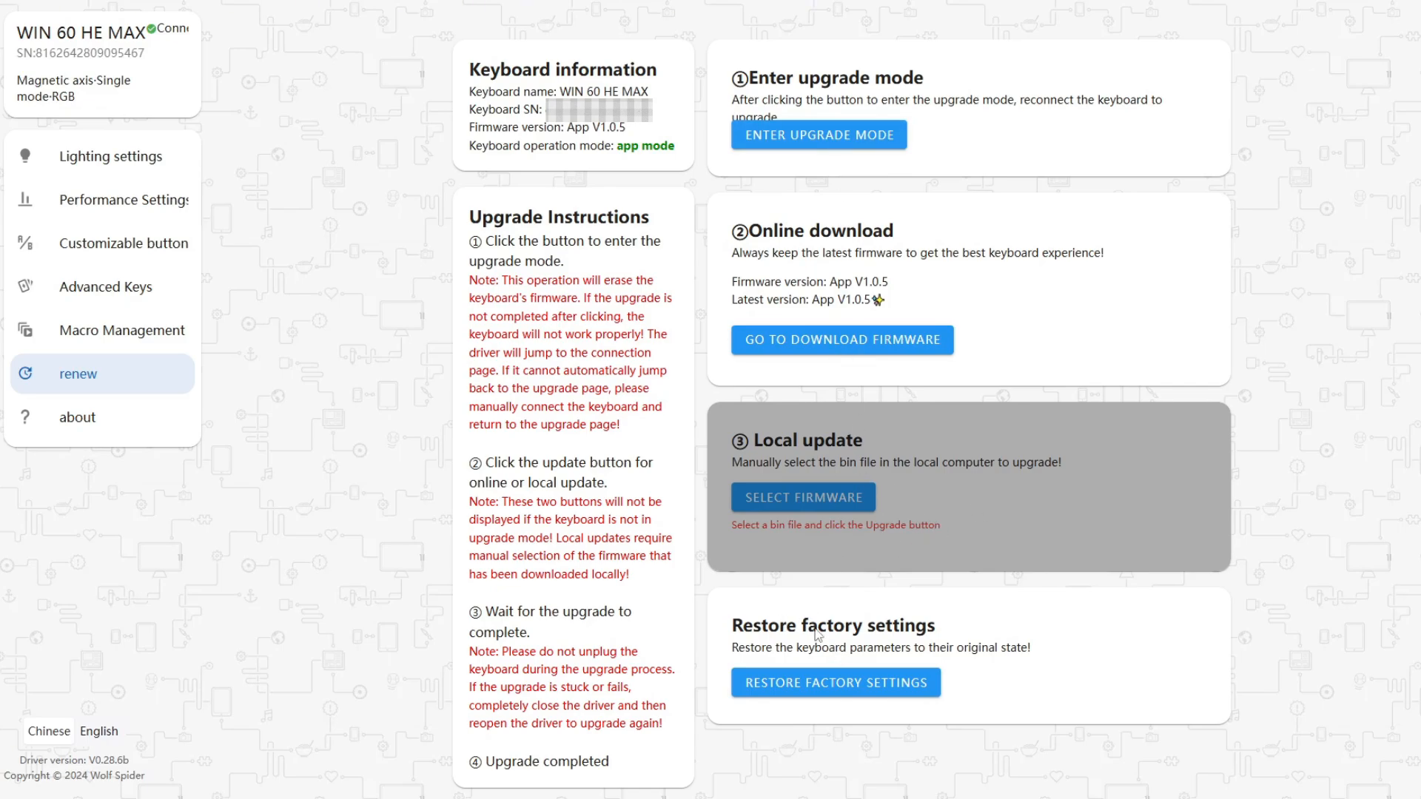
- In the lighting settings, try the closure and dynamic modes for the main panel lighting and return to static
click(135, 166)
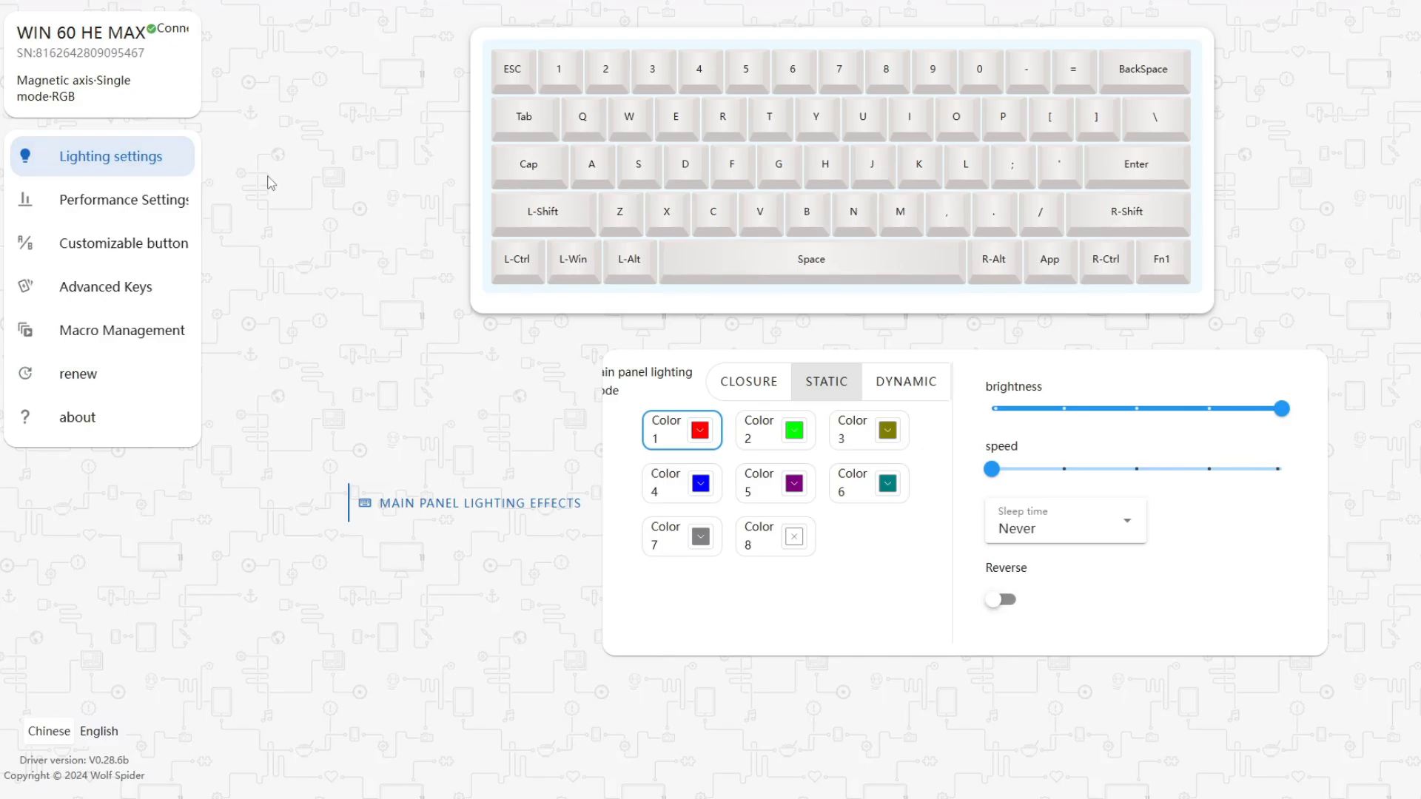
click(765, 392)
click(829, 384)
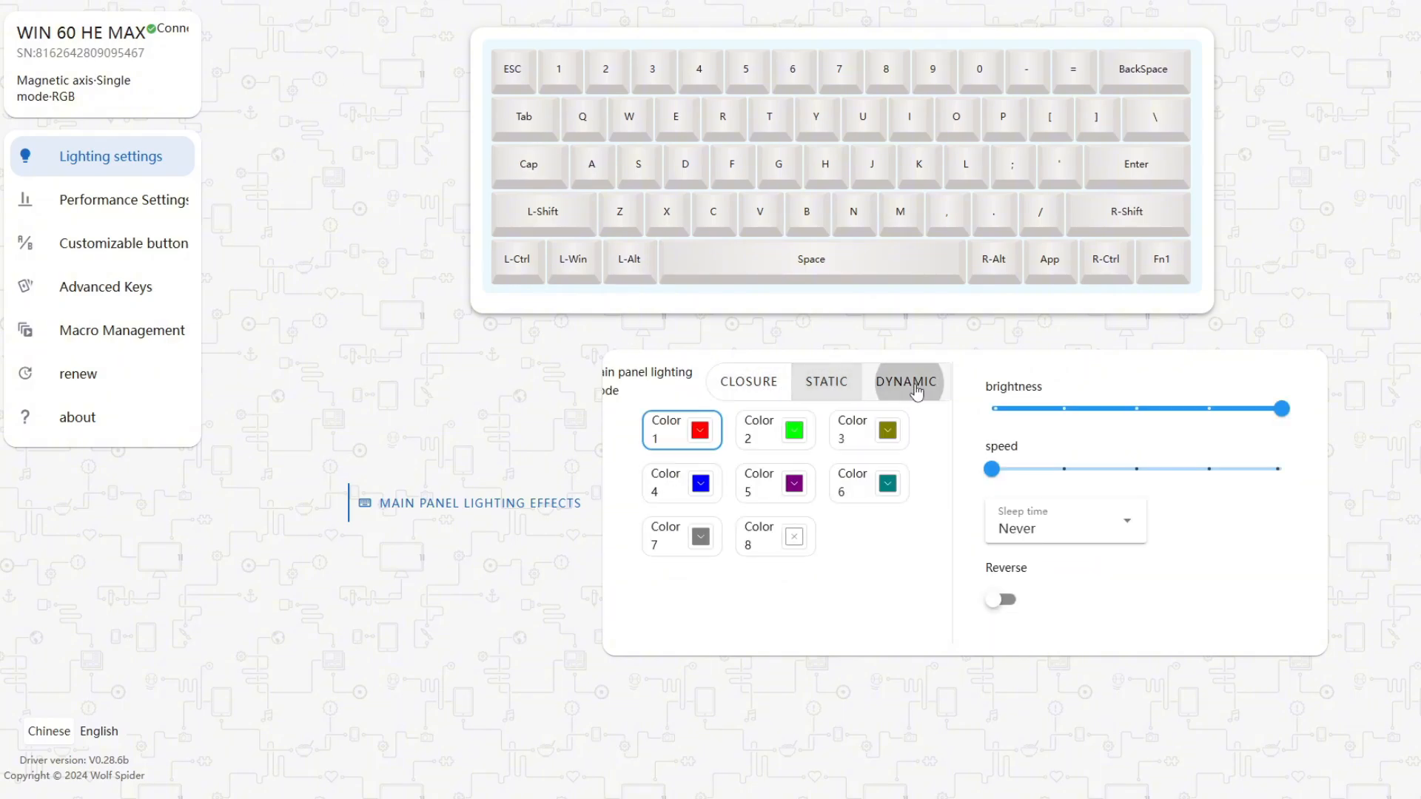
click(914, 385)
click(755, 391)
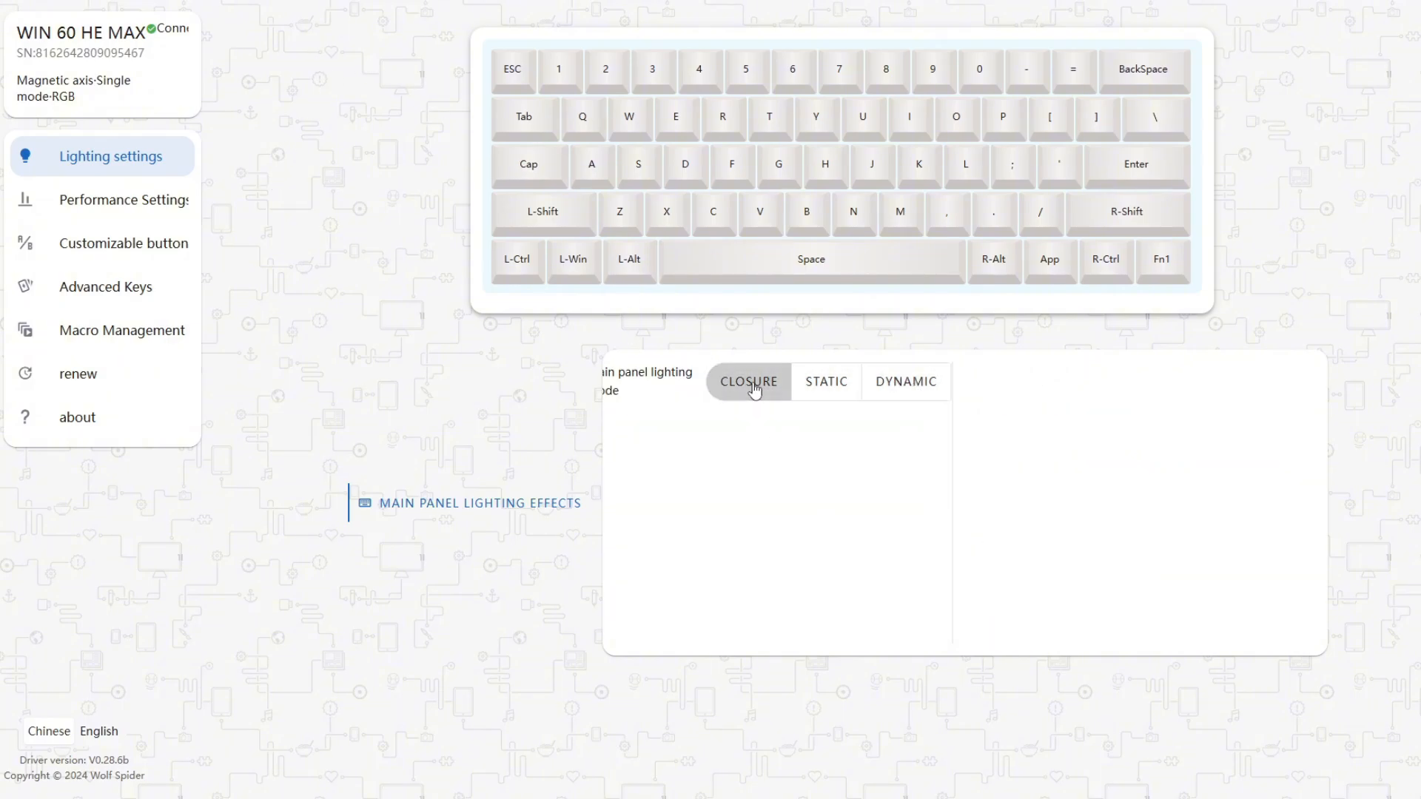
click(807, 397)
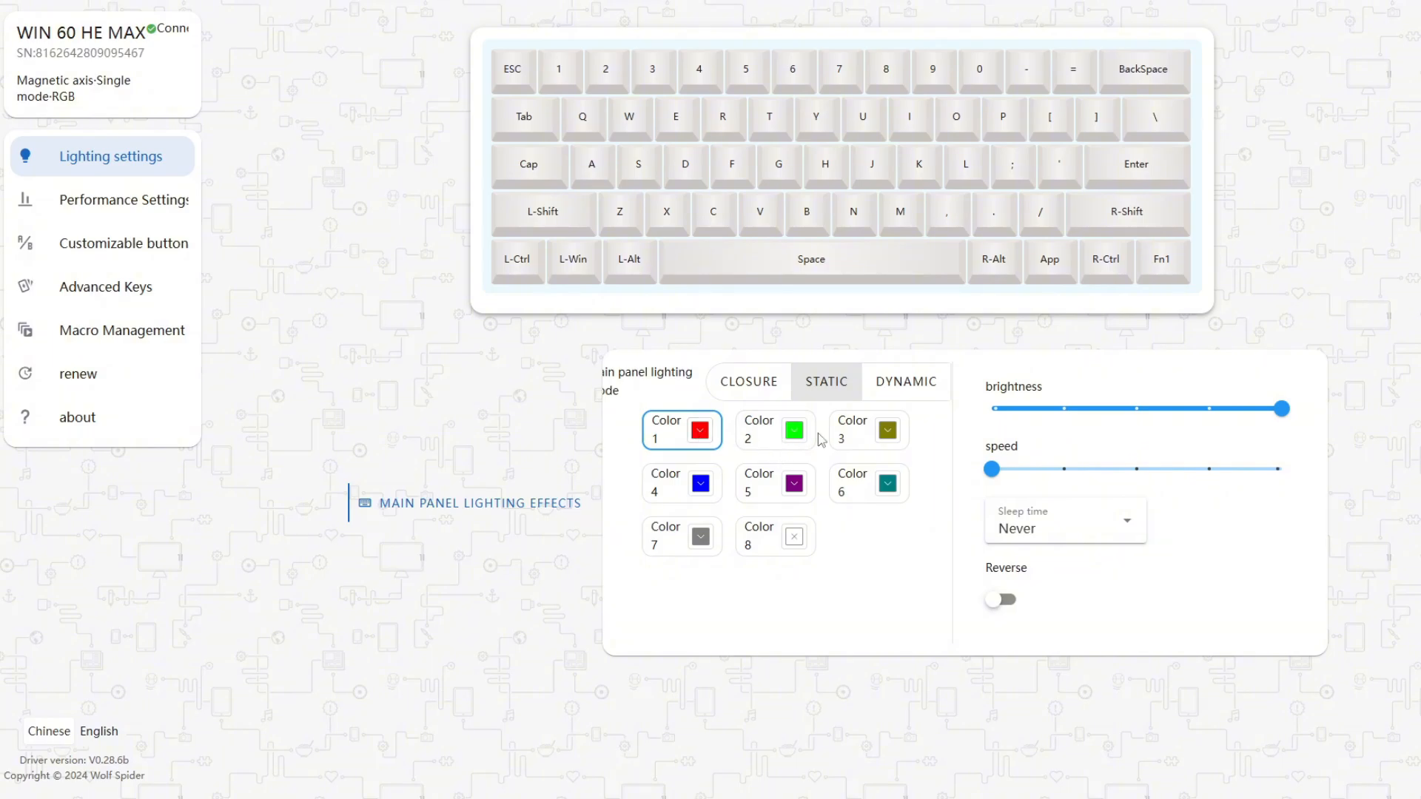
- Check the static Color 1 picker, try Color 8 as the lighting color, and reselect Color 1
click(700, 430)
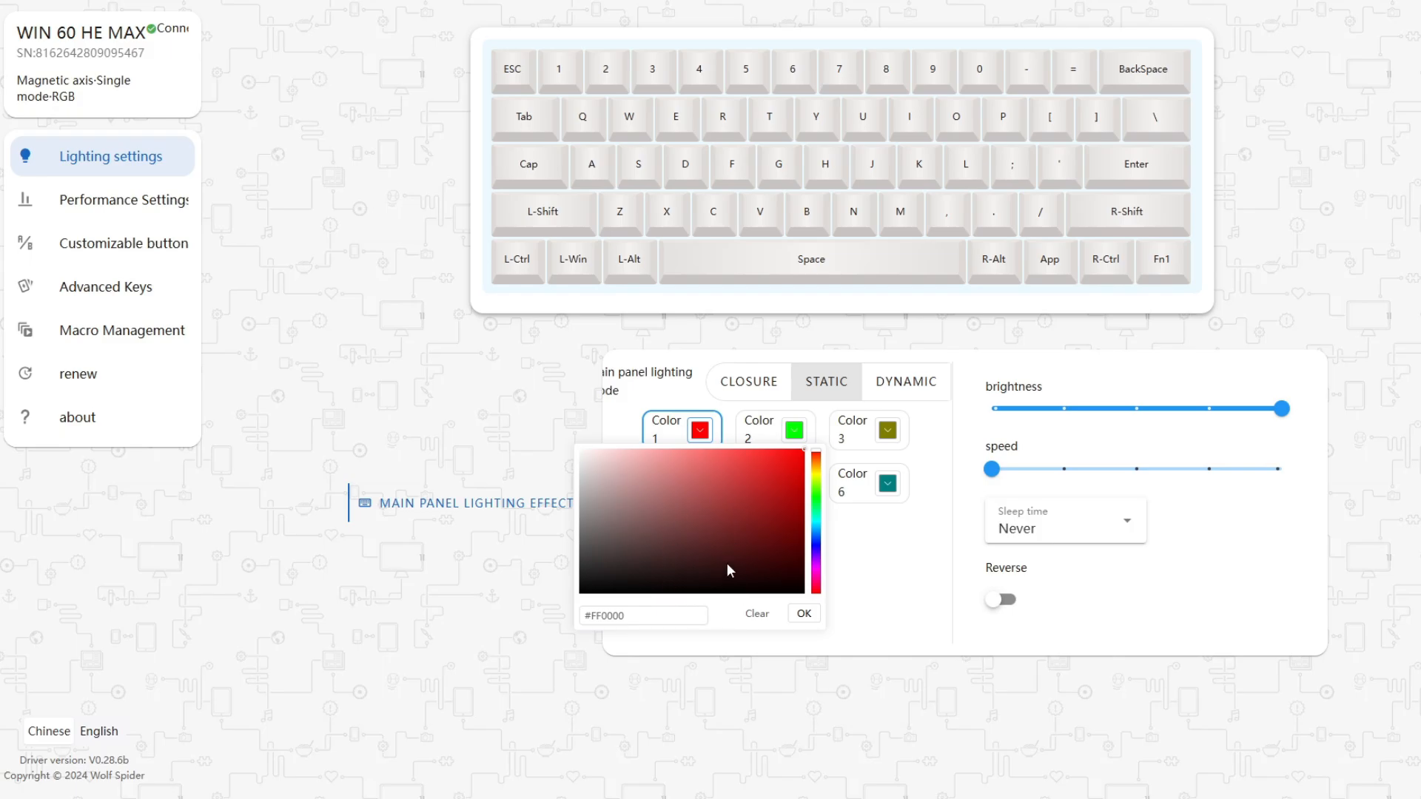
click(899, 609)
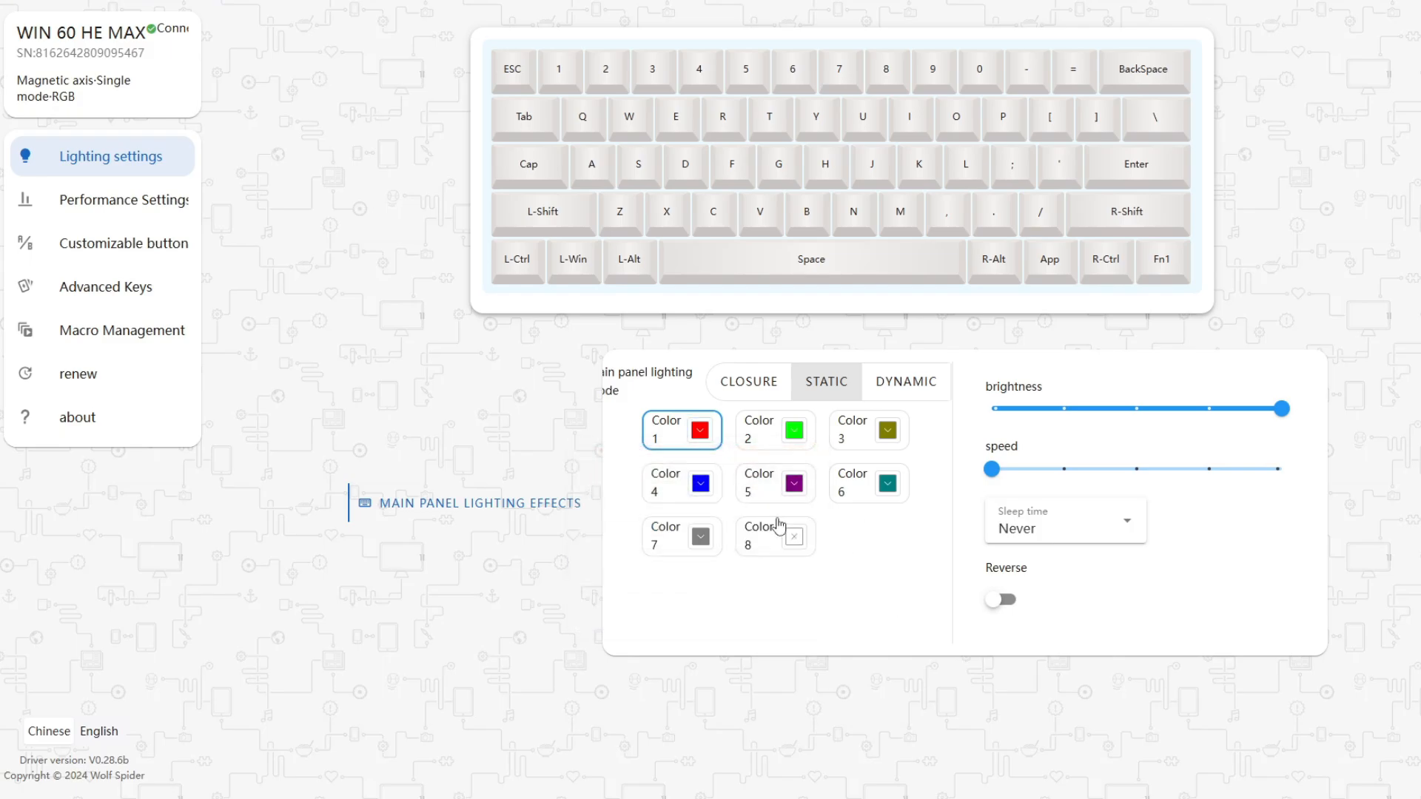
click(750, 551)
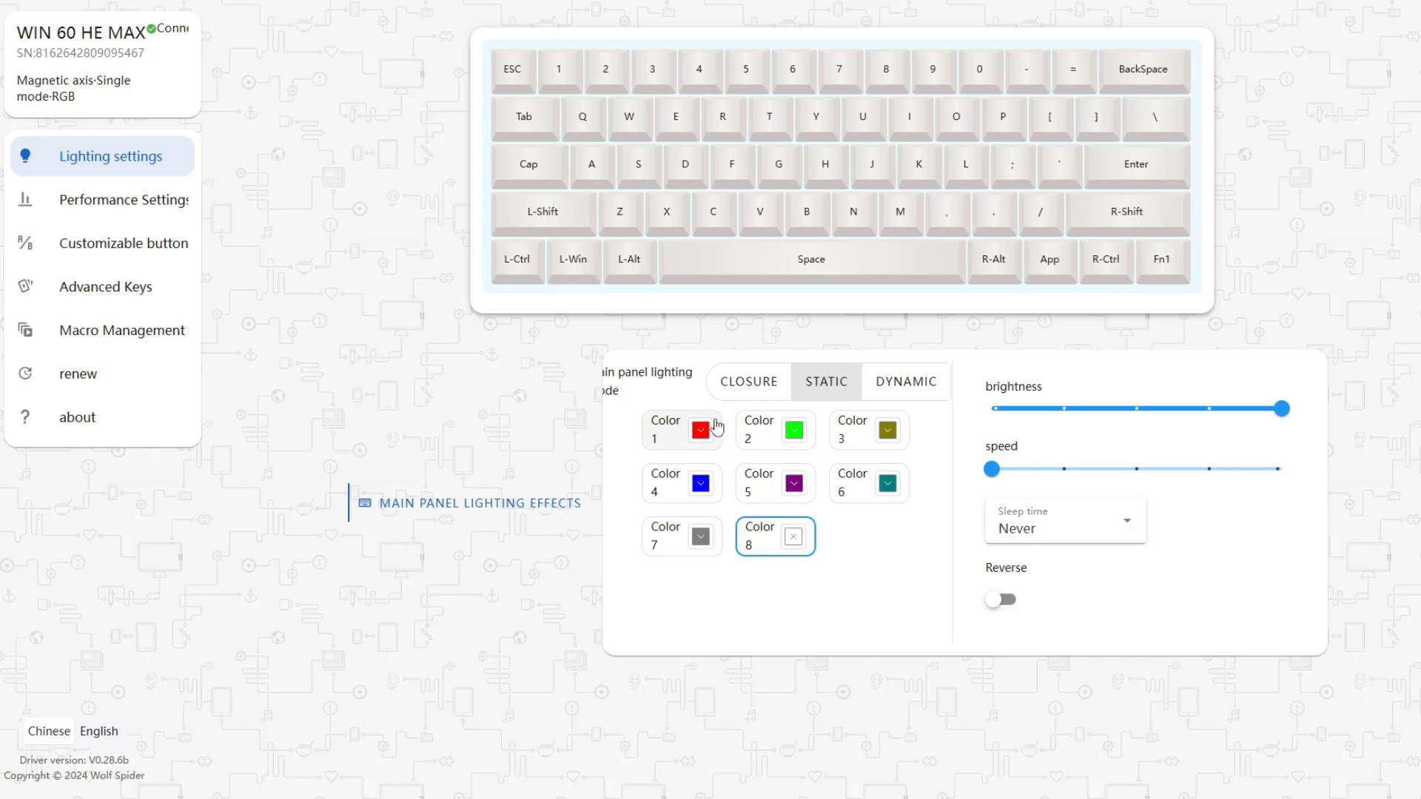
click(703, 436)
- Switch the lighting to dynamic, try the maximum effect speed, and bring the speed back to its minimum
click(894, 386)
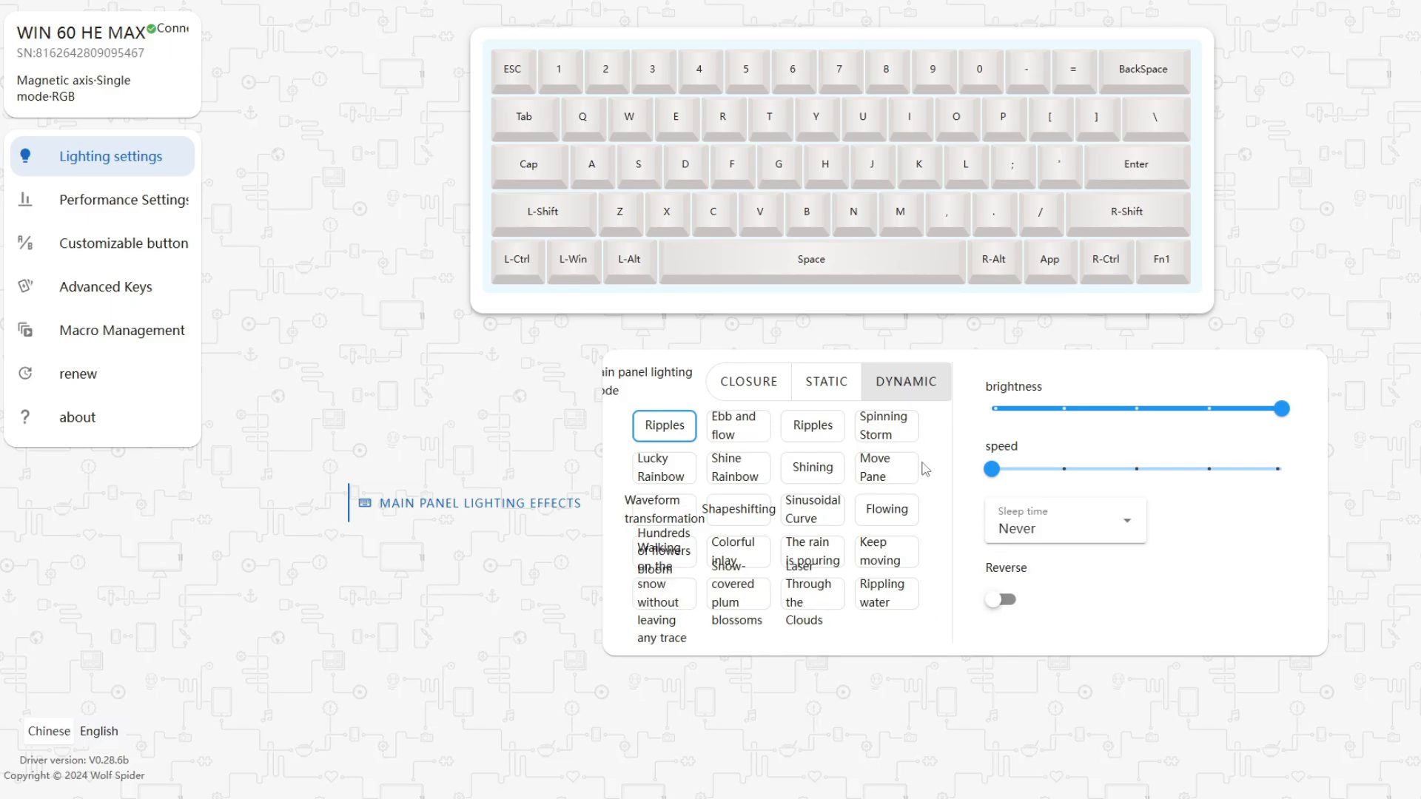
click(1284, 411)
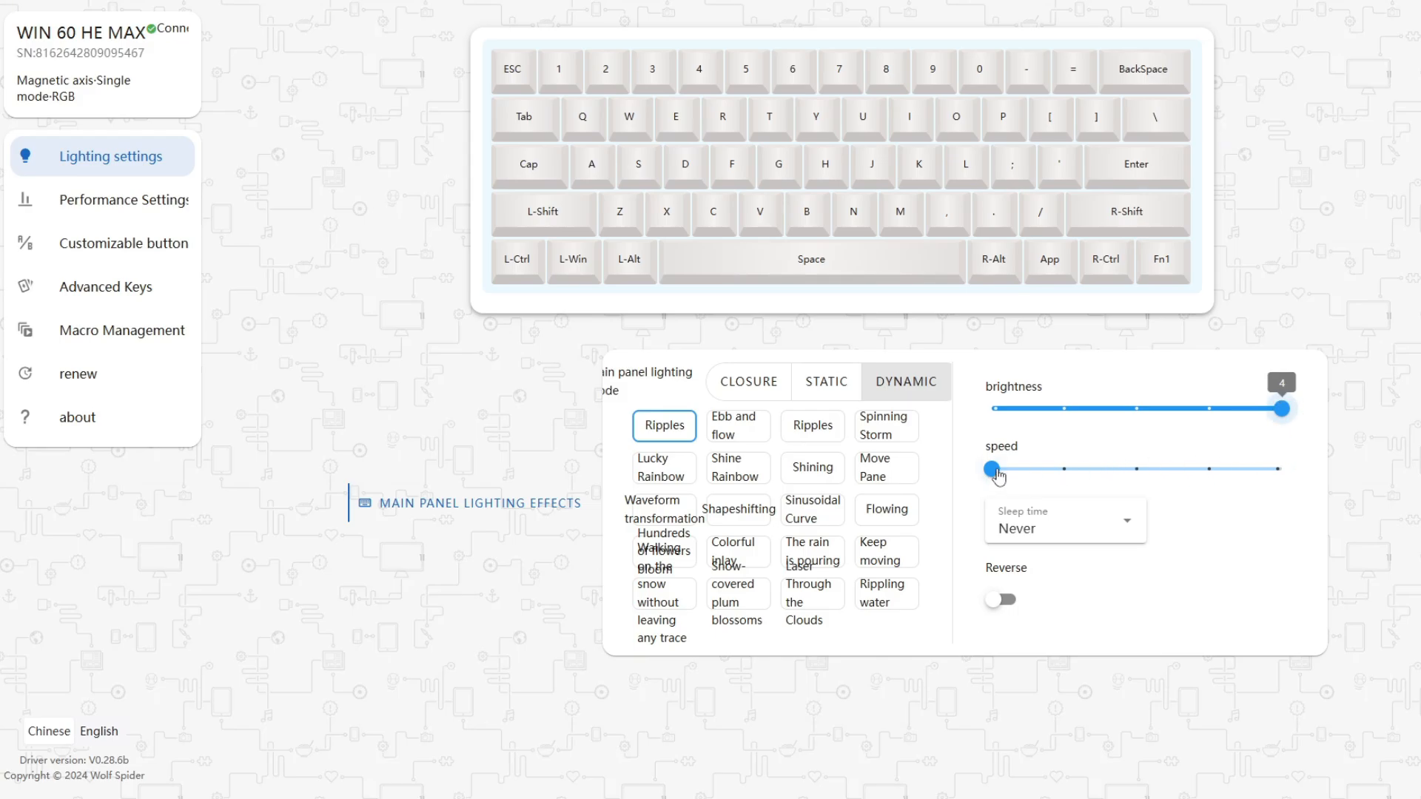
drag(993, 469, 1281, 469)
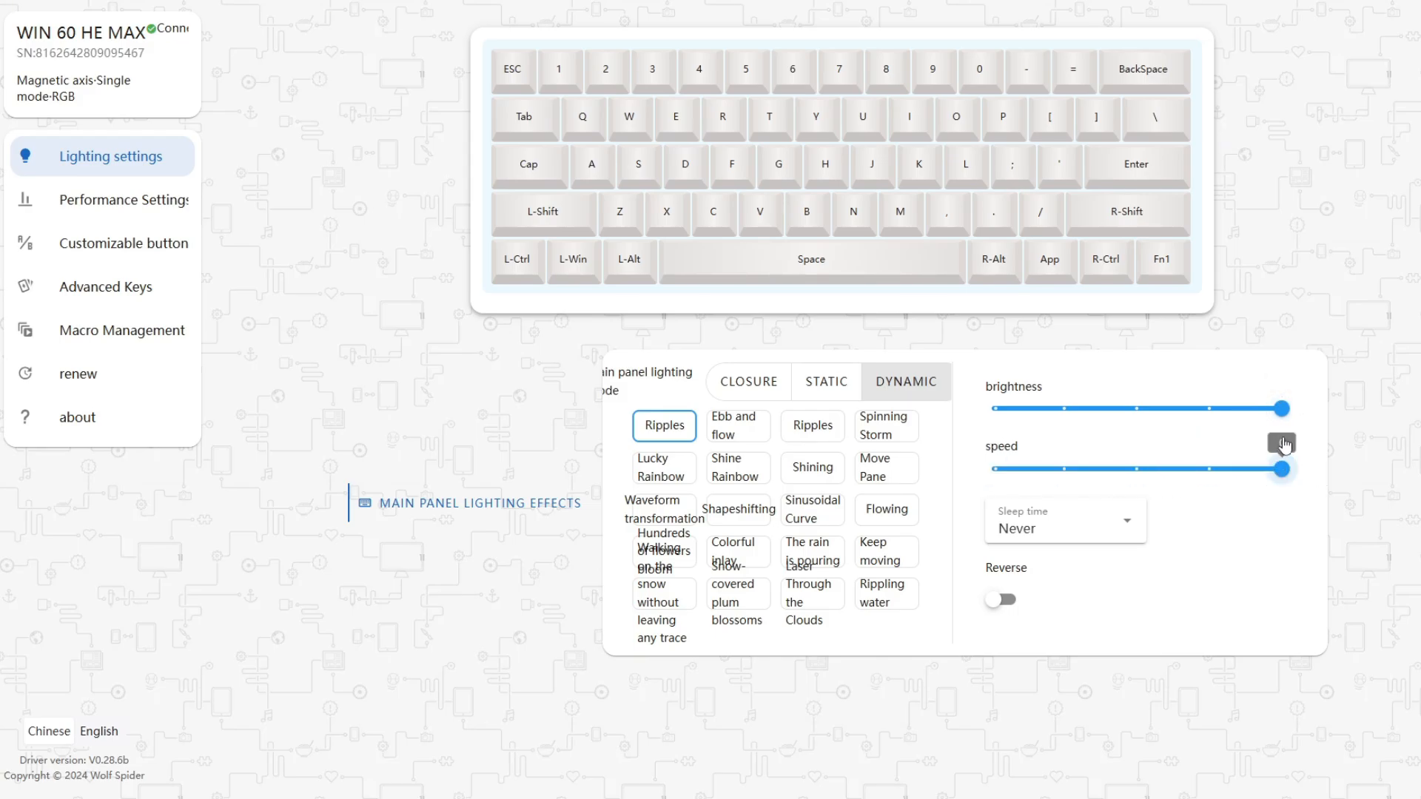
drag(1282, 450, 1221, 477)
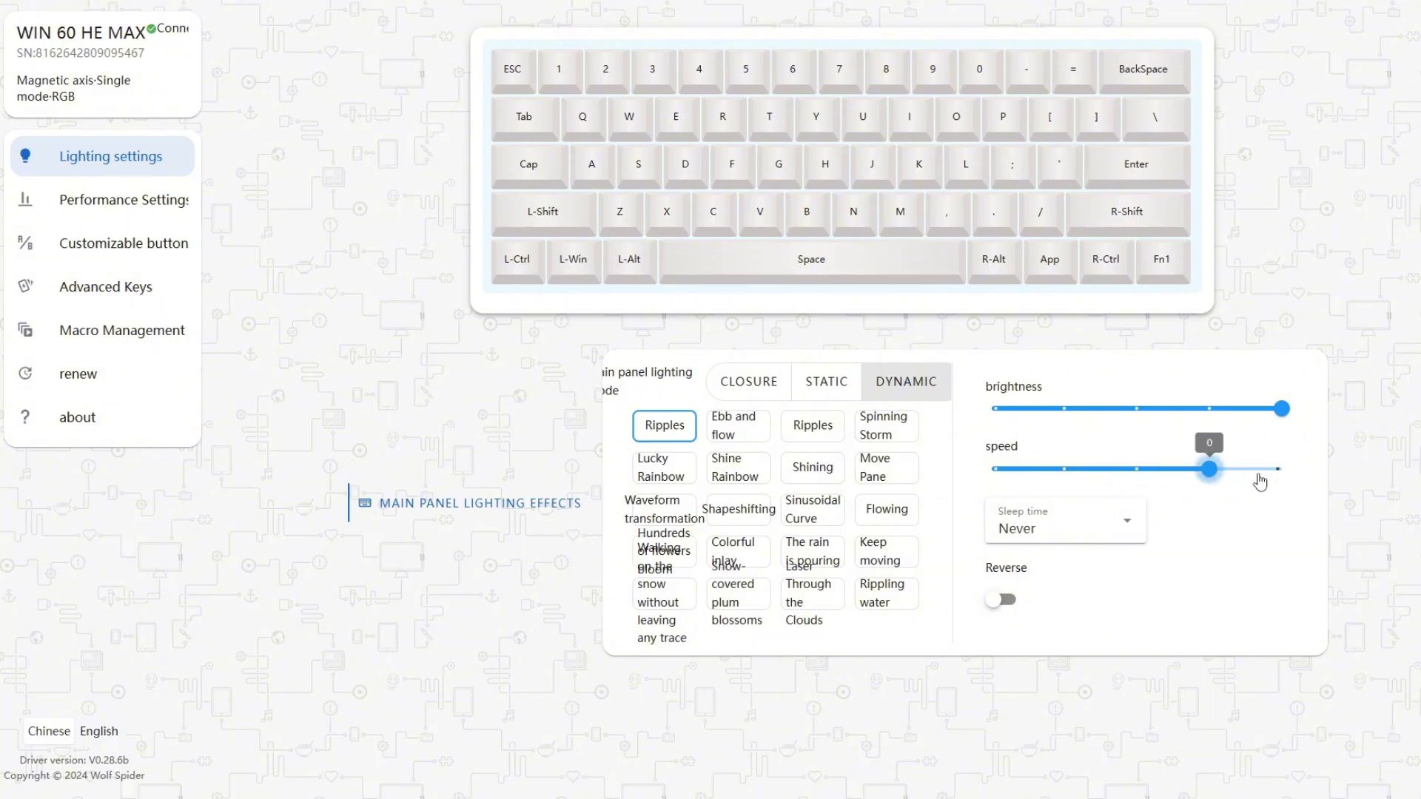
click(1260, 481)
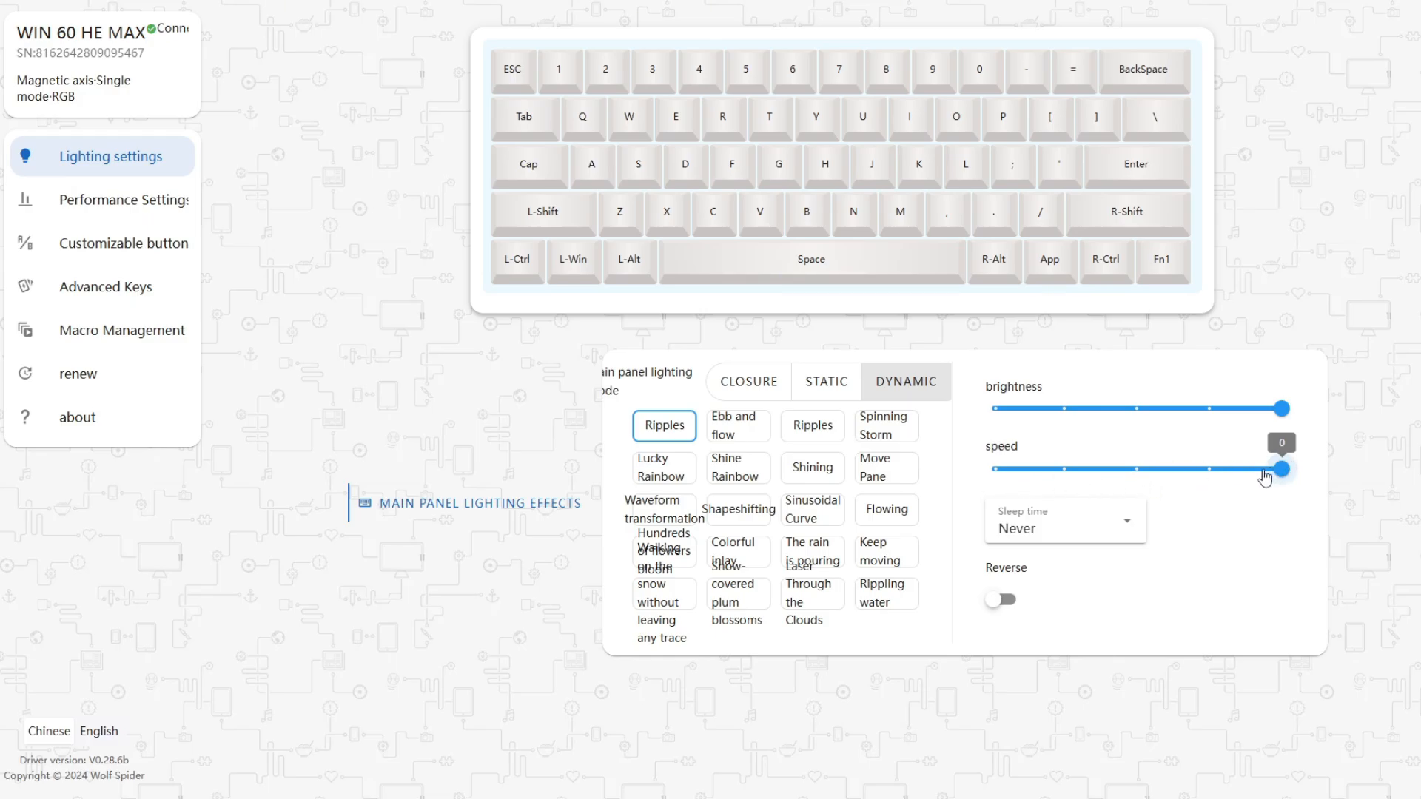
drag(1265, 478, 996, 481)
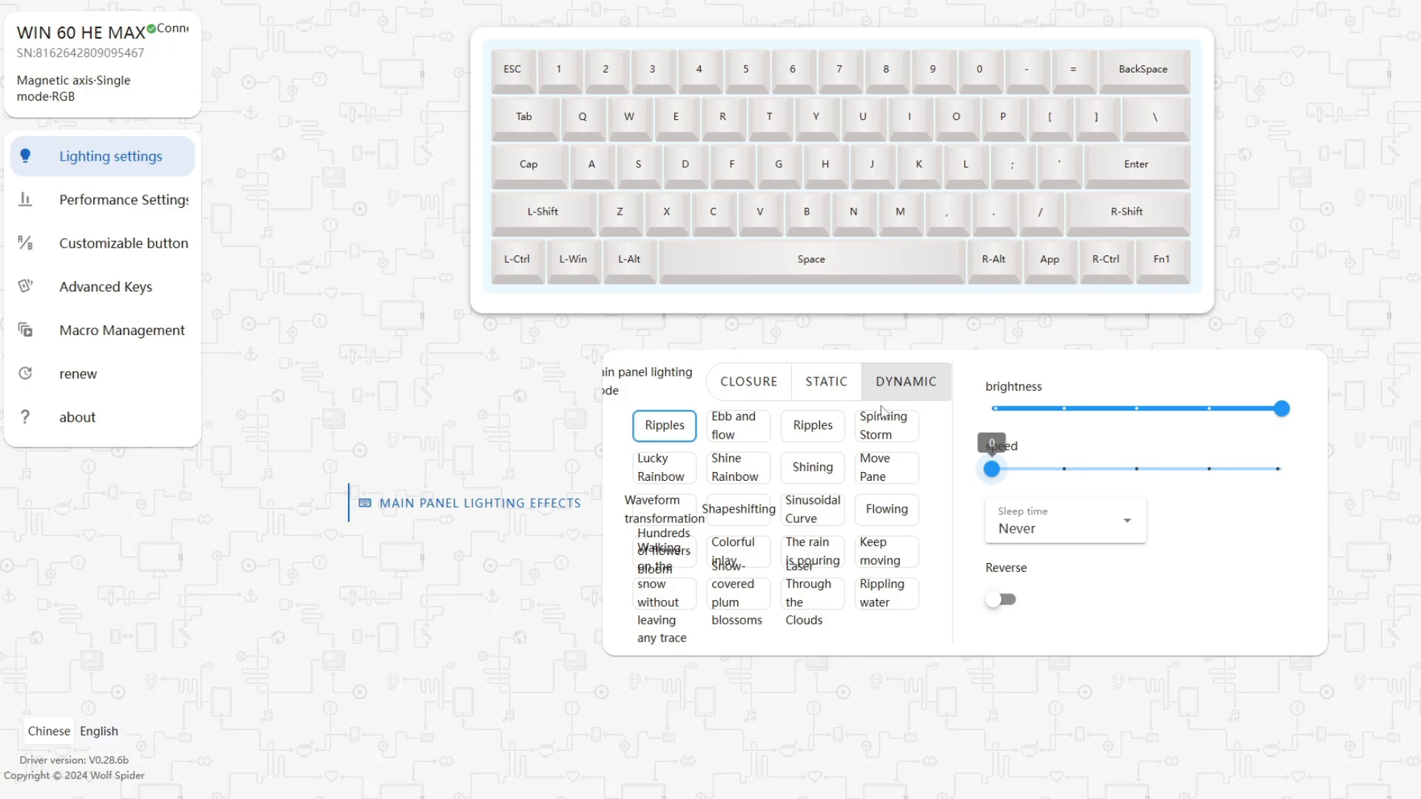
- Set the main panel lighting mode to static and review the sleep time choices, keeping Never
click(823, 383)
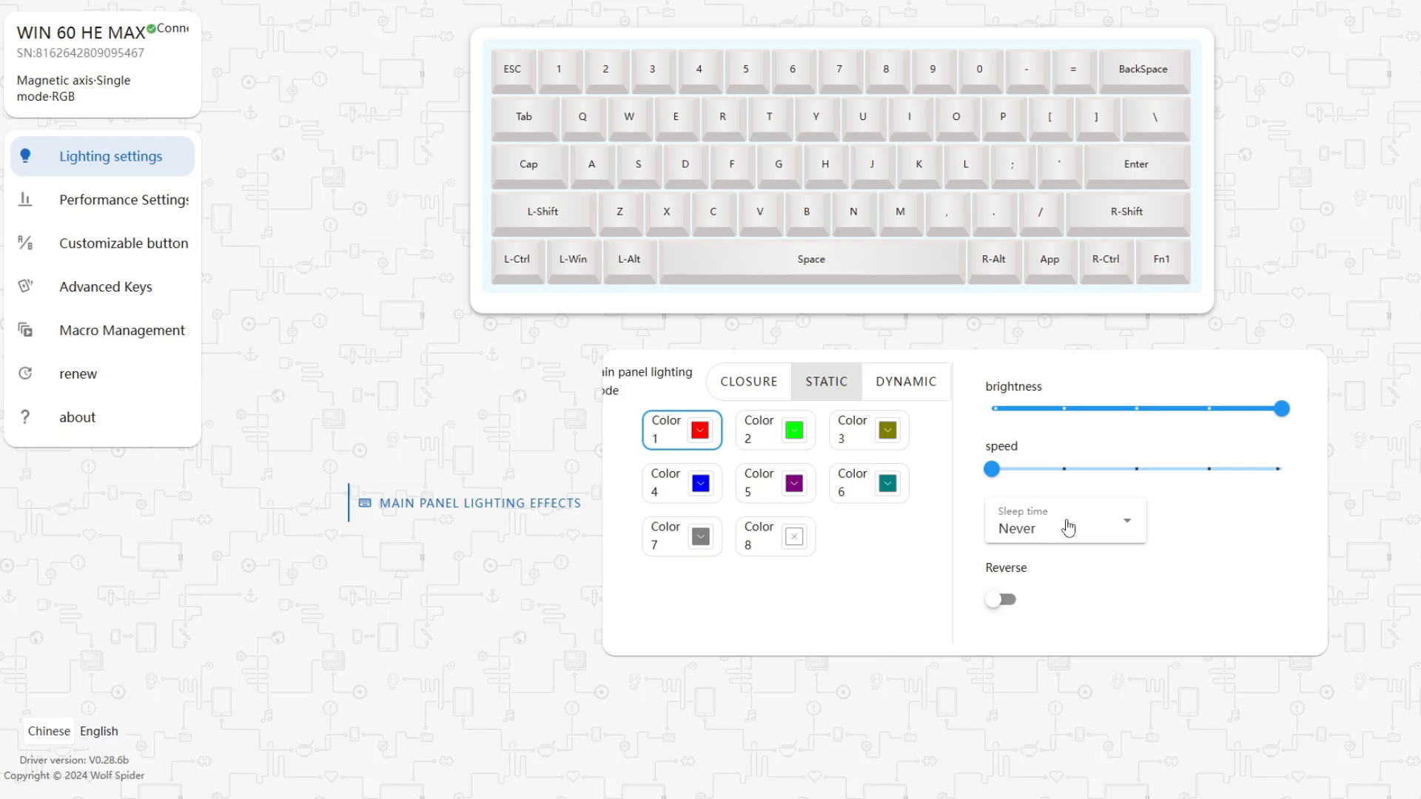
click(1028, 533)
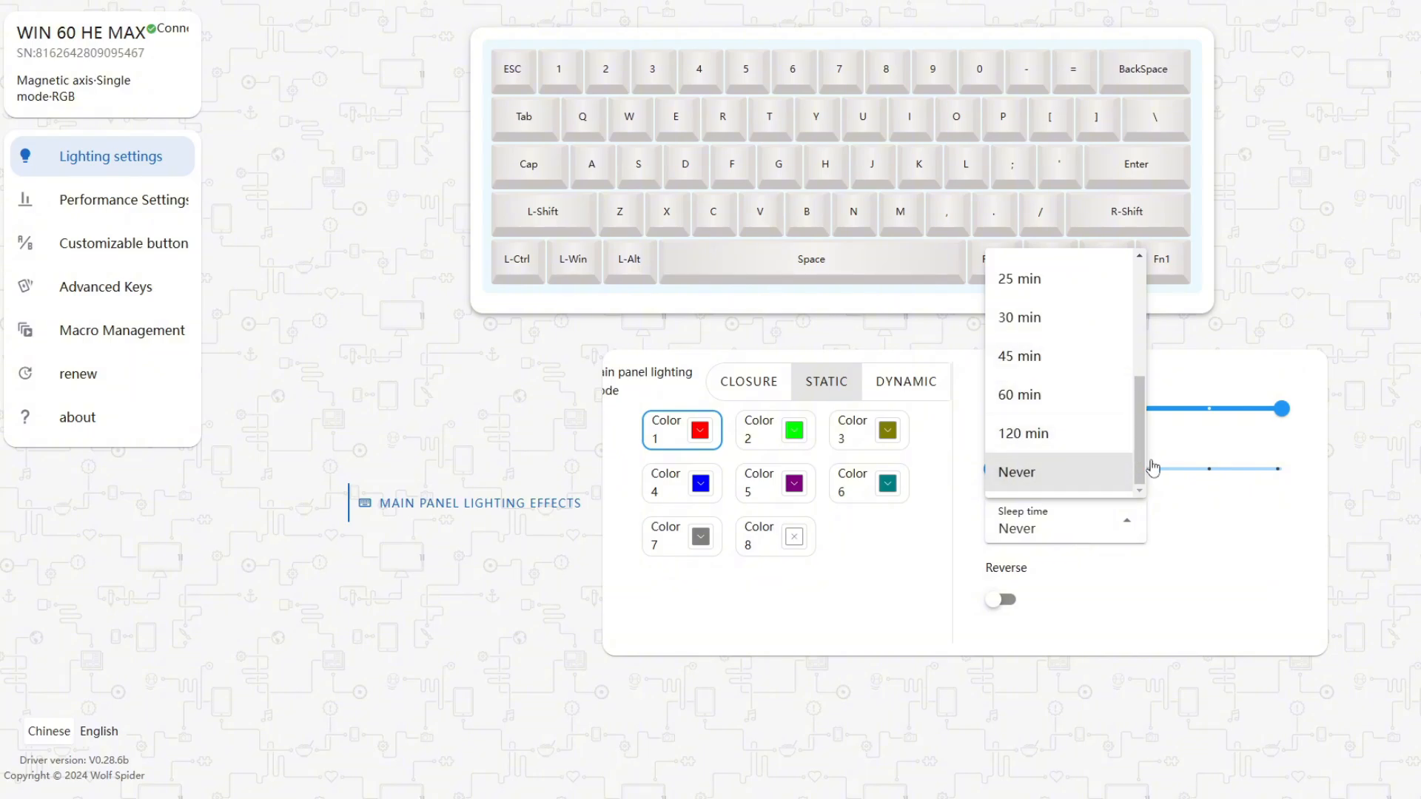
click(1214, 542)
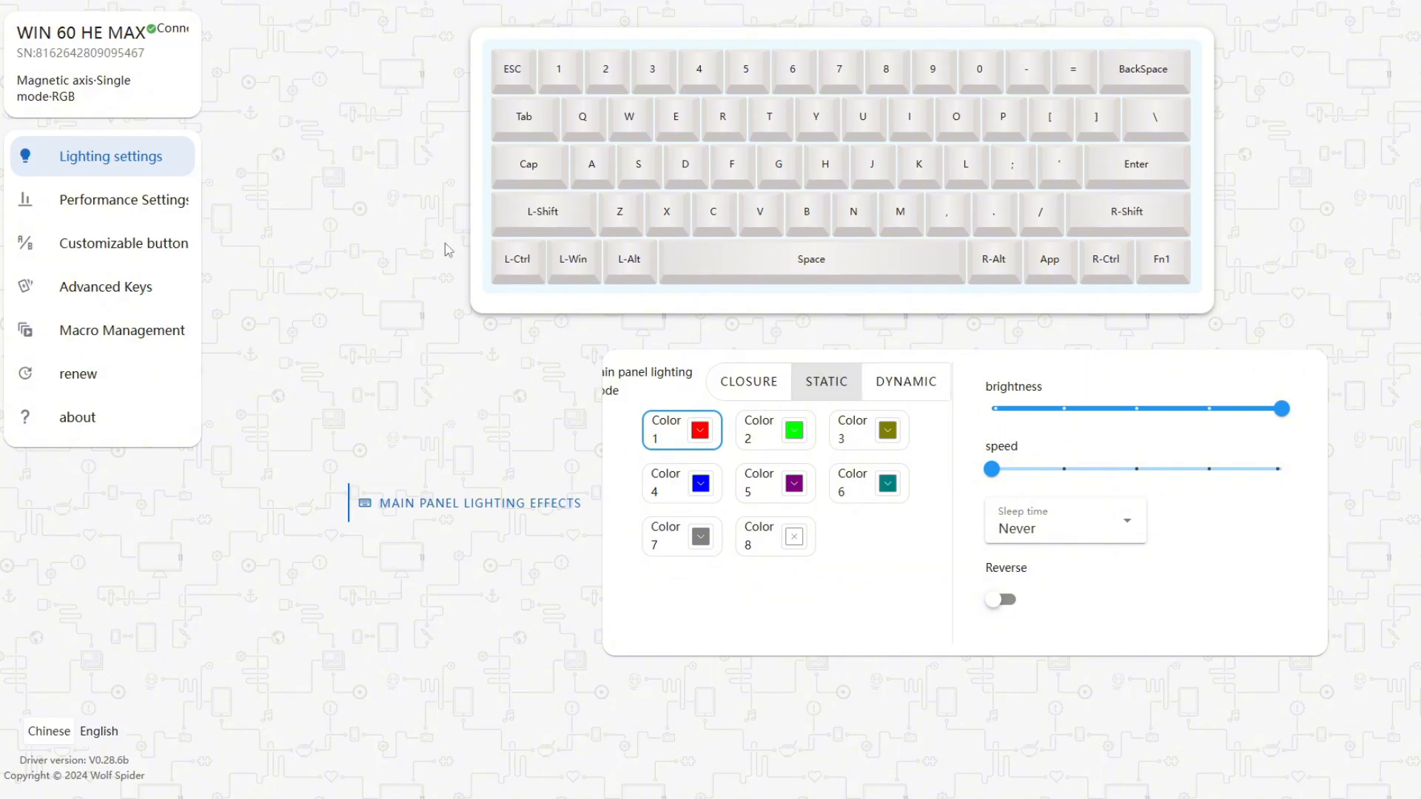
- In the performance settings, look over the keyboard calibration instructions and return to the normal mode settings
click(87, 215)
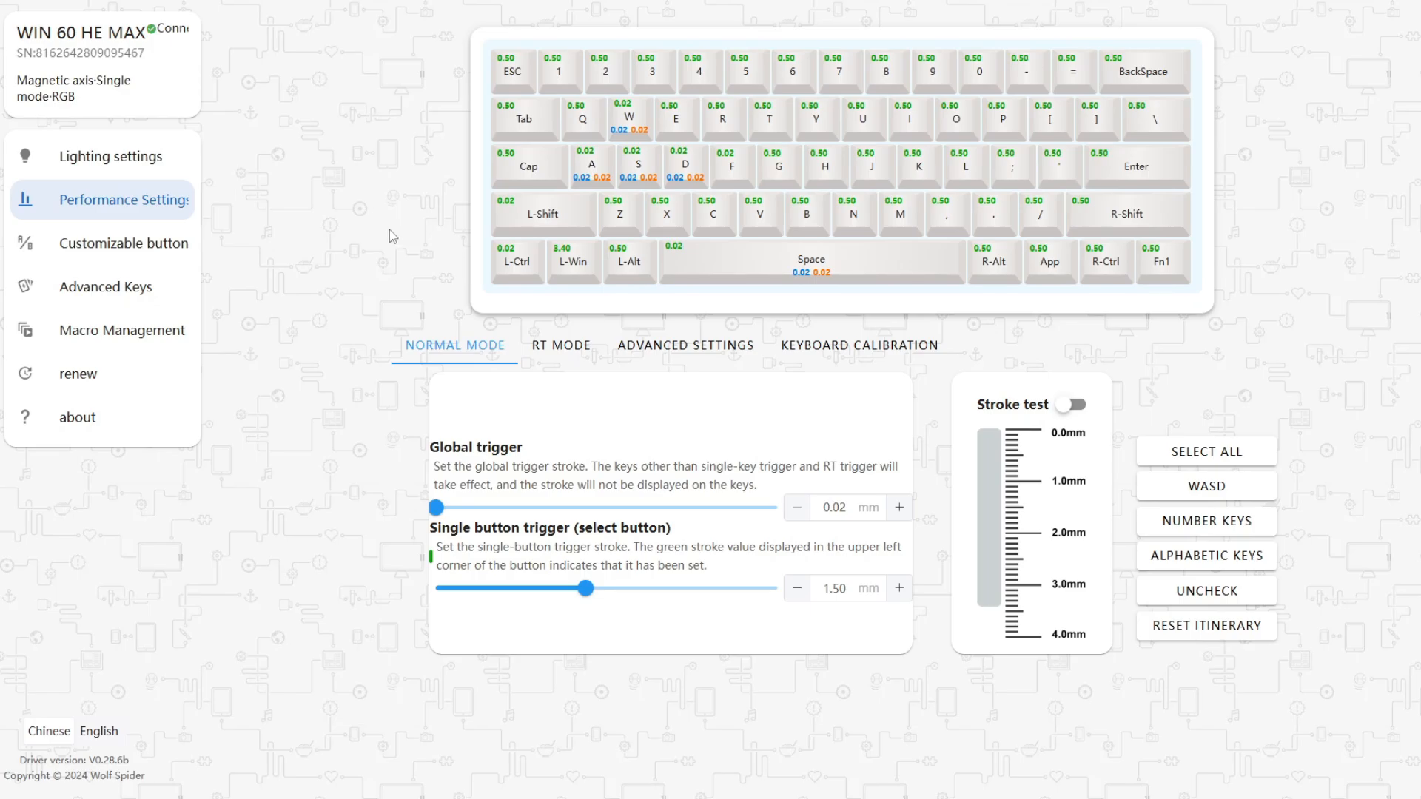
click(891, 357)
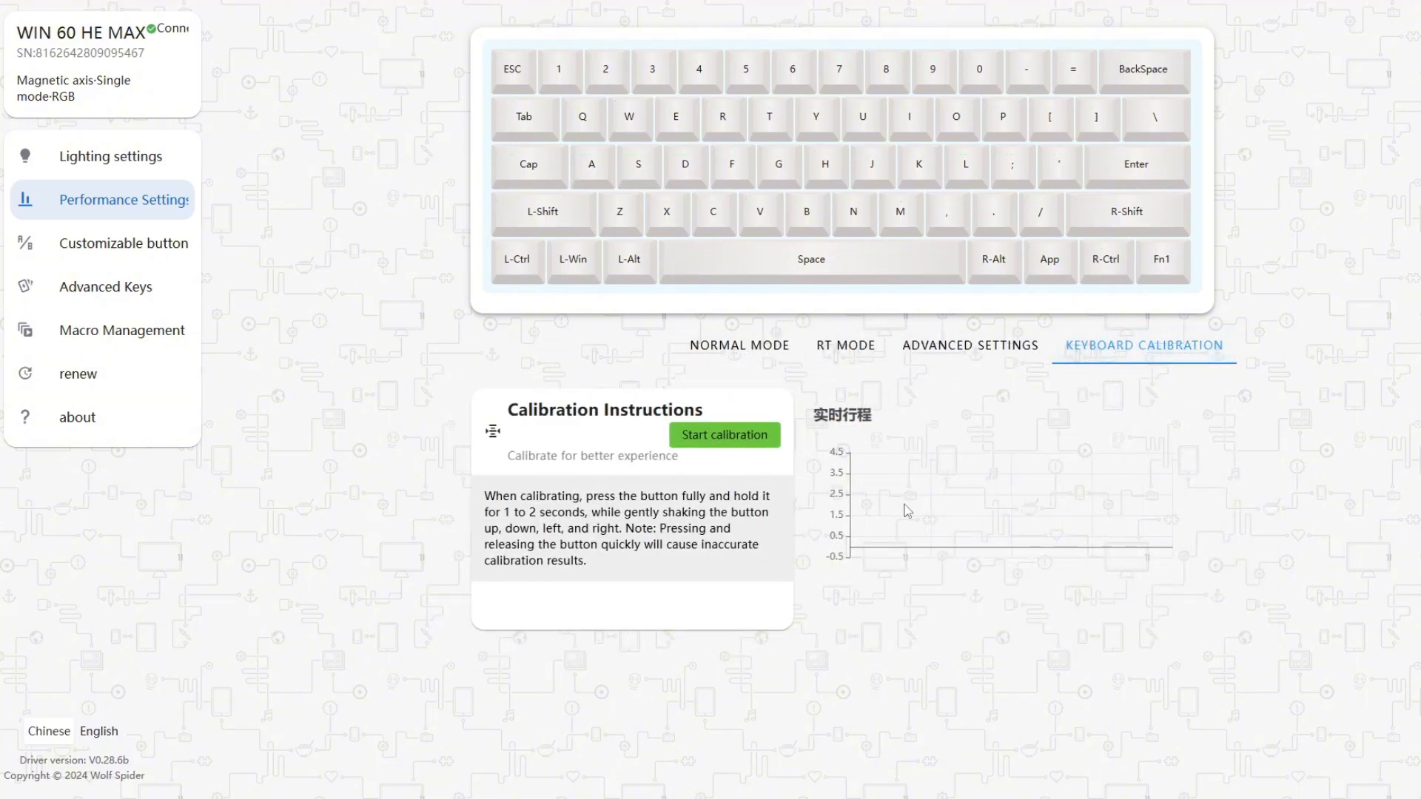
click(740, 348)
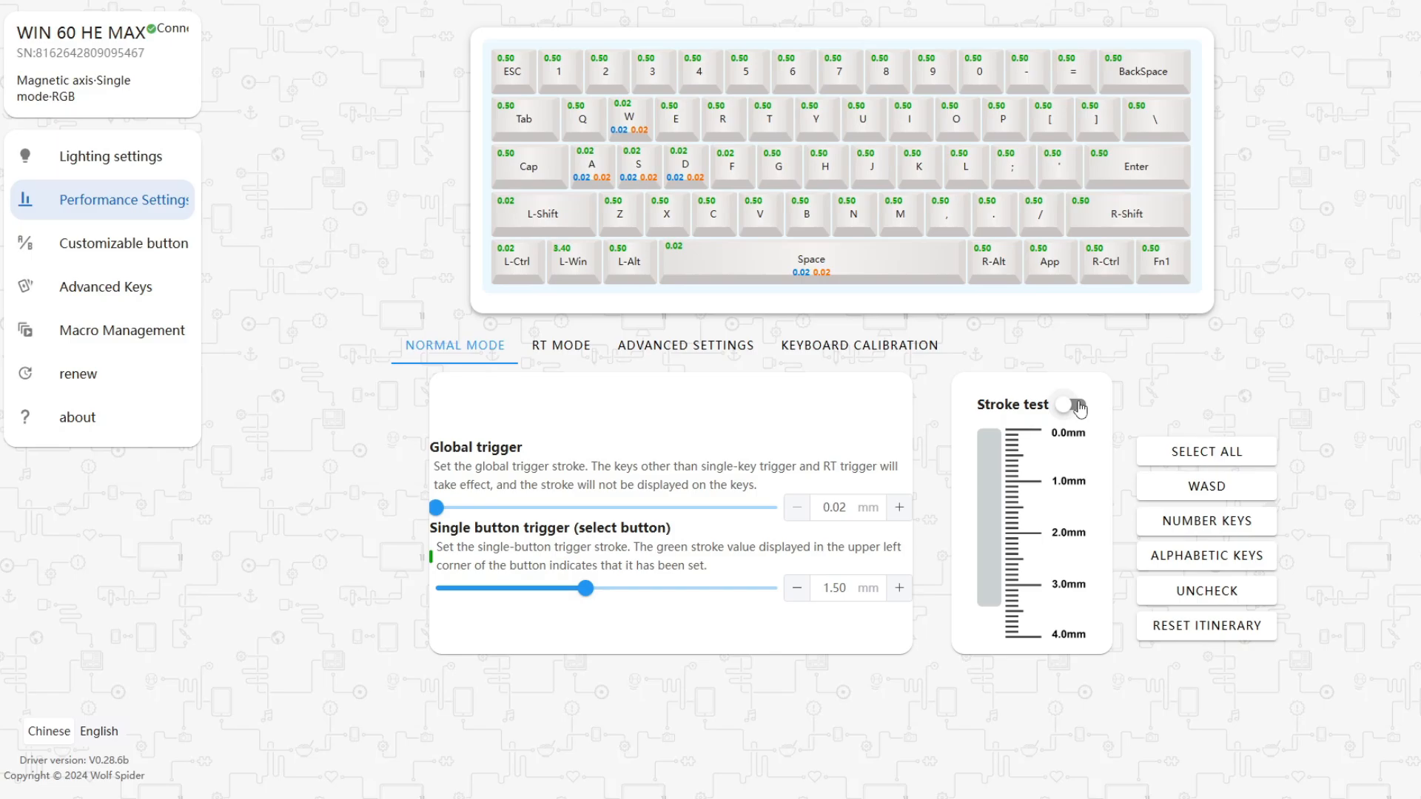
- Enable the stroke test and check the W key's travel with several presses, finishing by leaving the test
click(1082, 412)
key(w)
key(w)
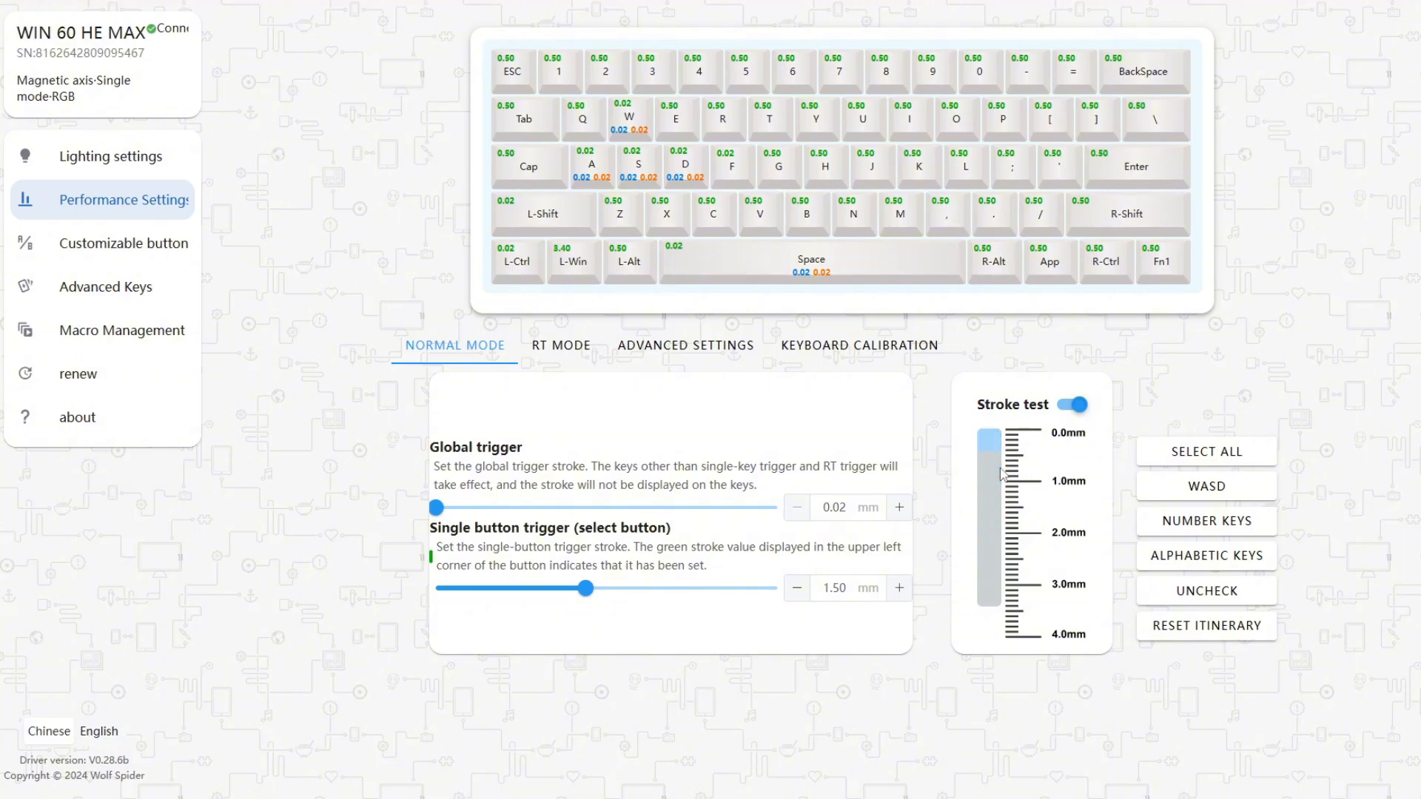
key(w)
click(939, 344)
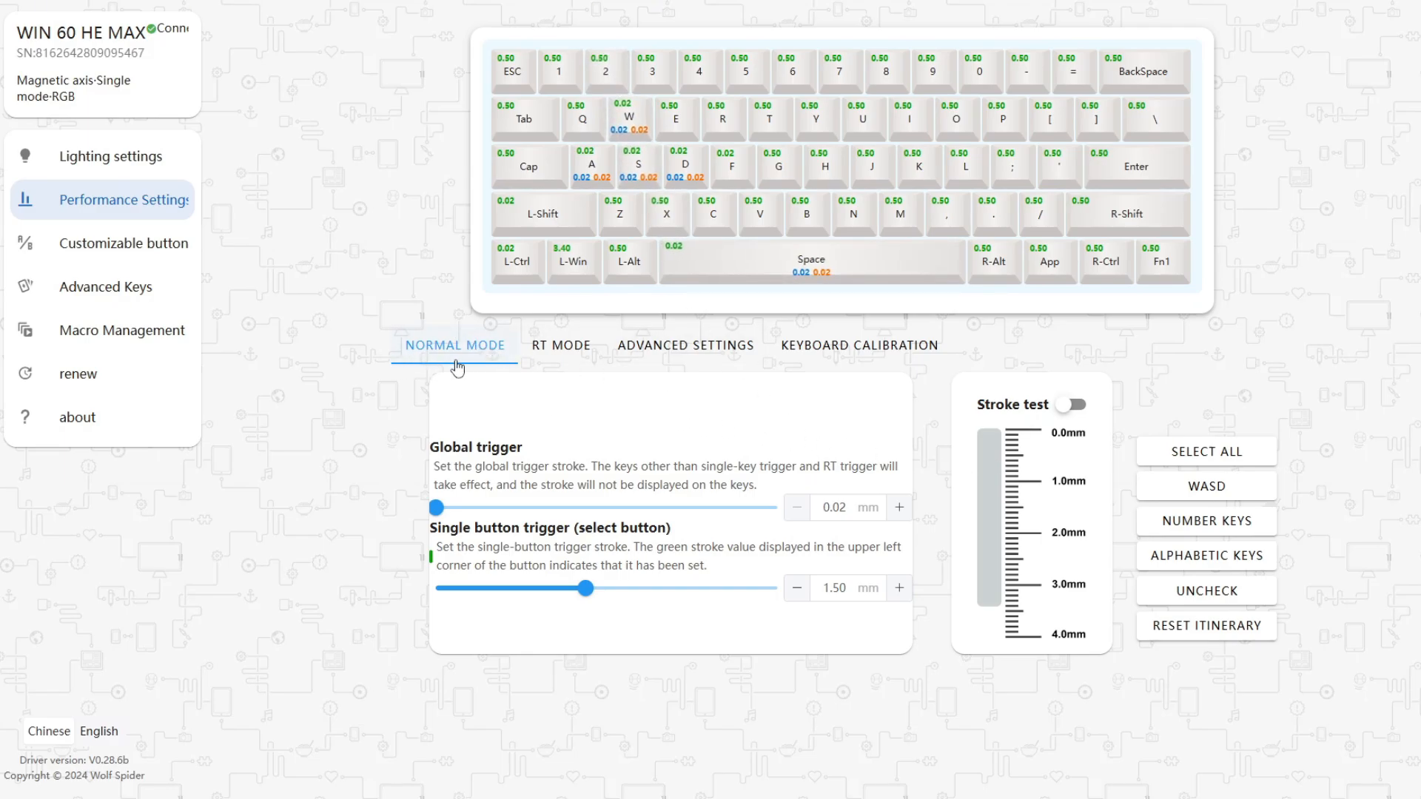
- Compare the normal mode trigger settings with the RT mode settings, returning to normal mode
click(559, 355)
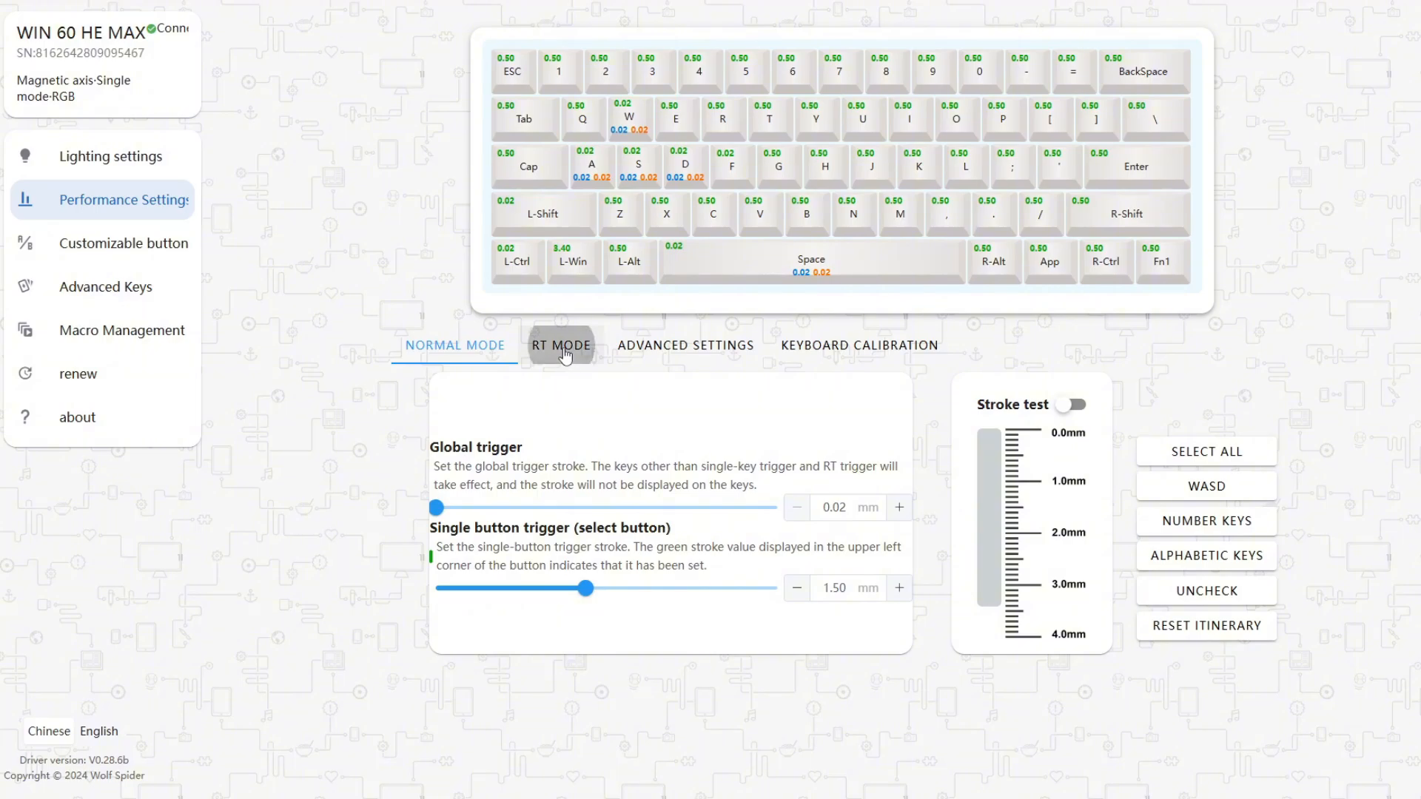
click(456, 354)
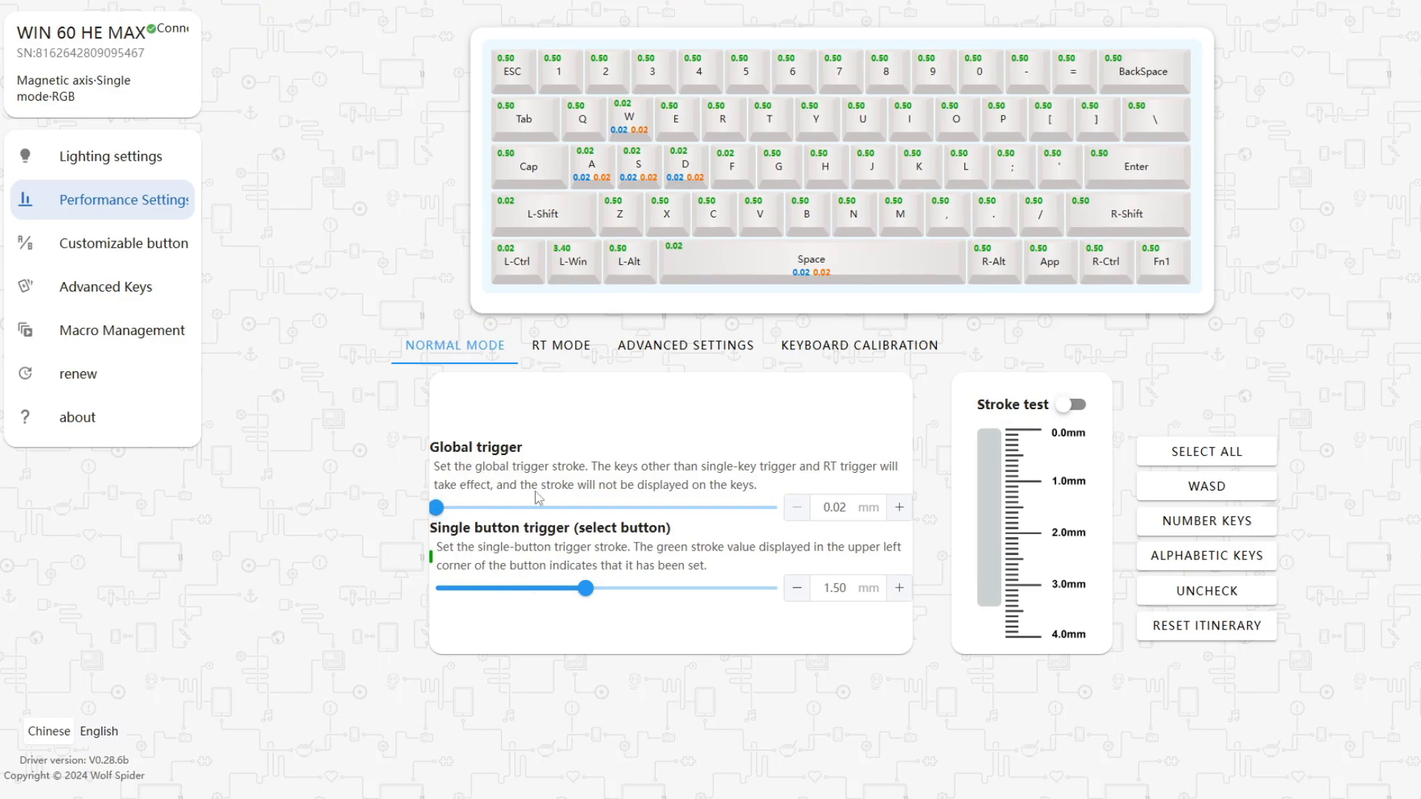
click(564, 346)
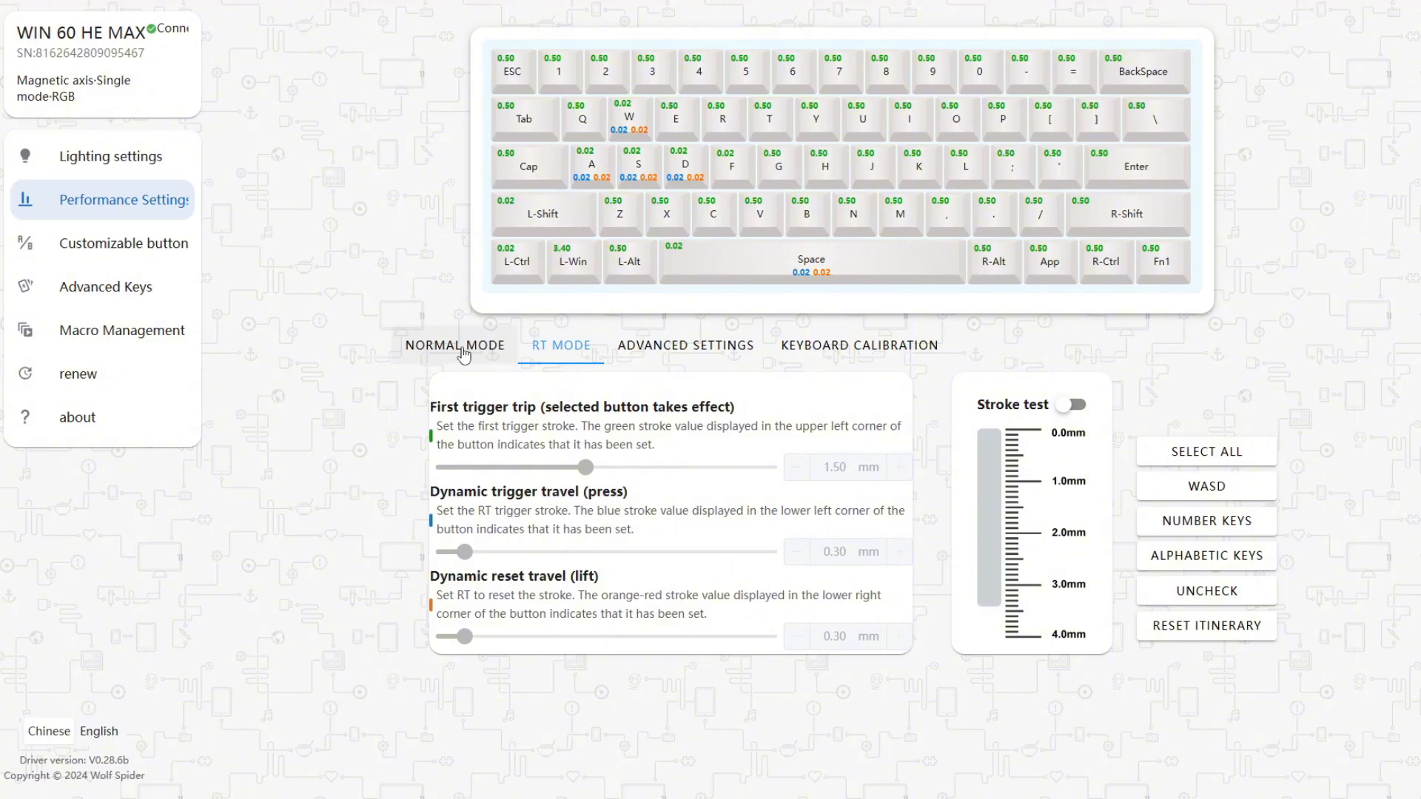
click(464, 355)
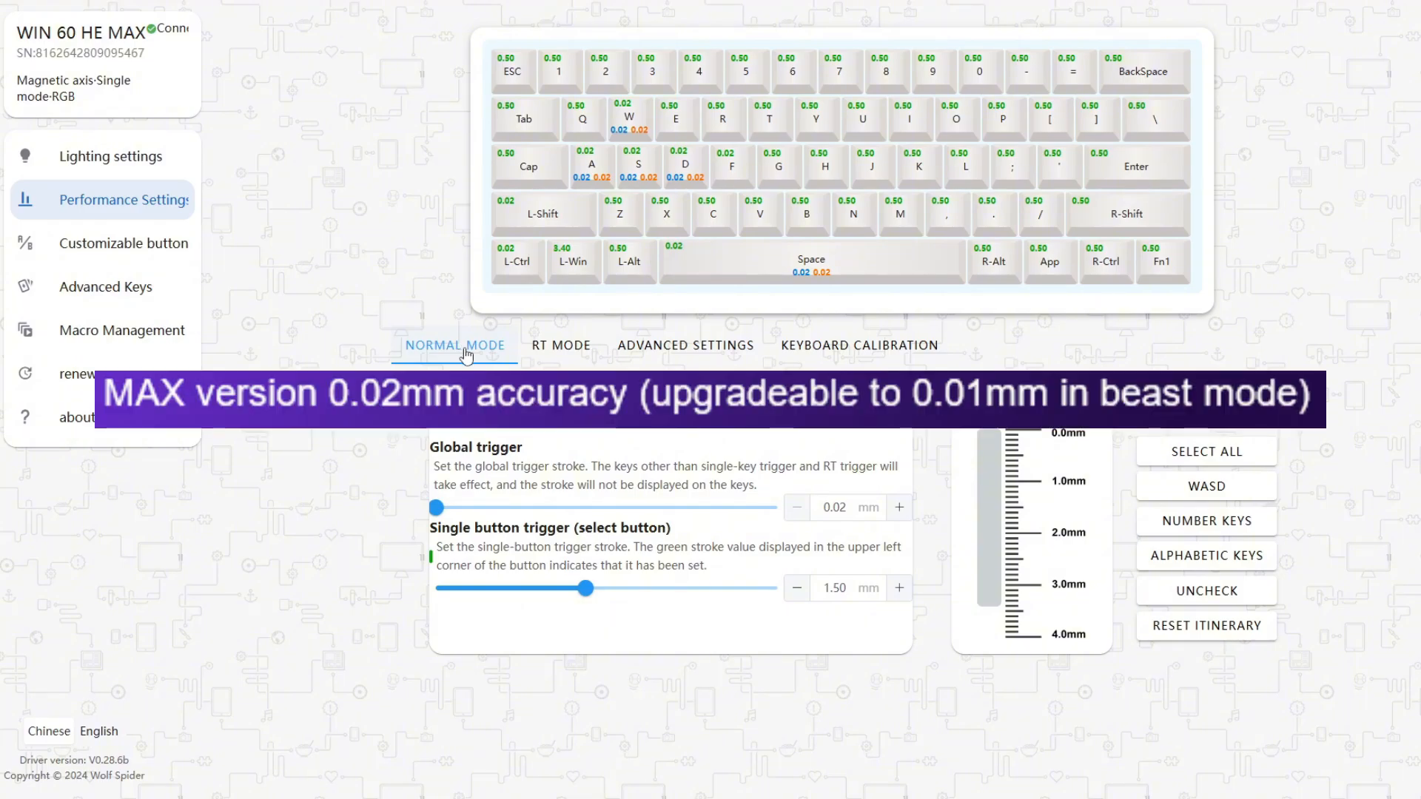
- Try the WASD, number key and alphabetic key group selections, clearing the selection after each one
click(1214, 488)
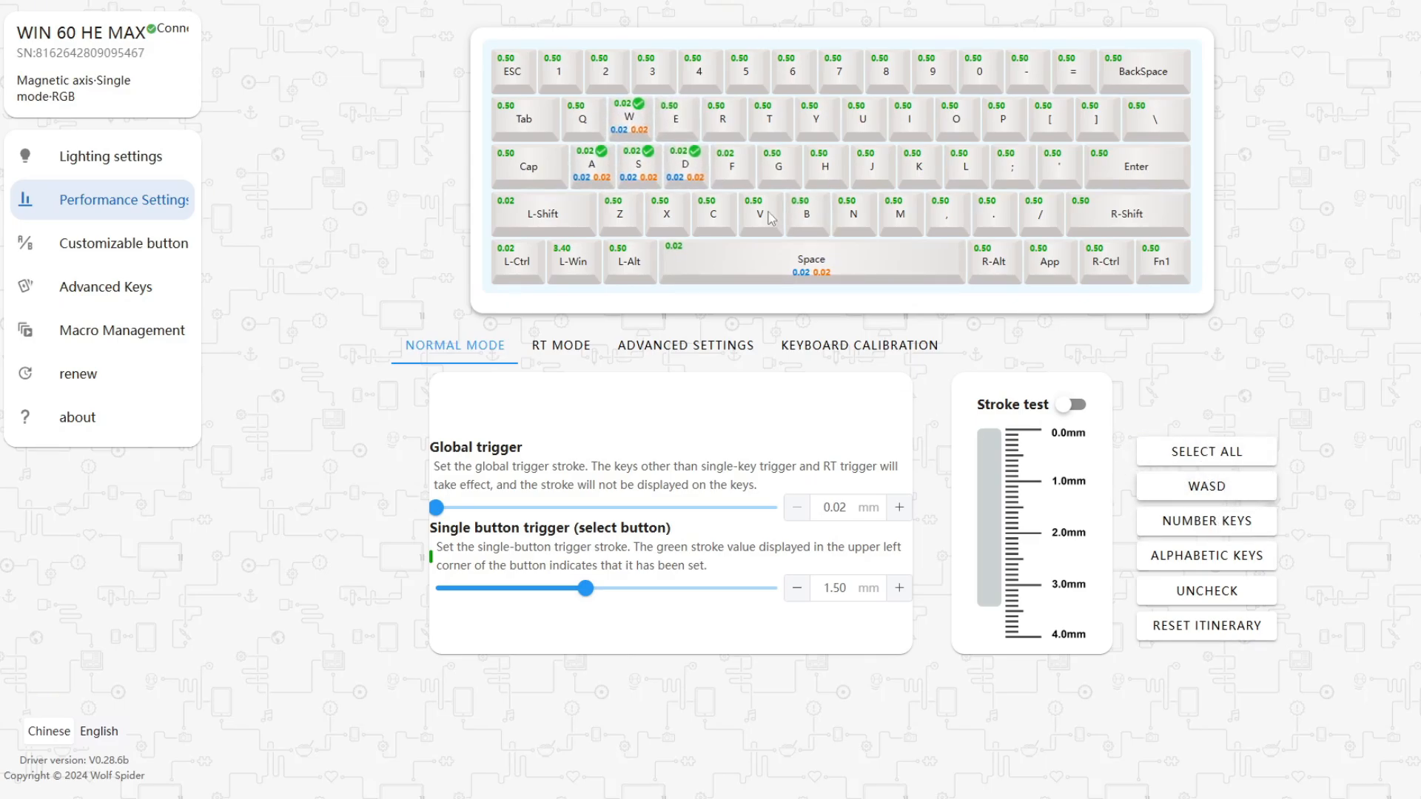
click(1205, 592)
click(1210, 522)
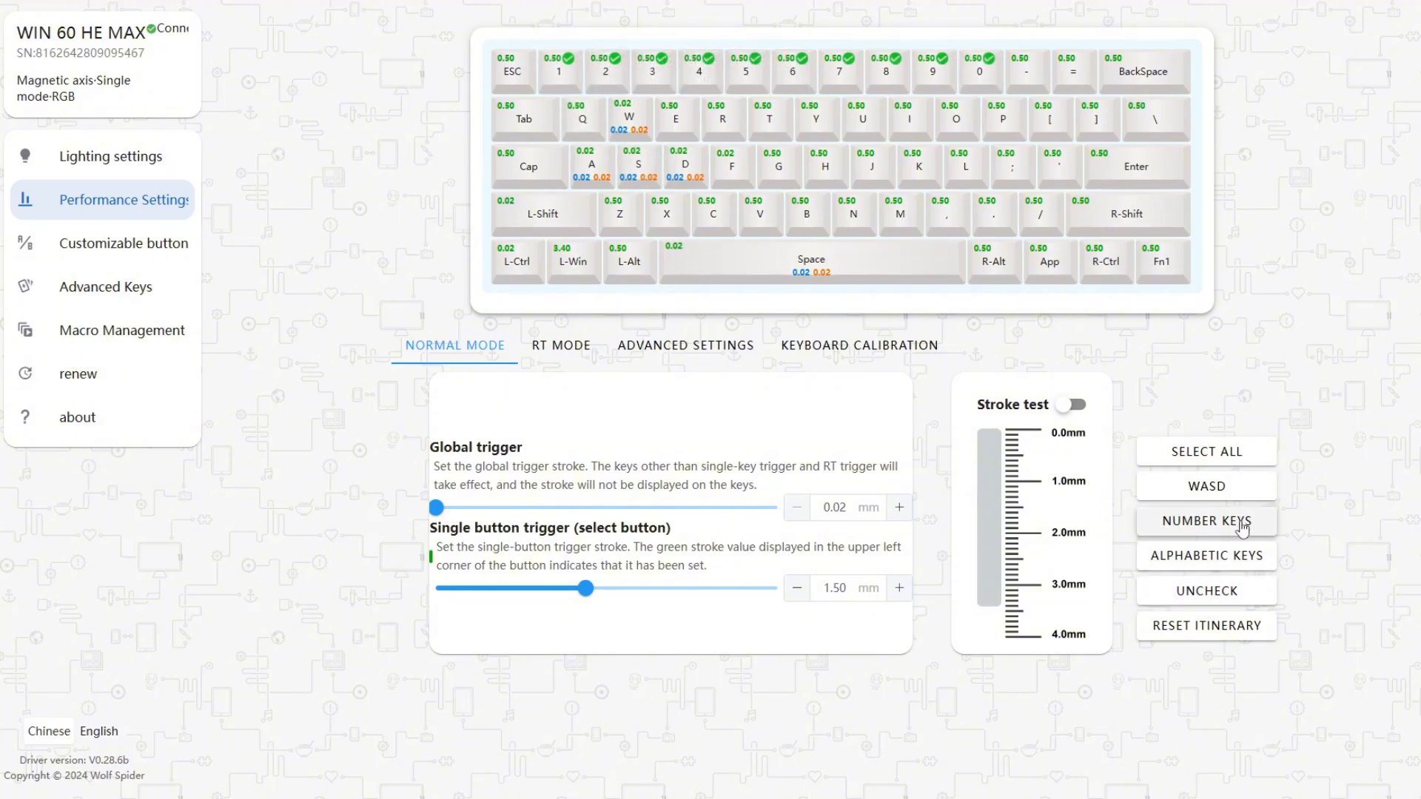
click(1214, 590)
click(1238, 560)
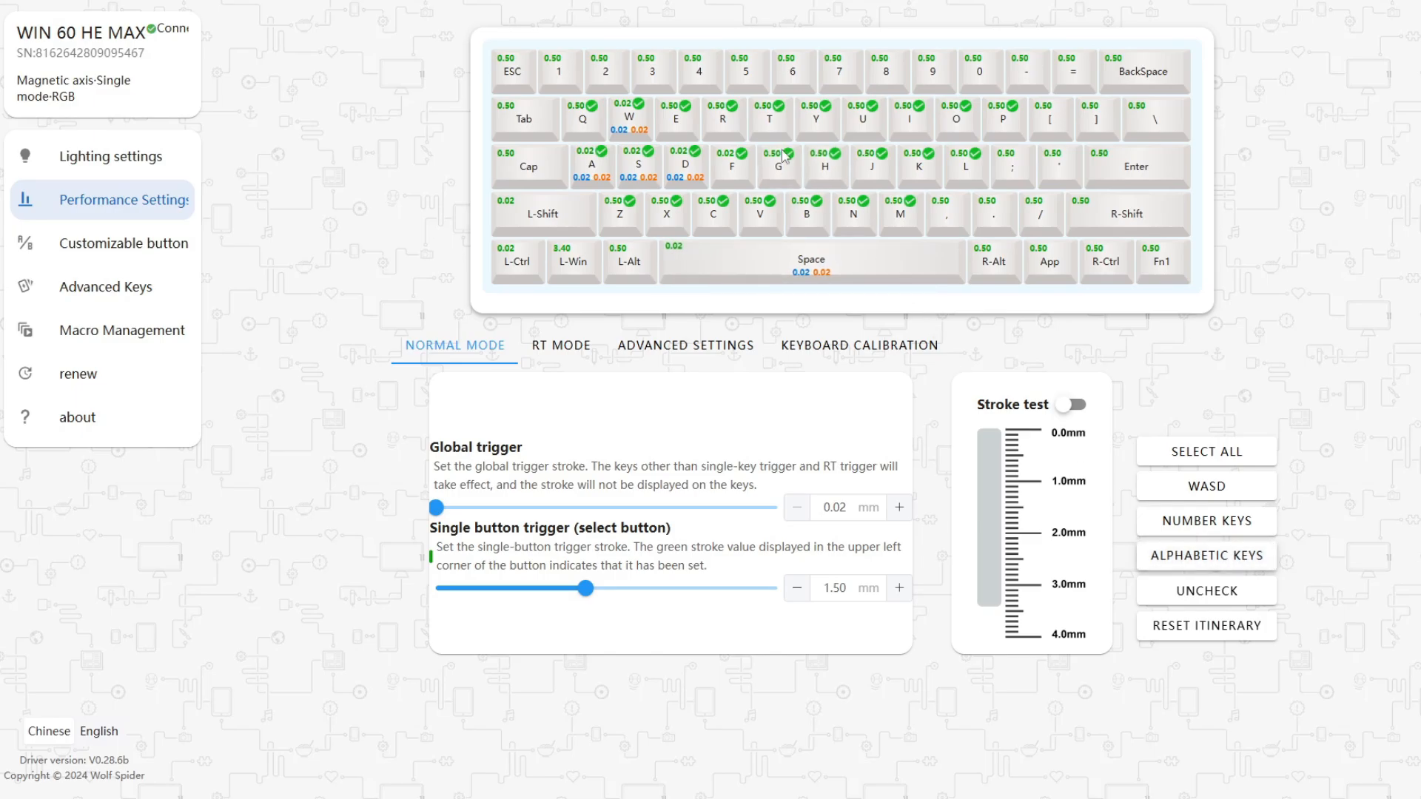
click(1227, 592)
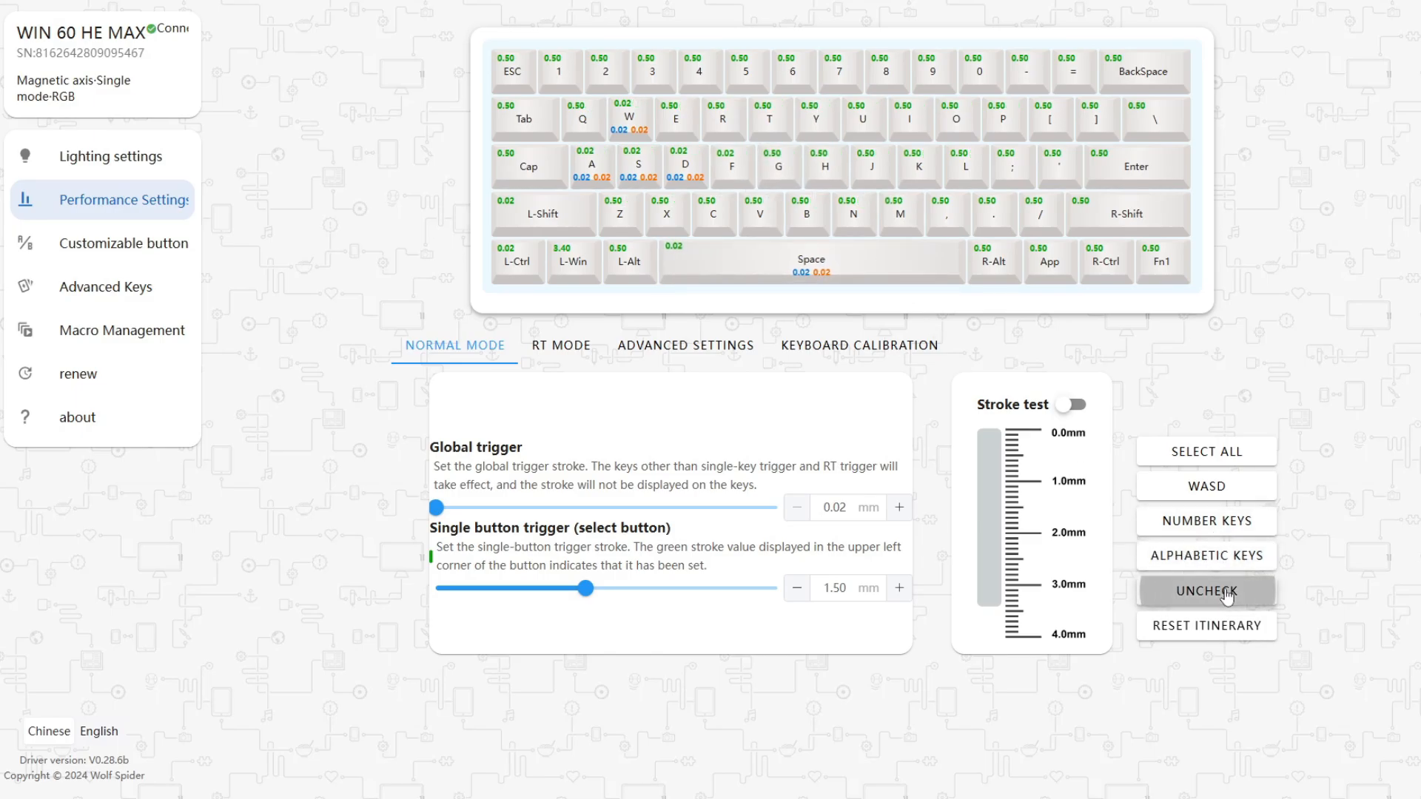
- Select the W, A, S, D and Space keys individually and show their RT mode settings
click(627, 122)
click(592, 167)
click(629, 167)
click(685, 167)
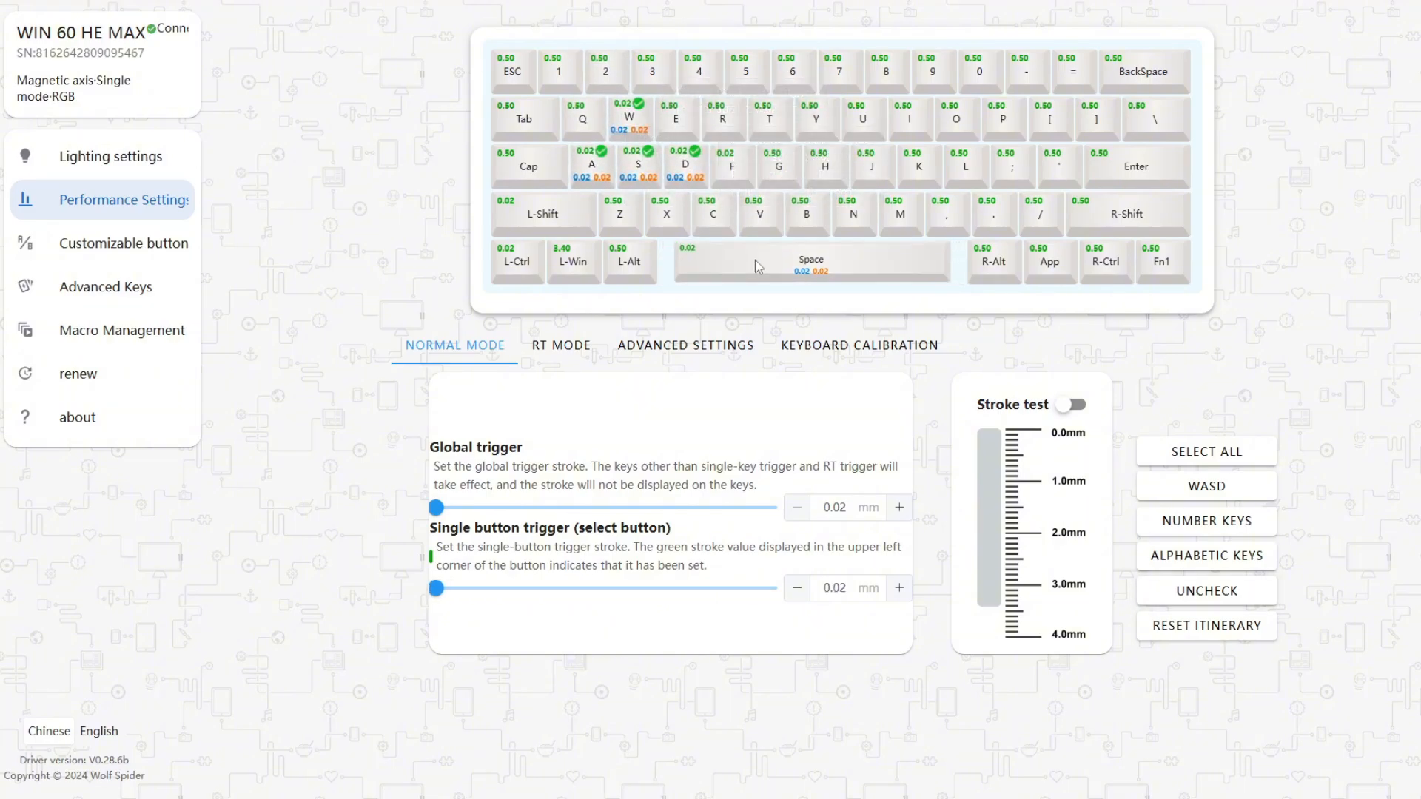
click(951, 261)
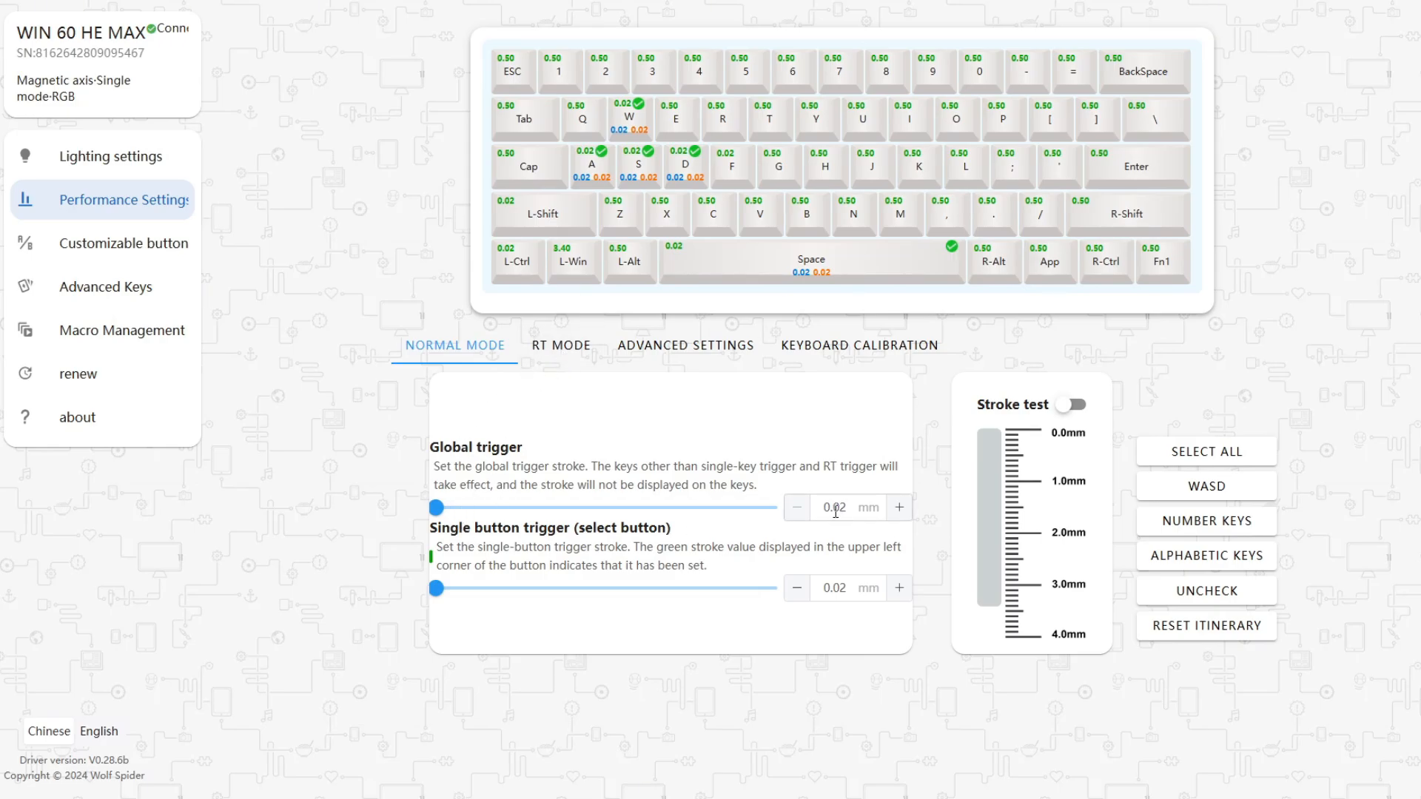
click(561, 349)
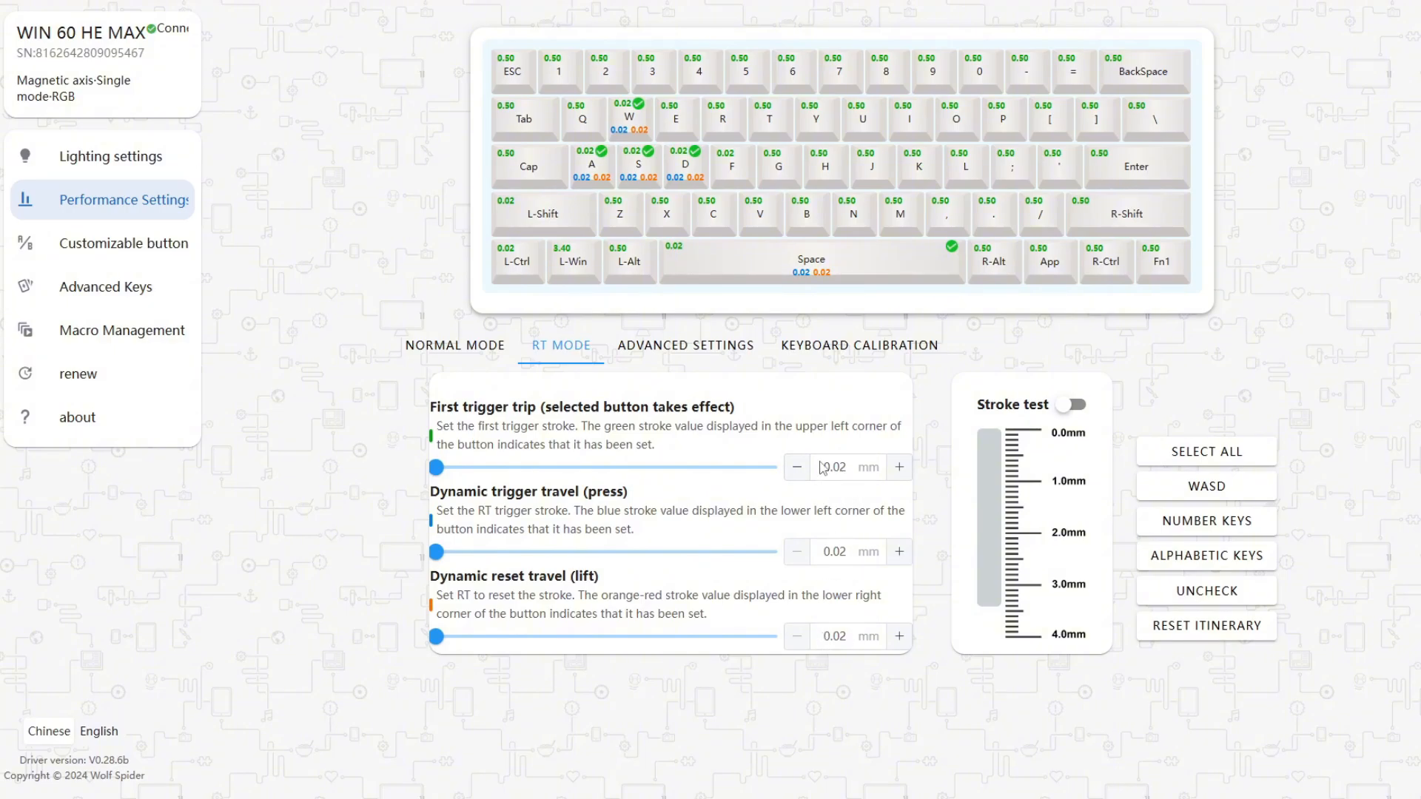
- Enable the stroke test and check the W key's response in RT mode with repeated presses
click(1071, 406)
key(w)
key(w)
key(w)
key(w)
key(w)
key(w)
key(w)
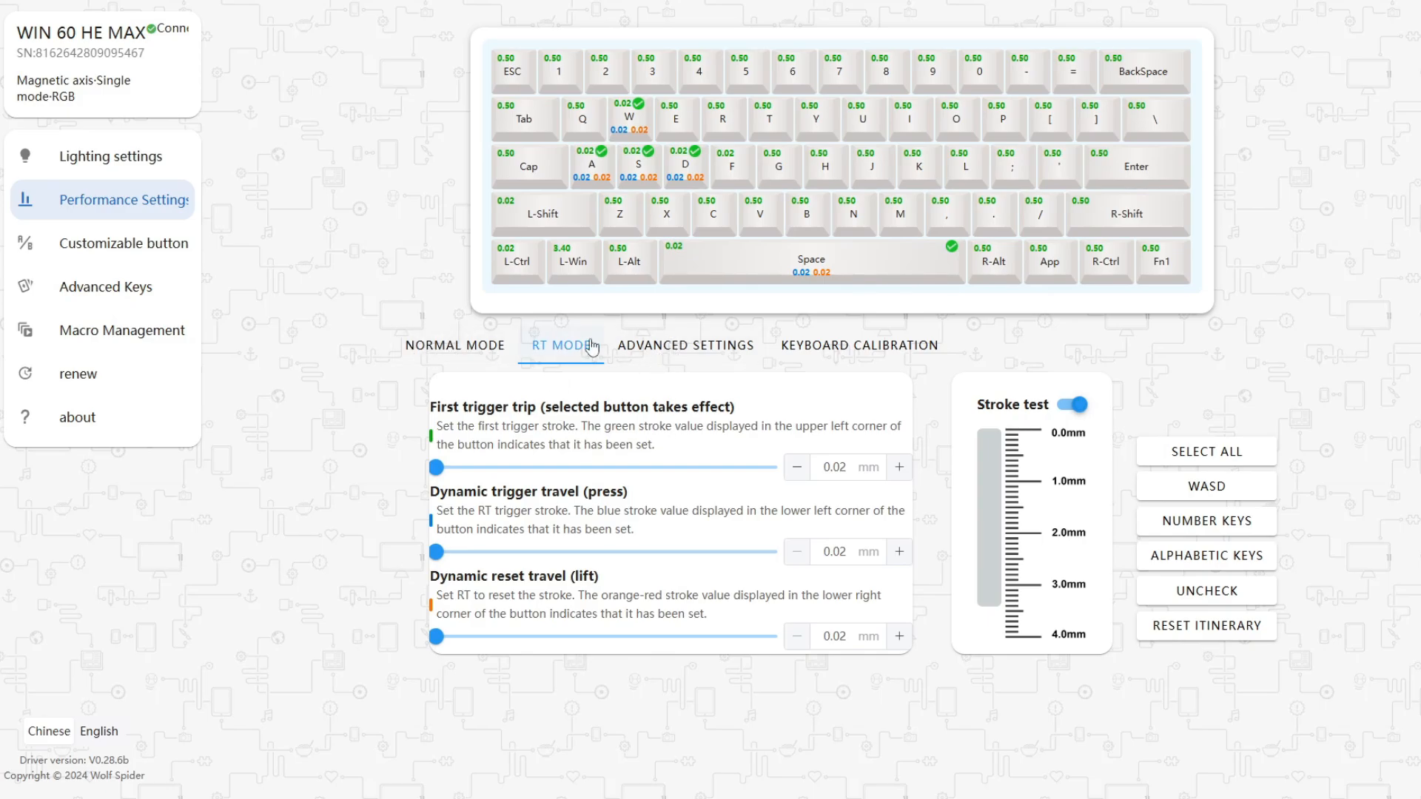
- Look through the advanced and normal mode settings and go back to RT mode
click(688, 346)
click(451, 345)
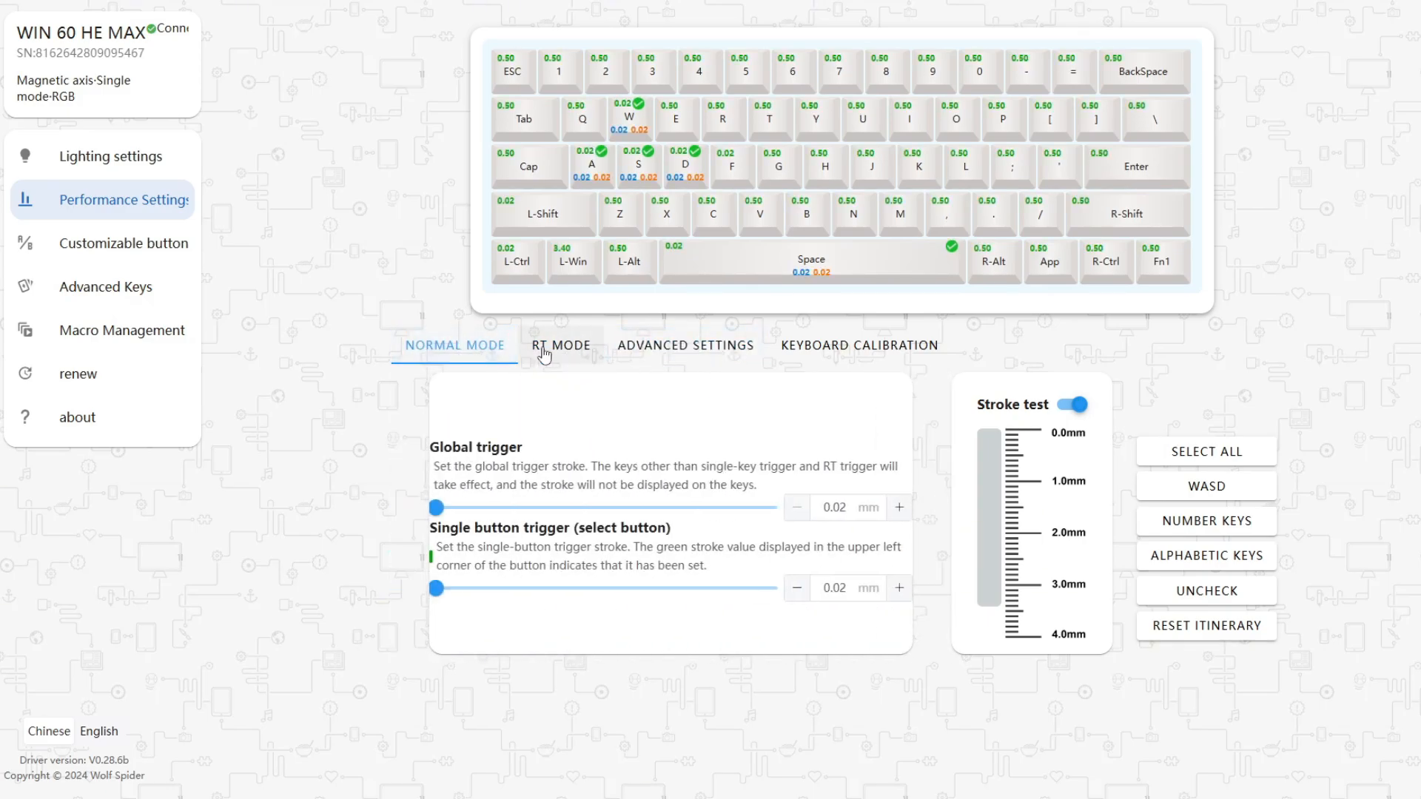
click(549, 355)
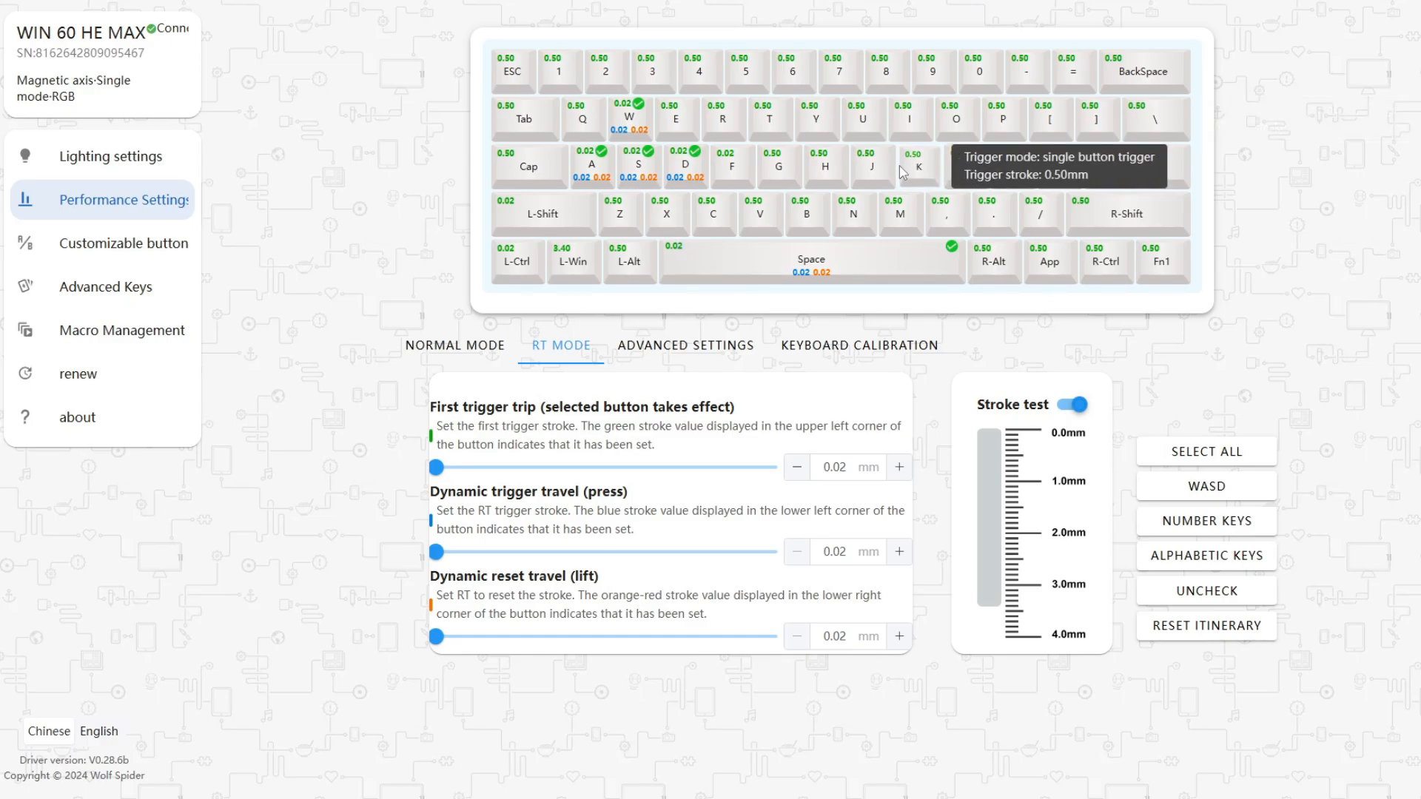
- In the advanced settings, review the available rate of return choices, keeping 8KHz
click(666, 350)
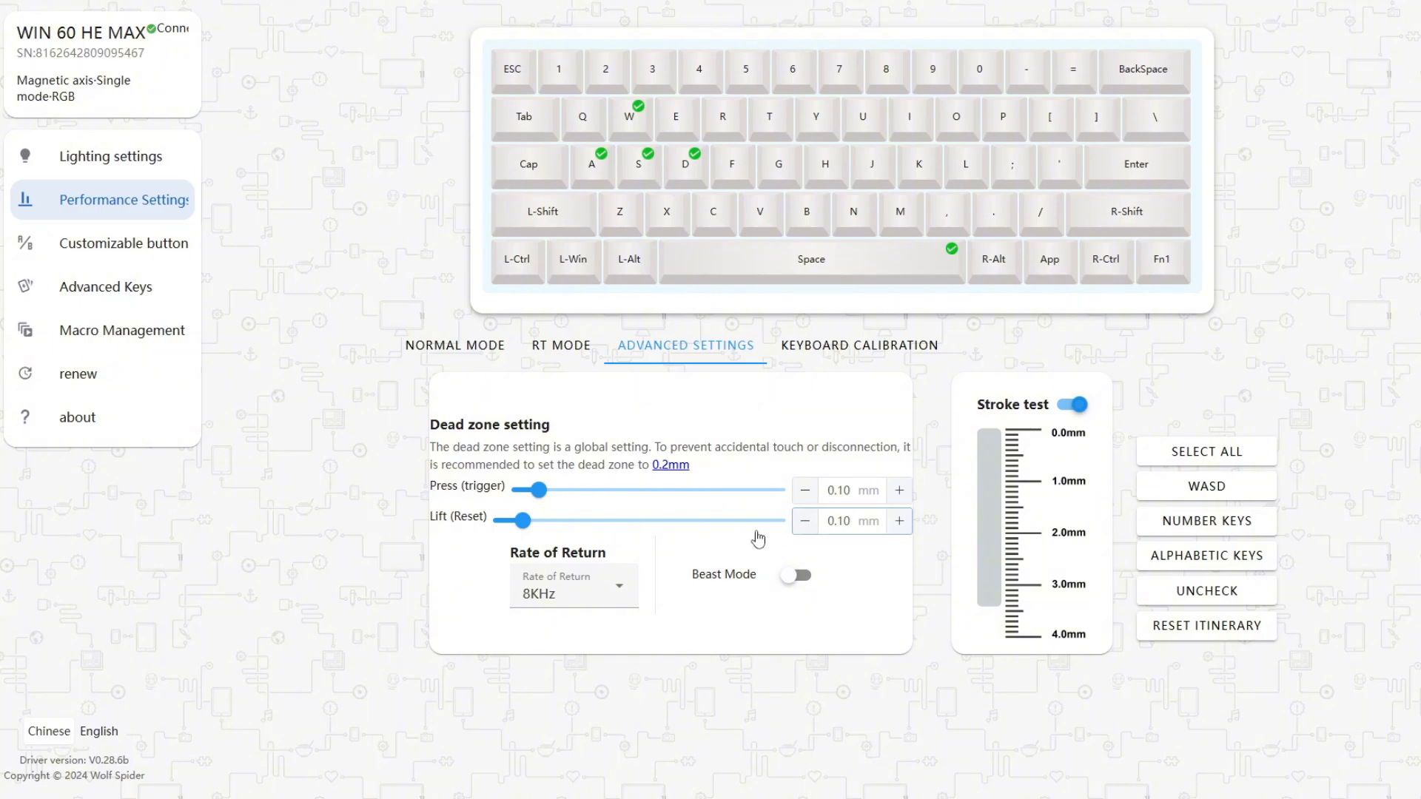
click(603, 596)
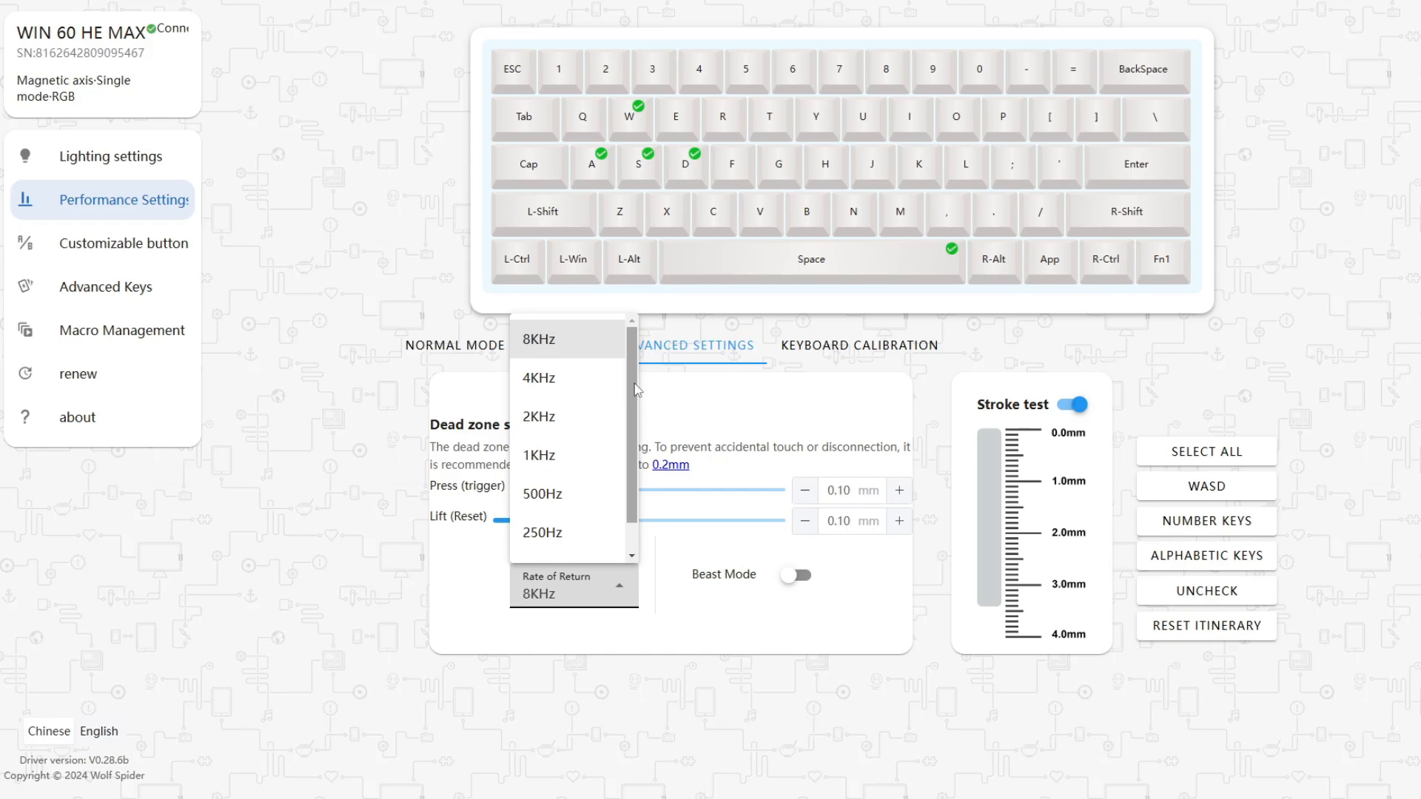
scroll(635, 390, down, 1)
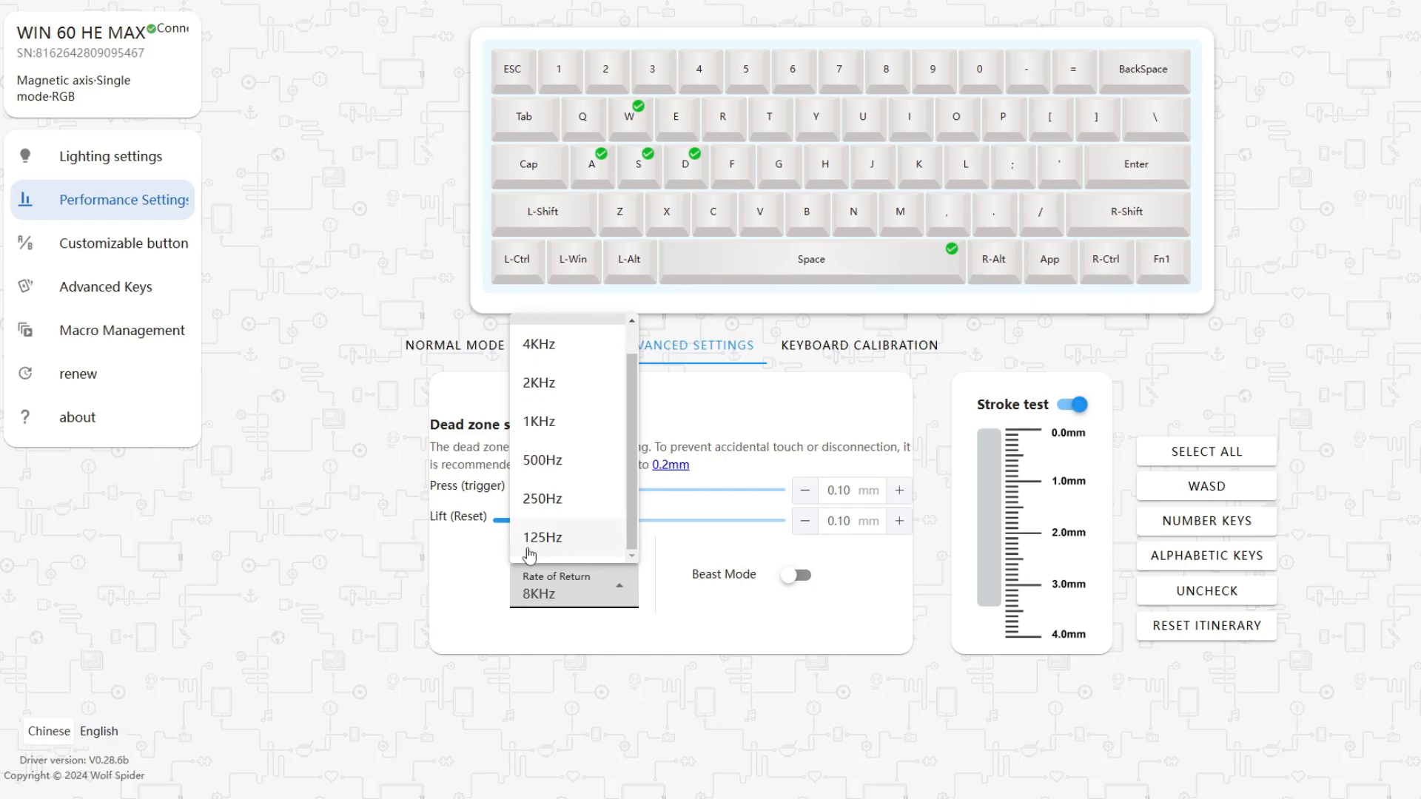
click(604, 568)
click(600, 573)
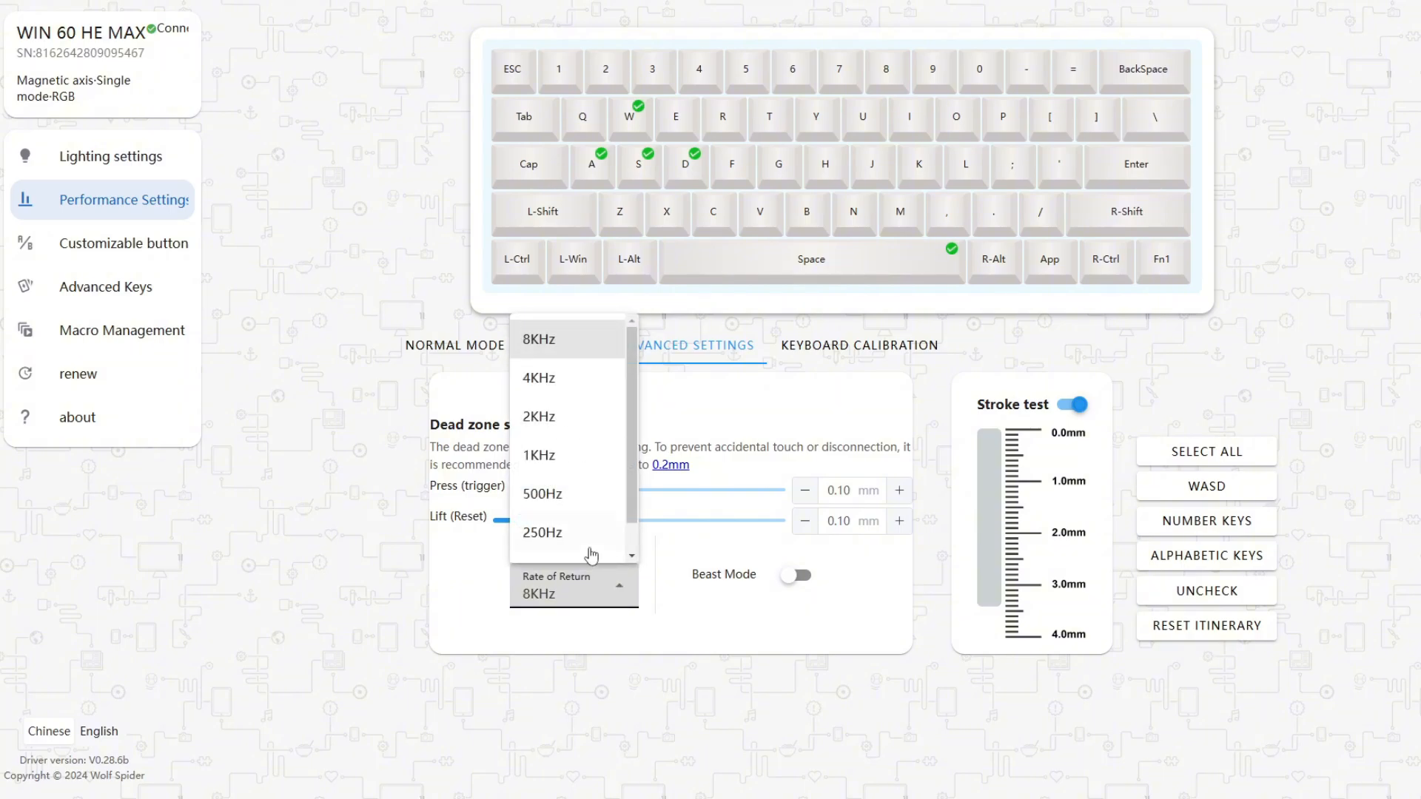
click(612, 597)
- Read the Beast Mode description, enable Beast Mode and return to the normal mode settings
mouse_move(747, 584)
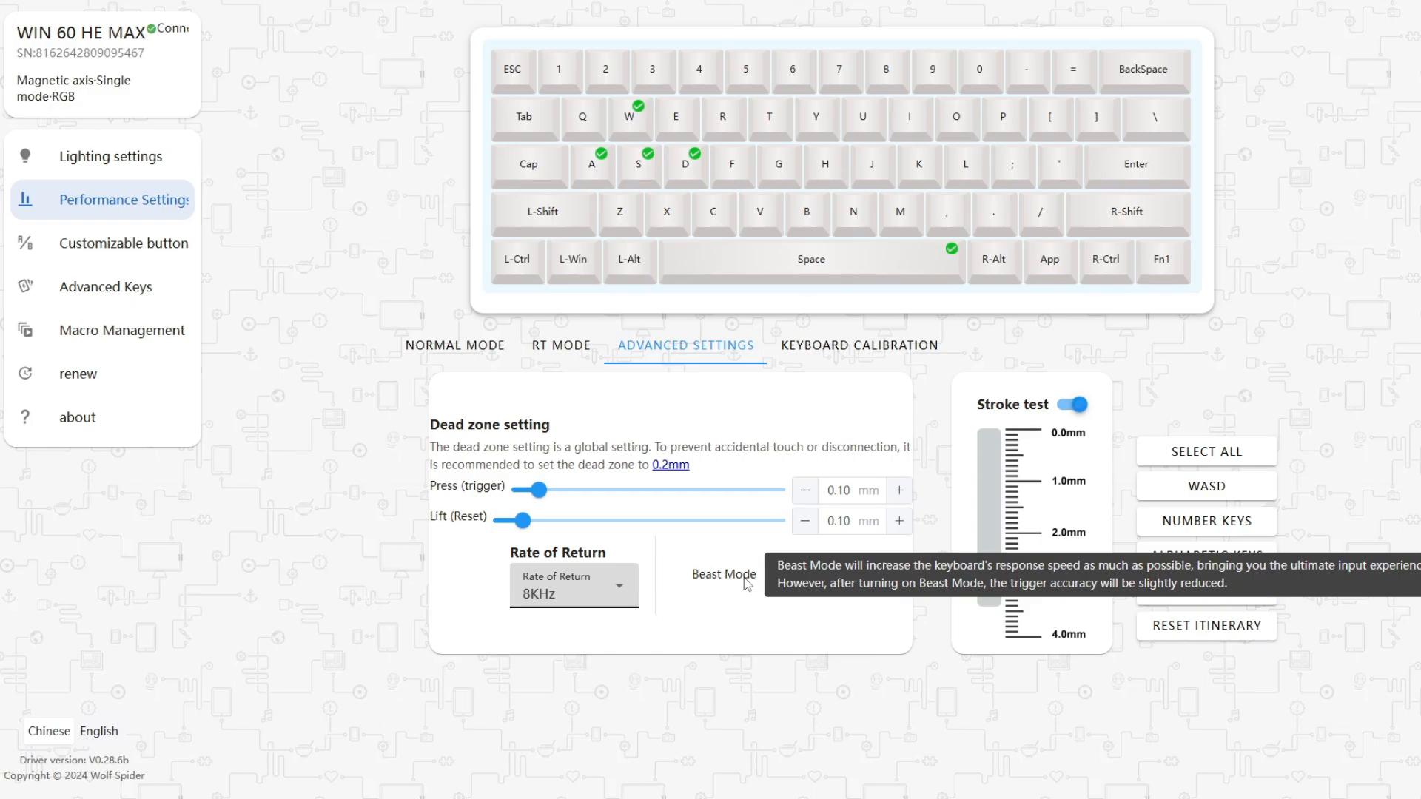
click(799, 579)
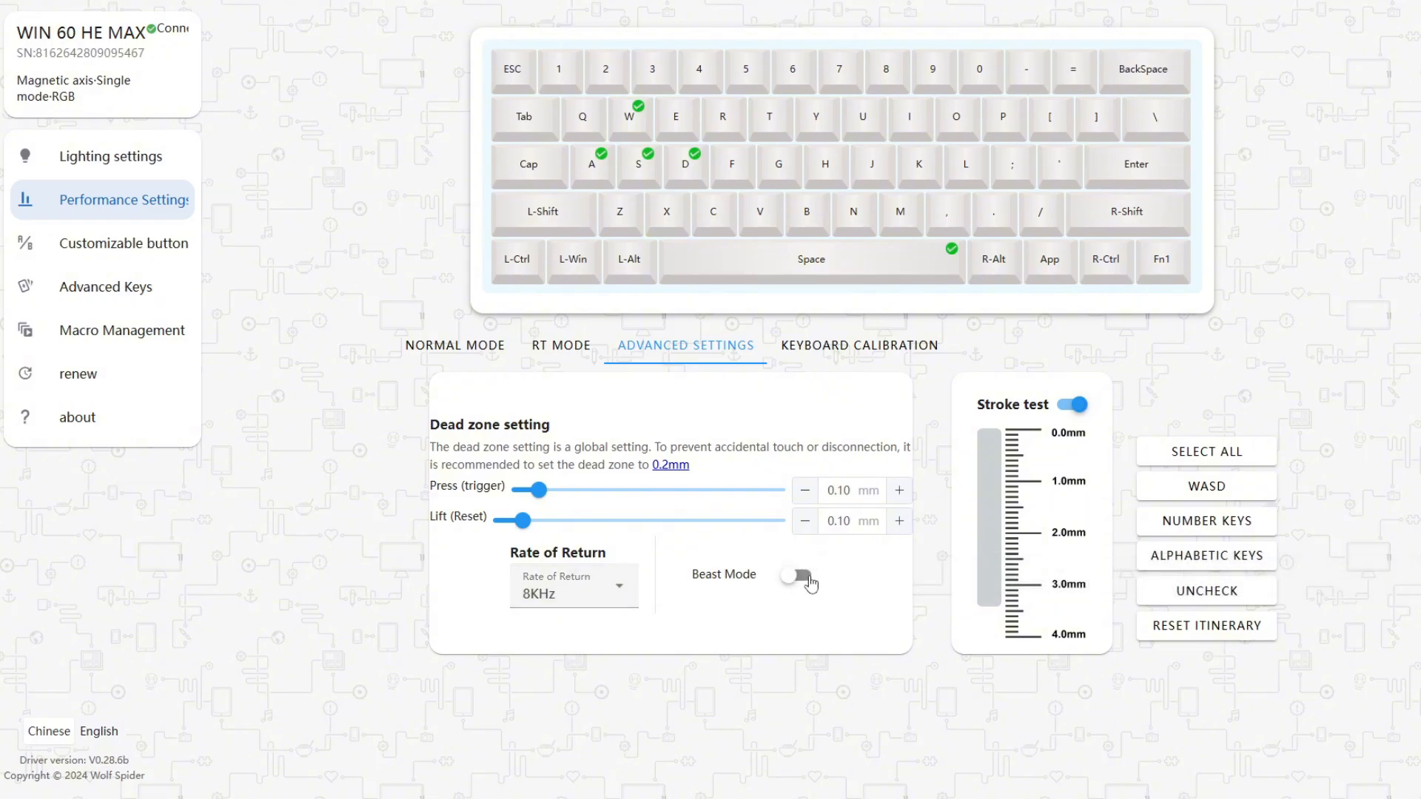
click(455, 345)
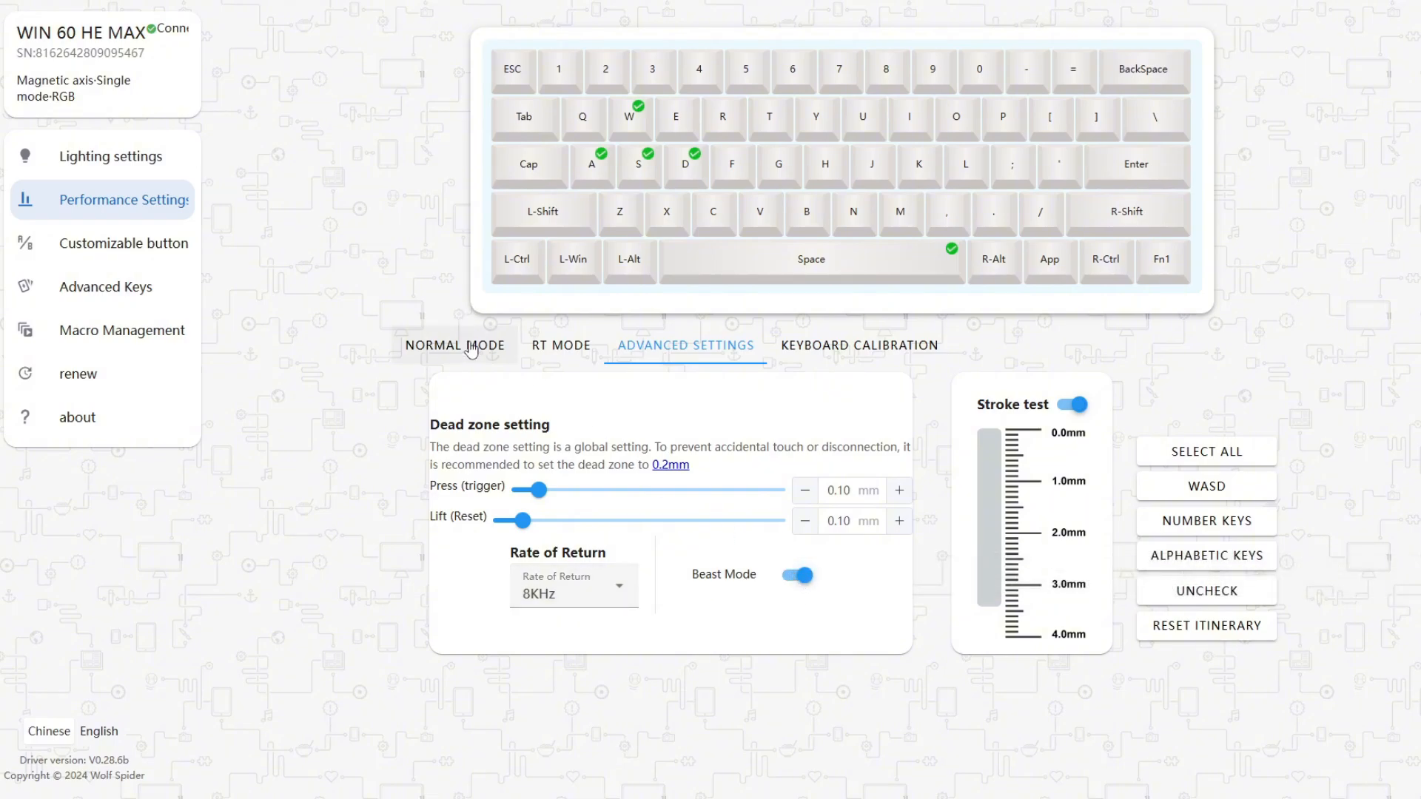
- Reselect the W, A, S and D keys and remove Space from the selection
click(630, 117)
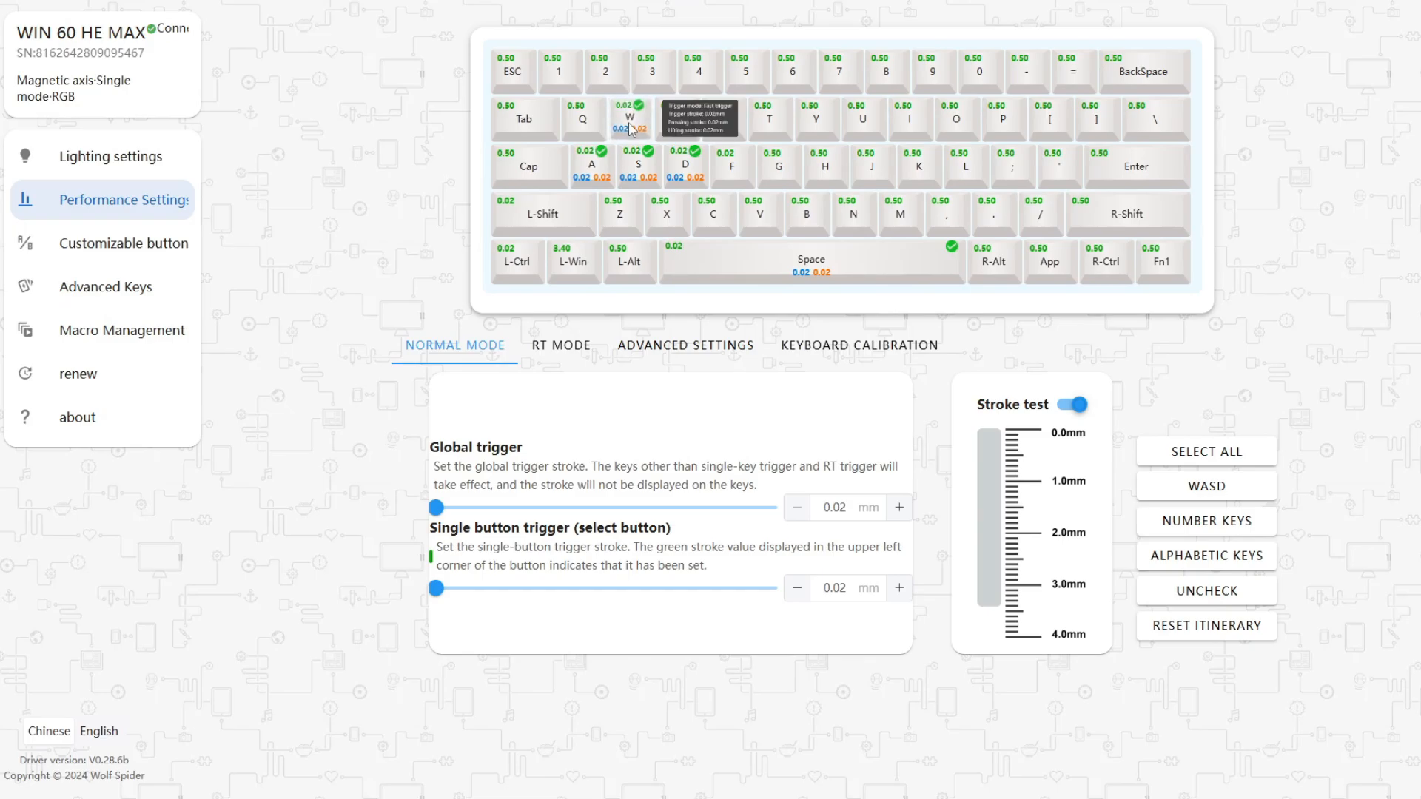
click(592, 164)
click(592, 164)
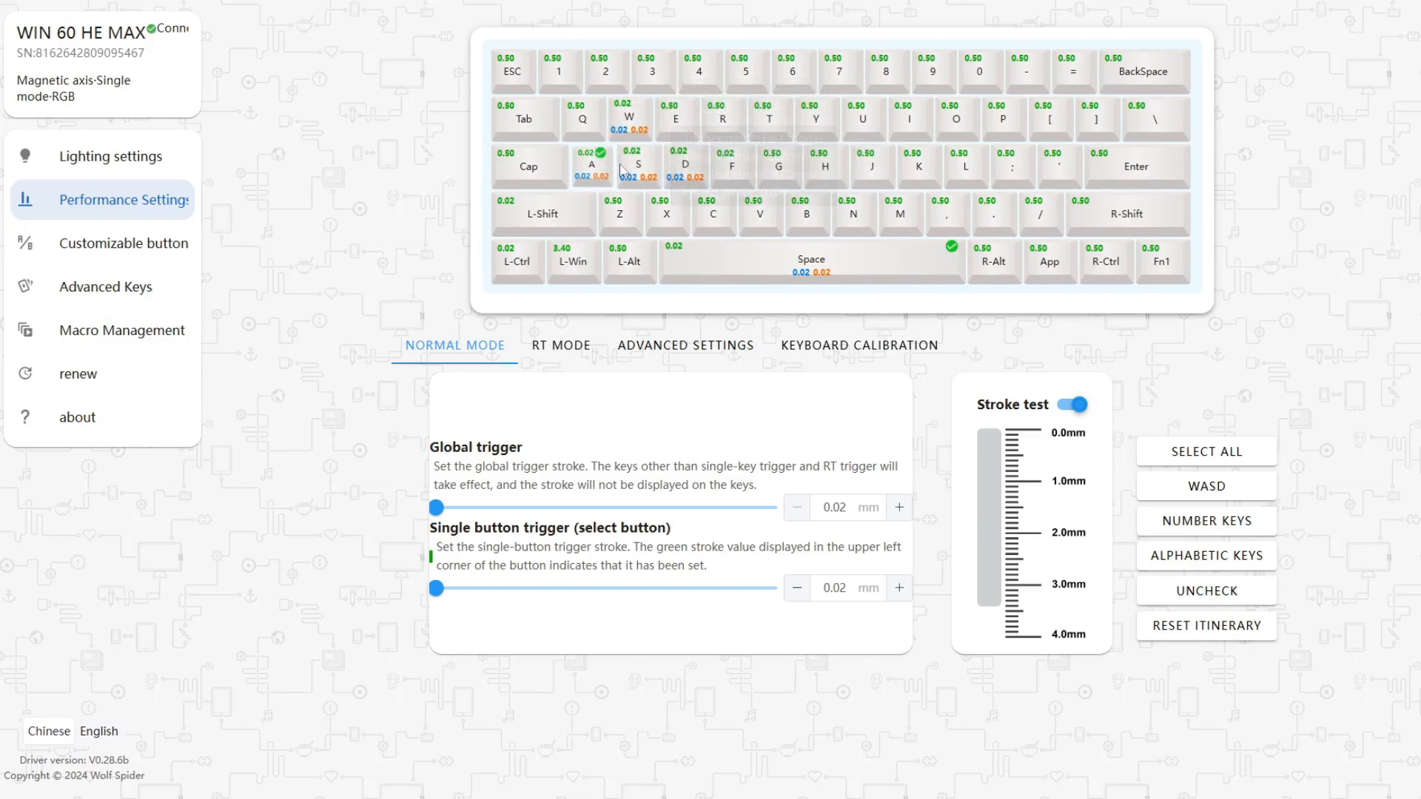
click(629, 118)
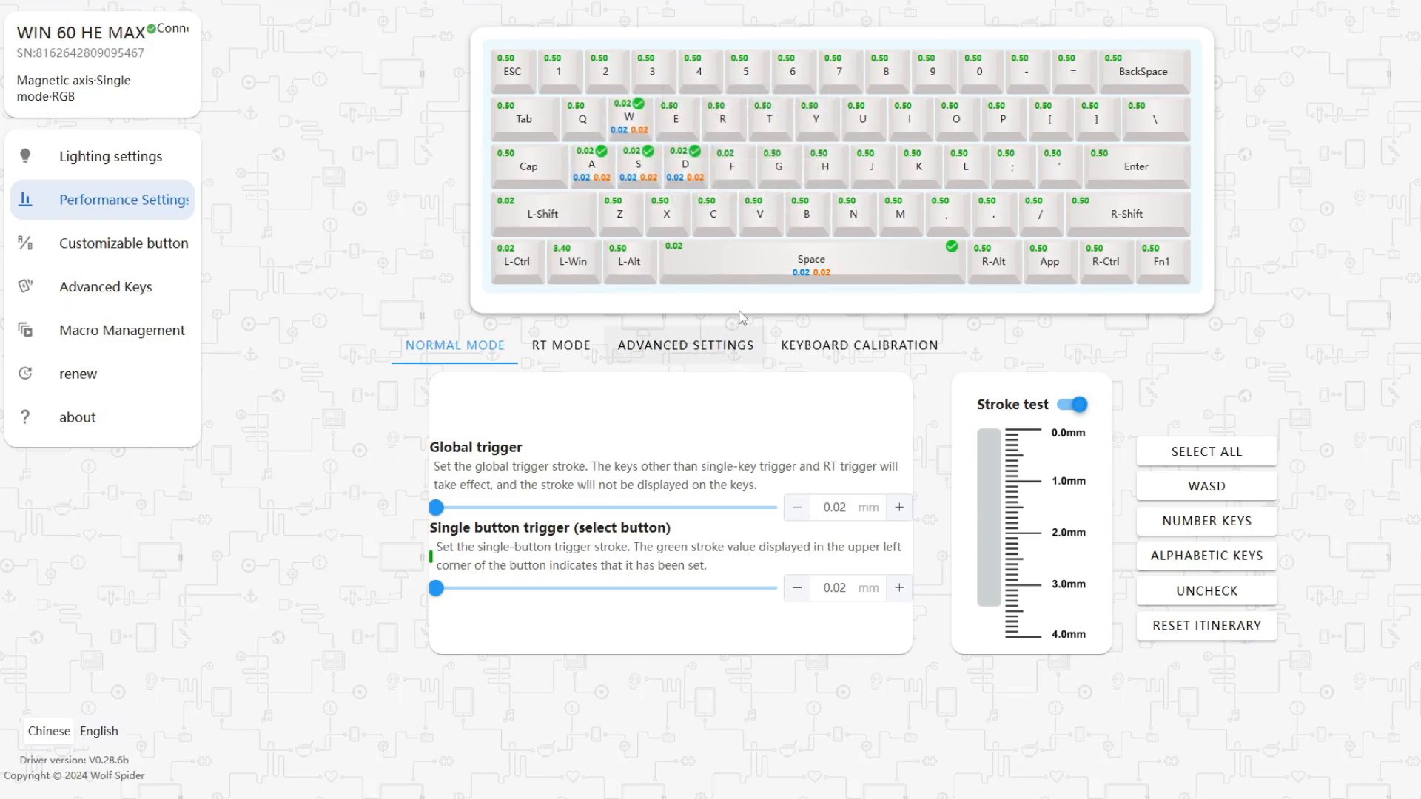
click(721, 267)
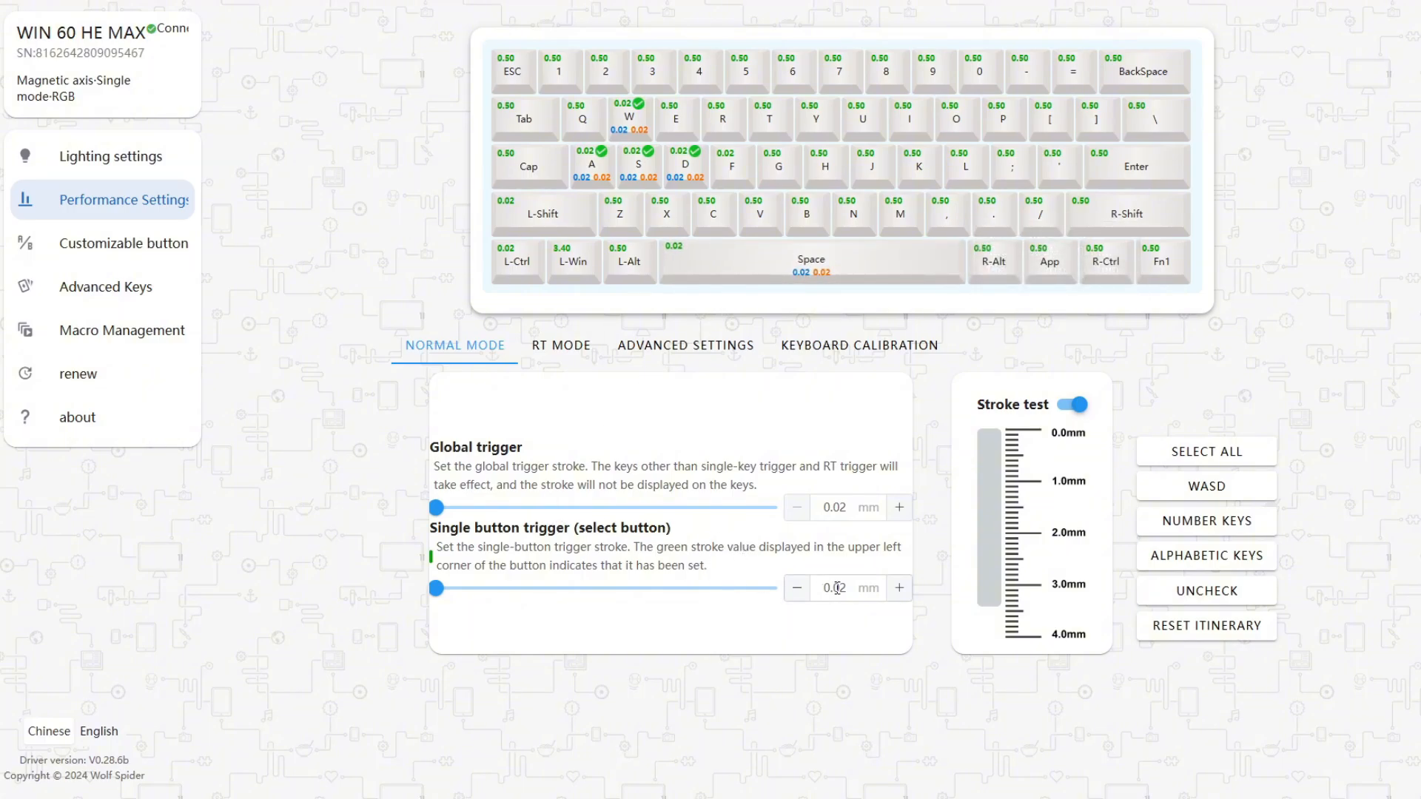
- Re-enter the single button trigger as 0.02 mm and try a global trigger of 0.01 mm, putting back 0.02 mm
click(863, 595)
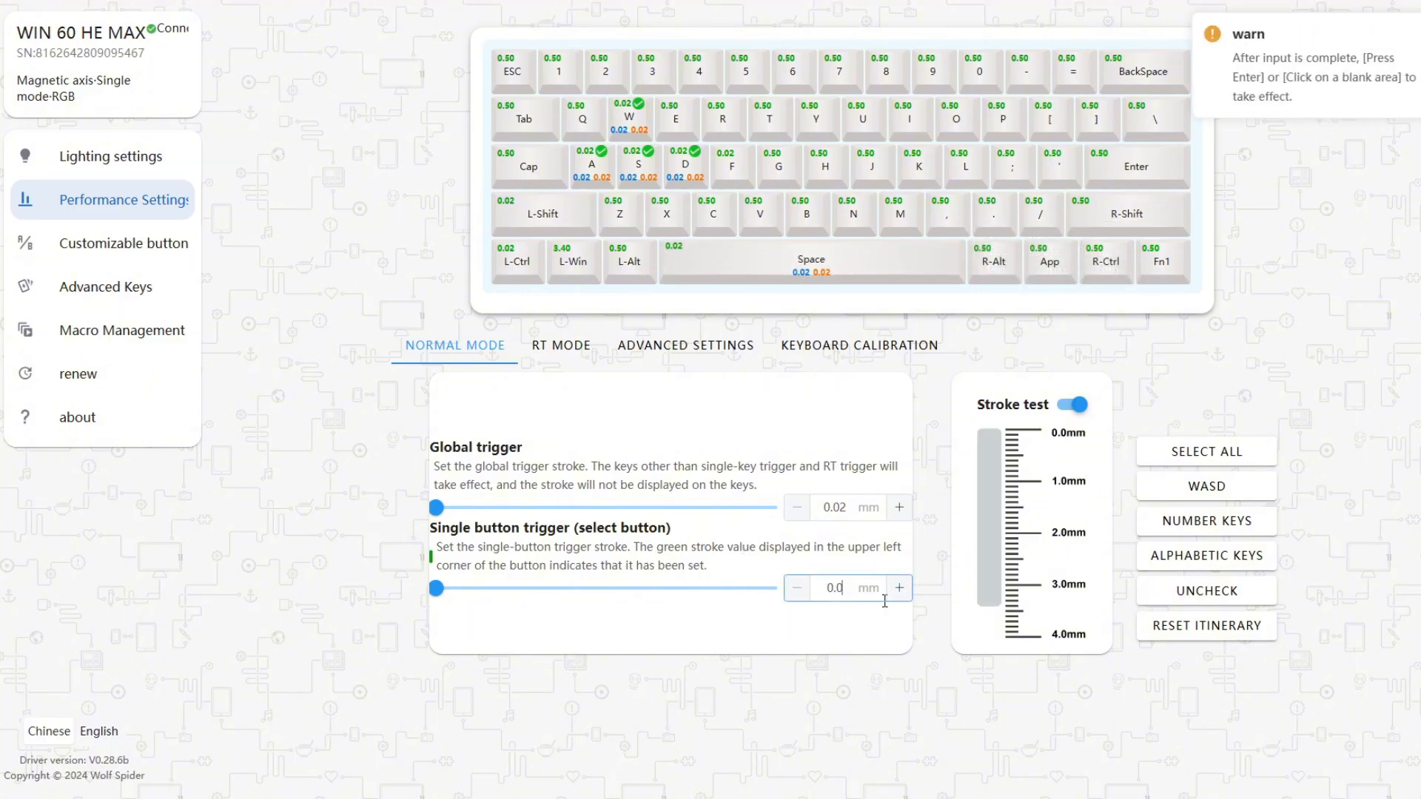
text(2)
click(862, 506)
key(BackSpace)
text(1)
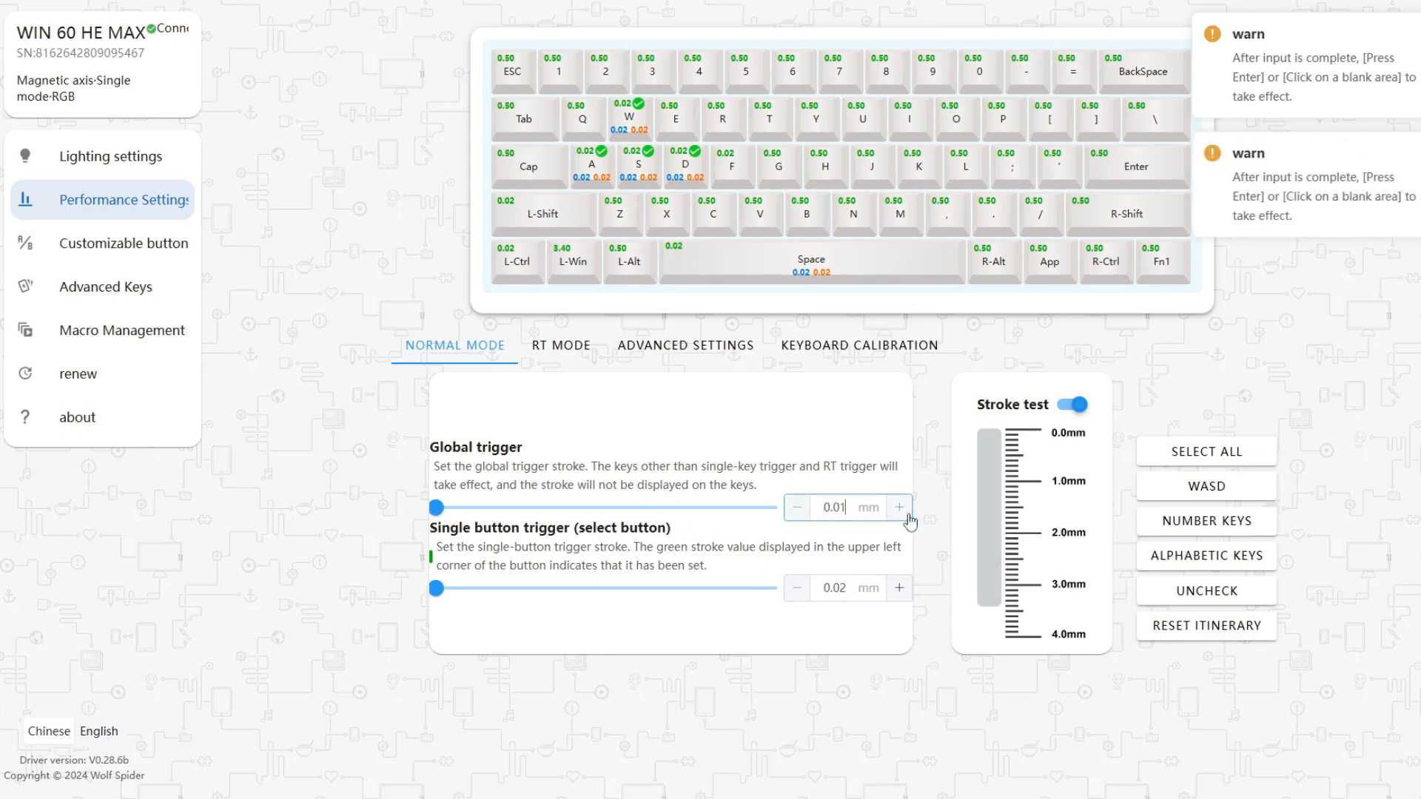
key(BackSpace)
text(2)
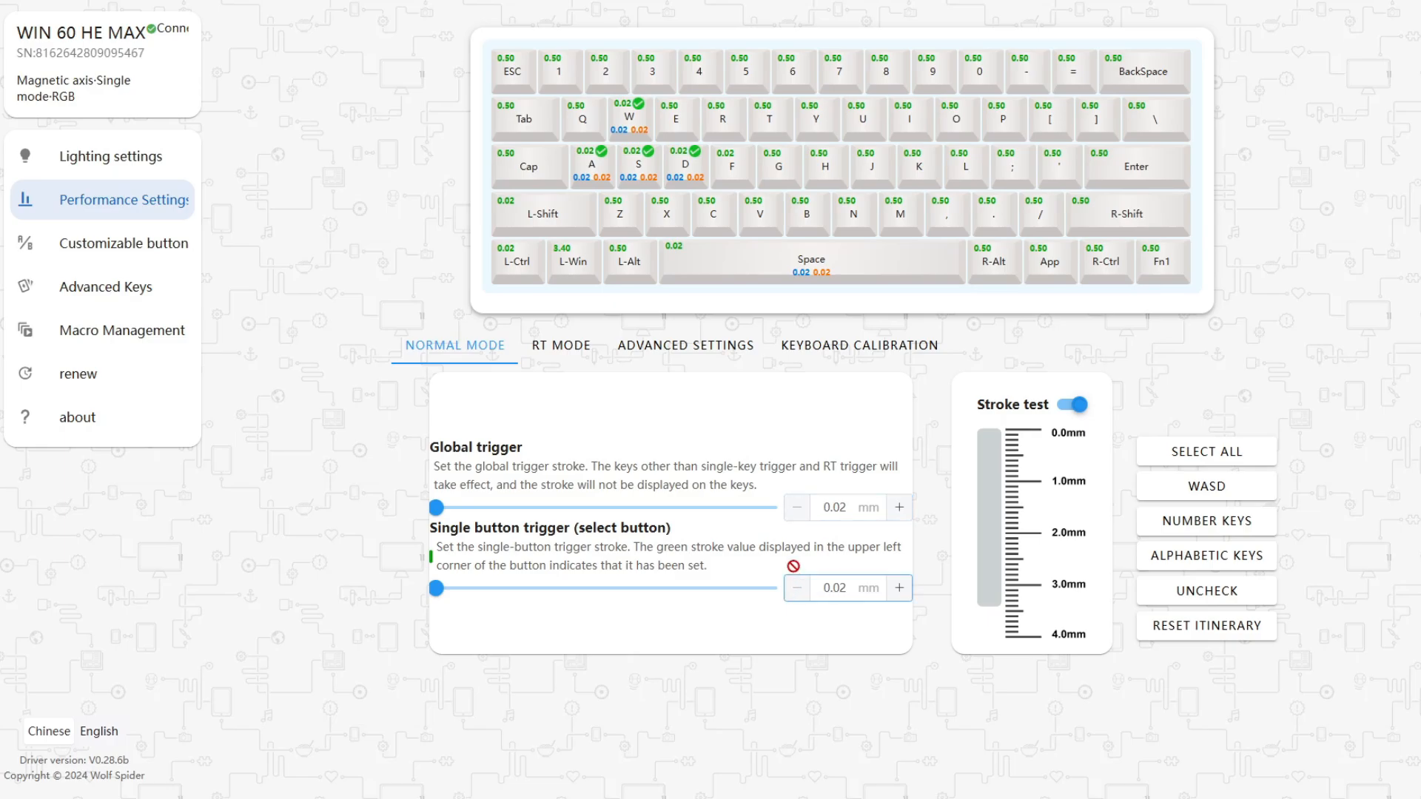
- In RT mode, try to set the dynamic trigger travel to 0.01 mm and open the dynamic reset travel value for editing
click(545, 349)
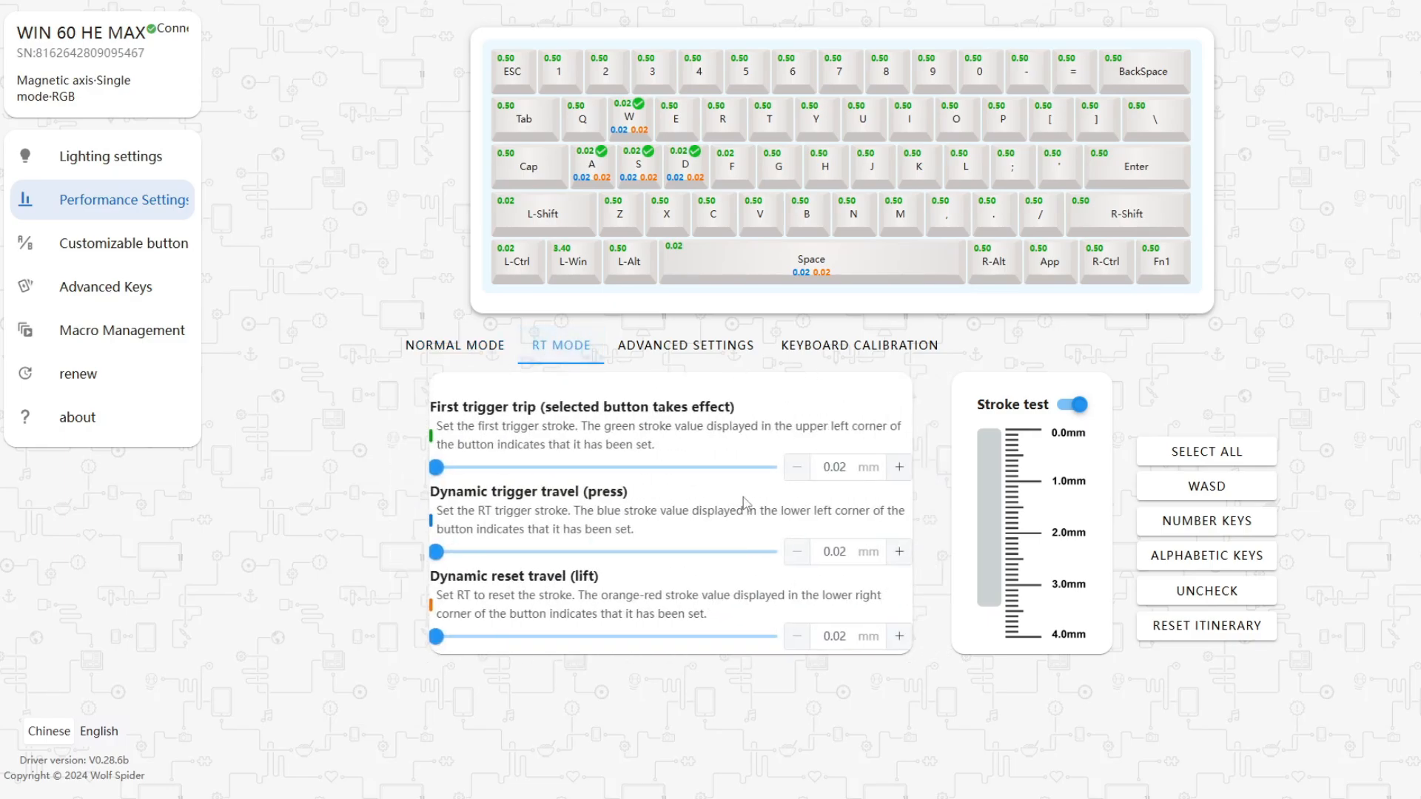
click(853, 561)
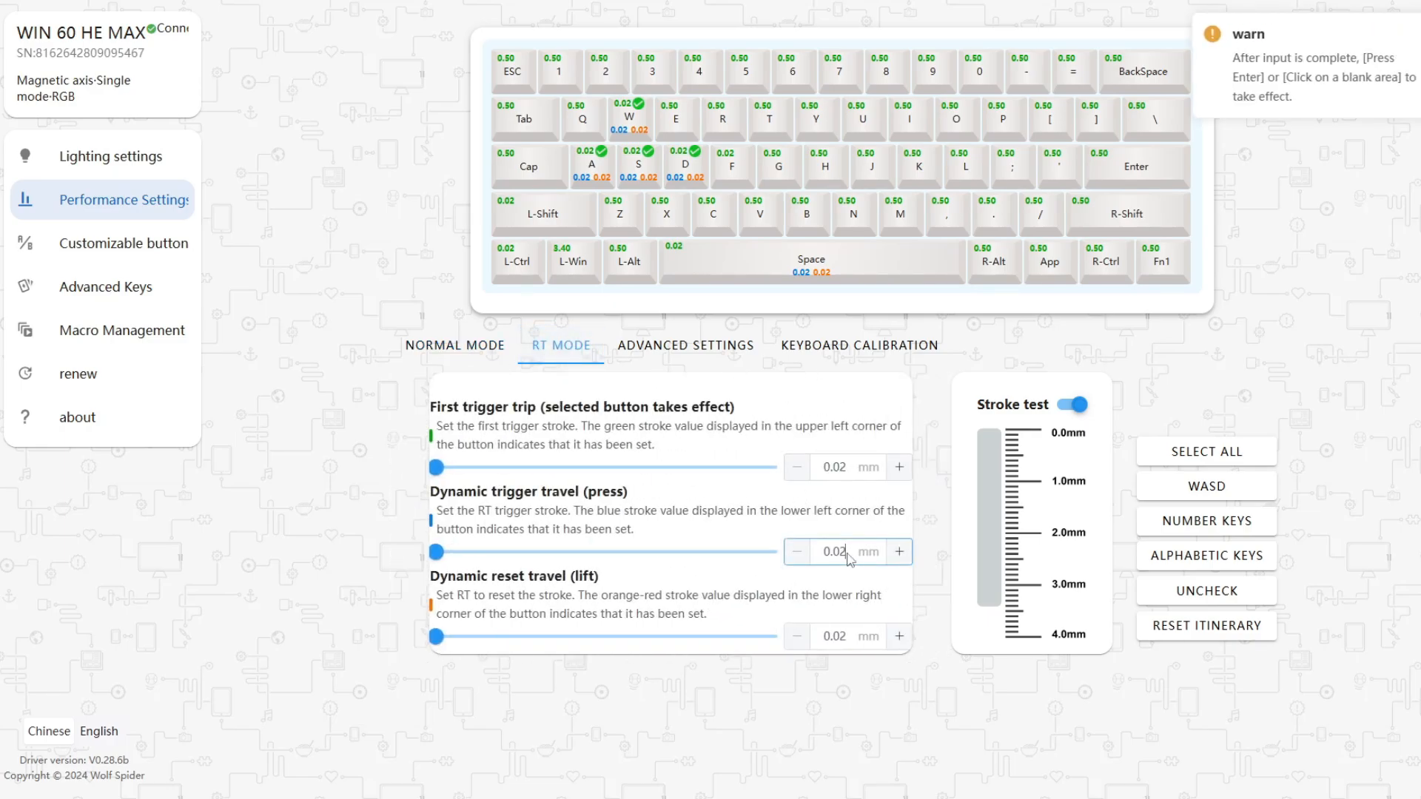
key(BackSpace)
text(1)
click(859, 638)
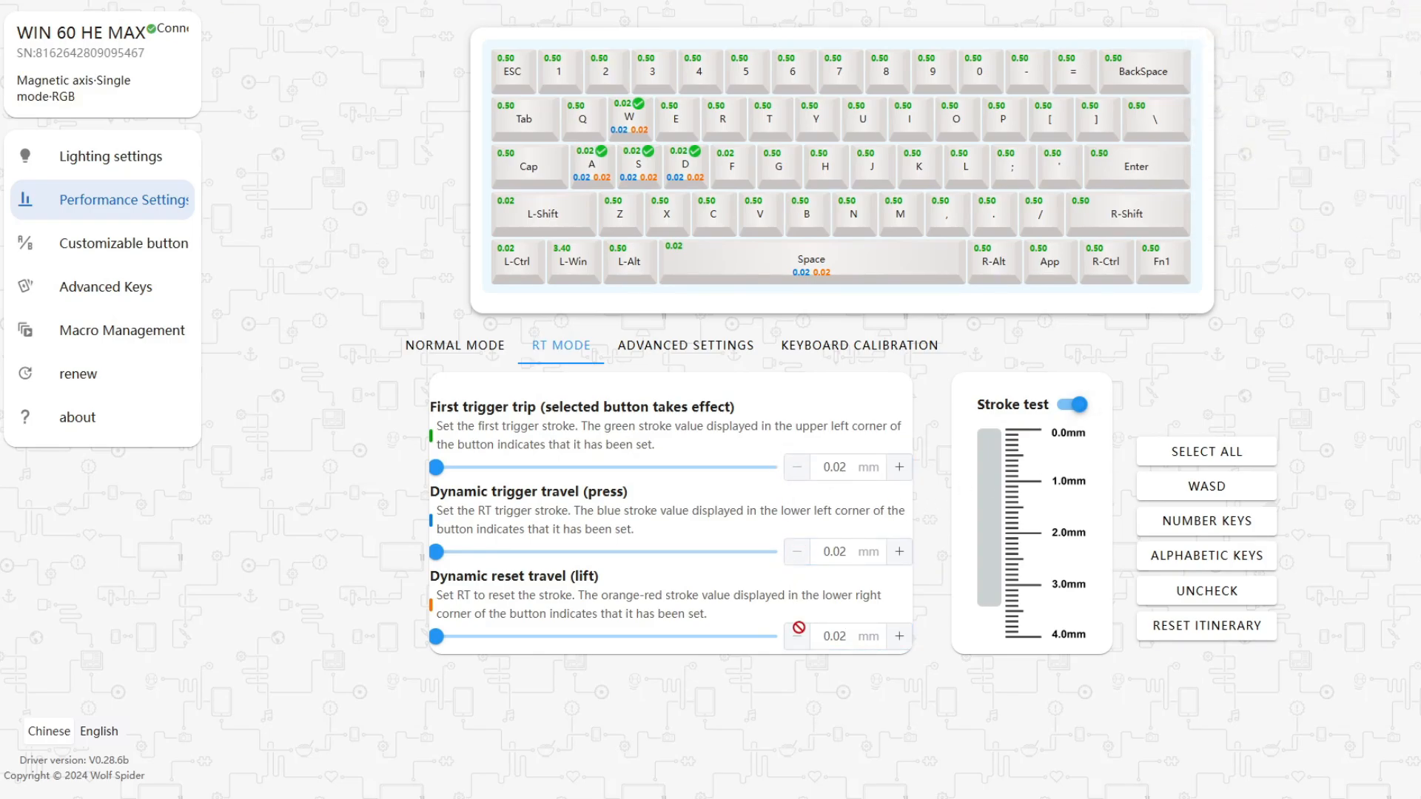
- Turn Beast Mode off in the advanced settings and look over the other performance pages up to keyboard calibration
click(682, 348)
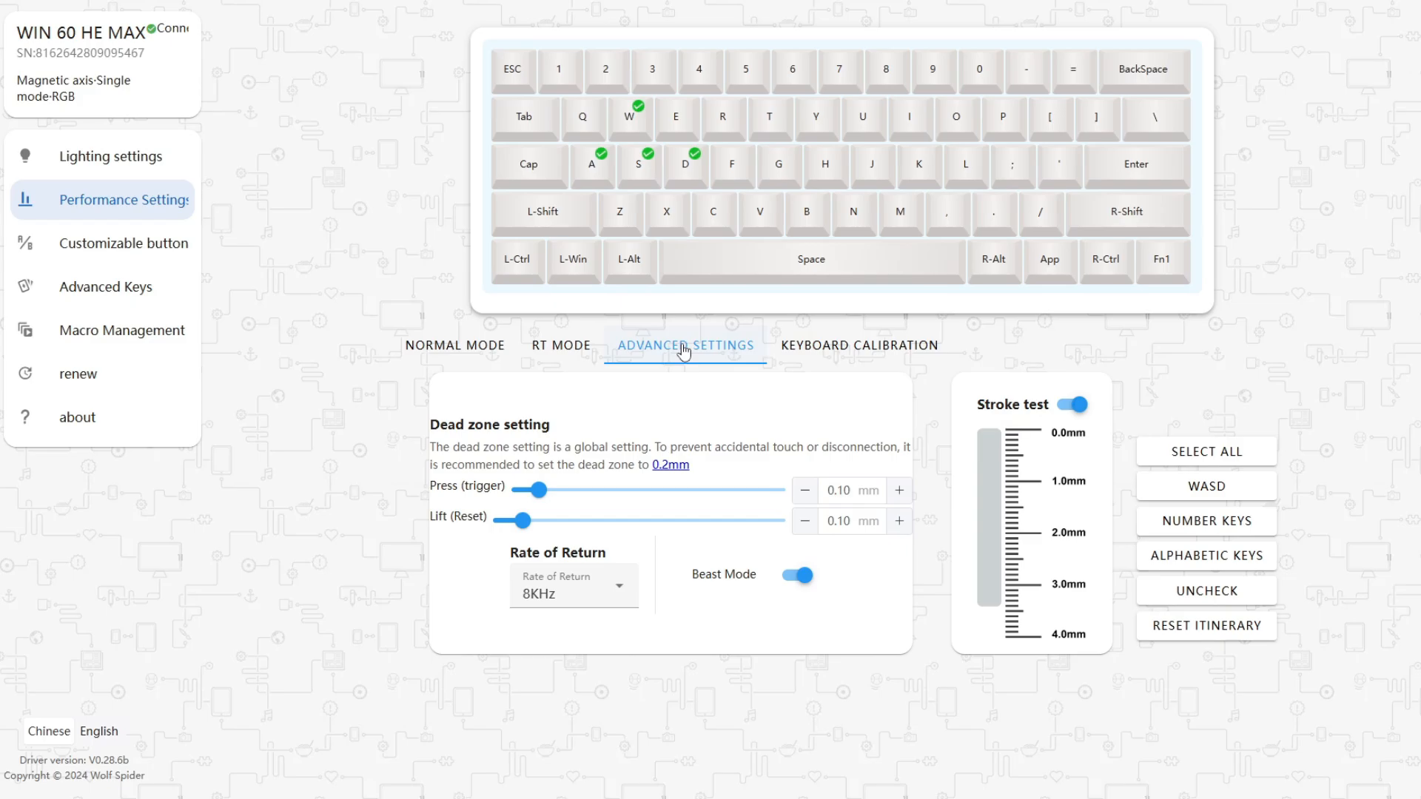
click(795, 576)
click(481, 351)
click(561, 346)
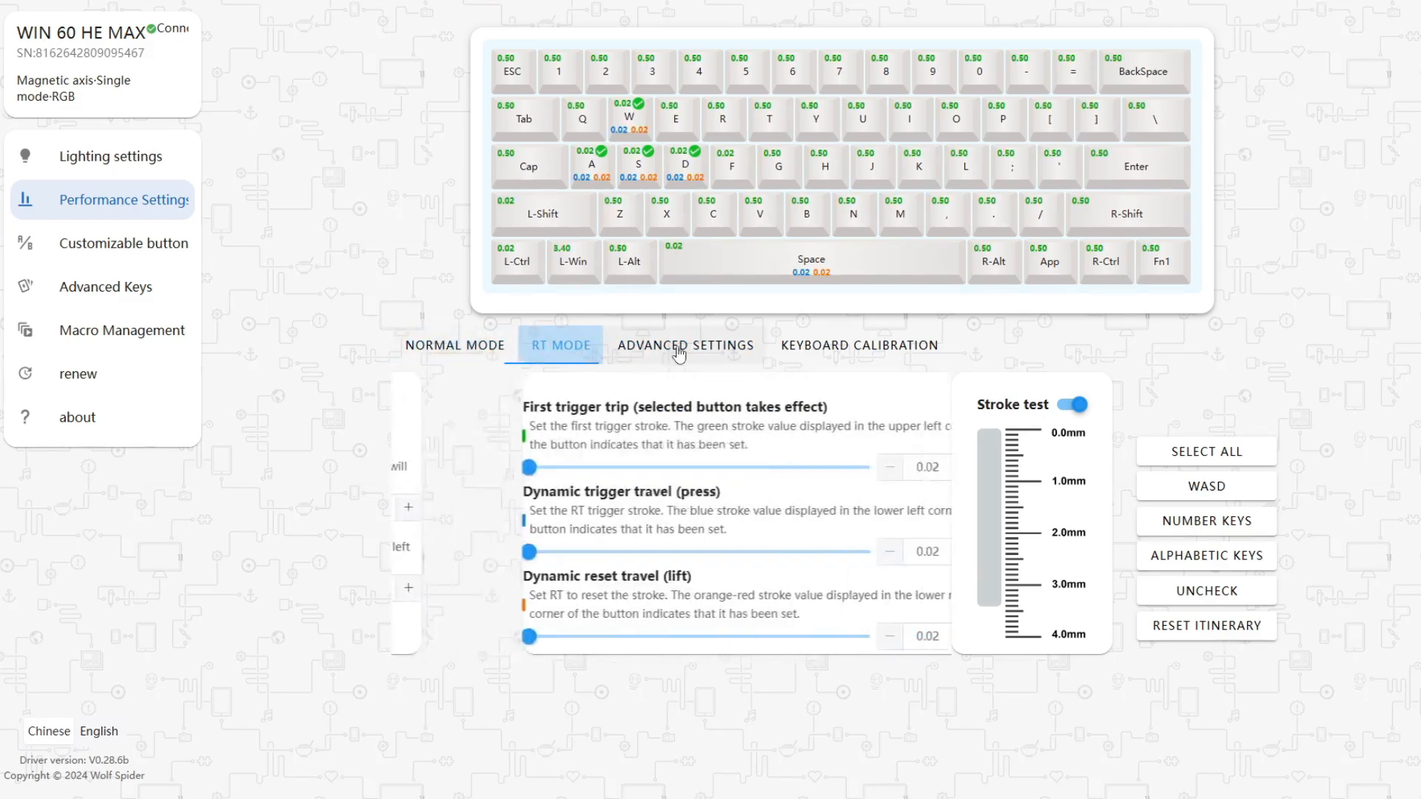
click(685, 346)
click(860, 346)
- Open the customizable button settings and choose the WIN key layout
click(143, 257)
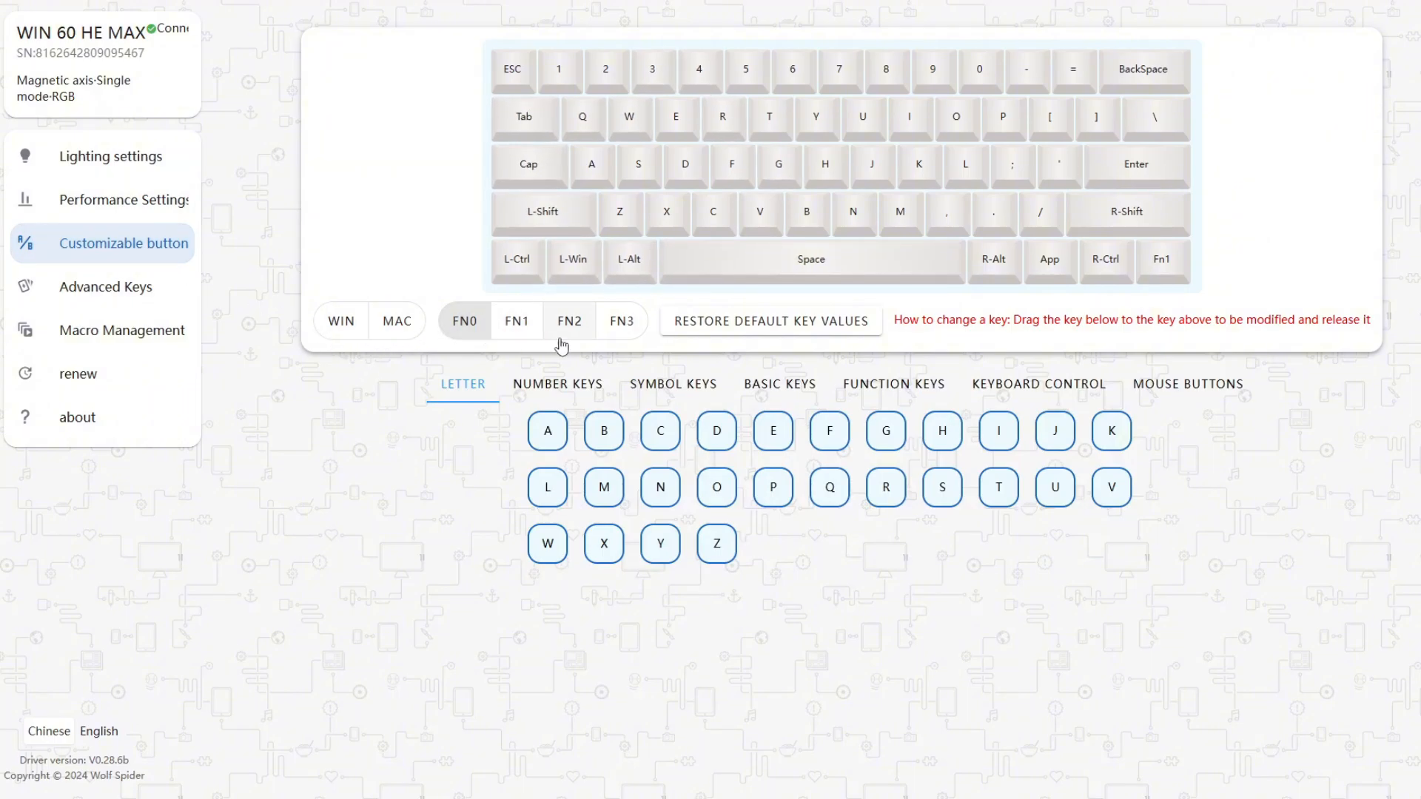
click(337, 322)
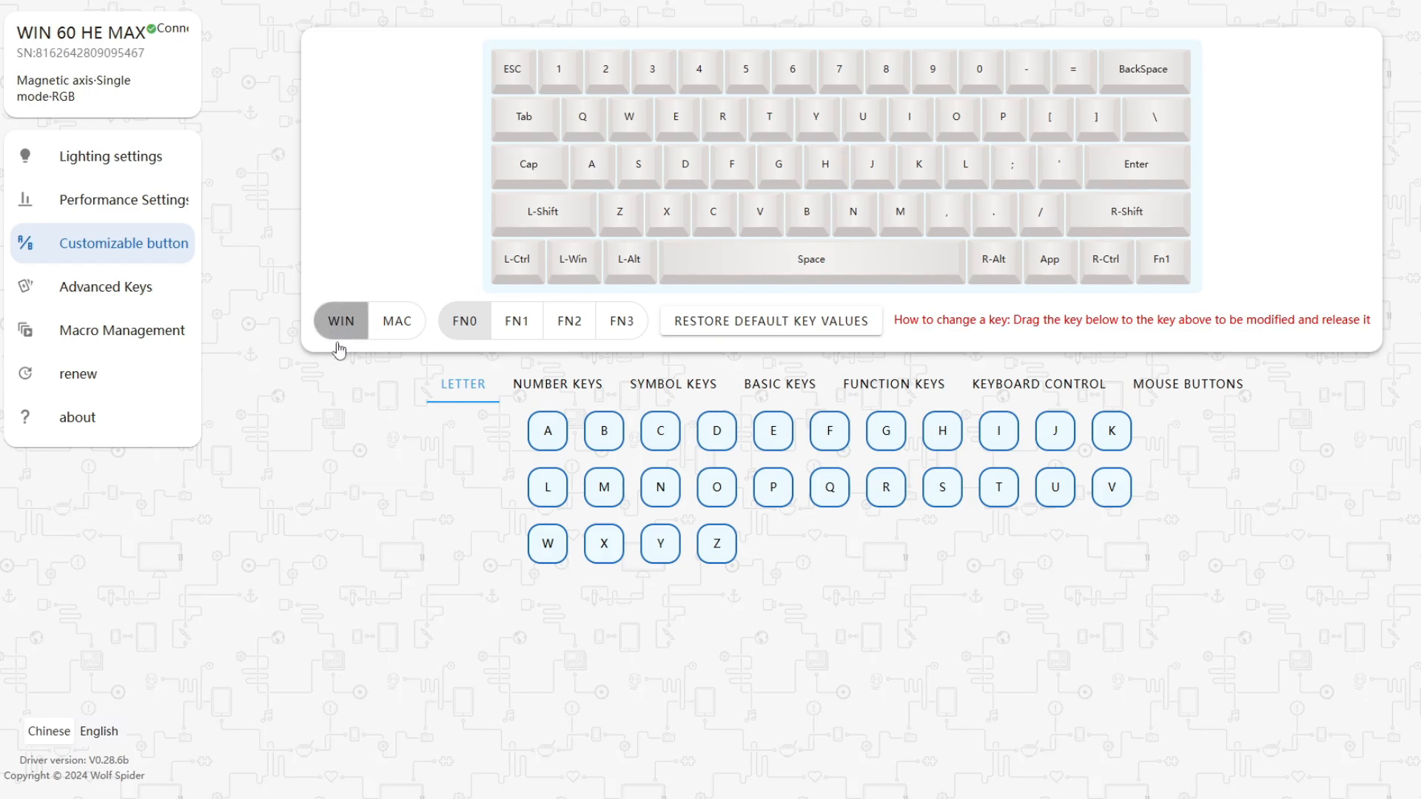
- On the FN0 layer, remap the A key to B and assign A back to it
click(475, 335)
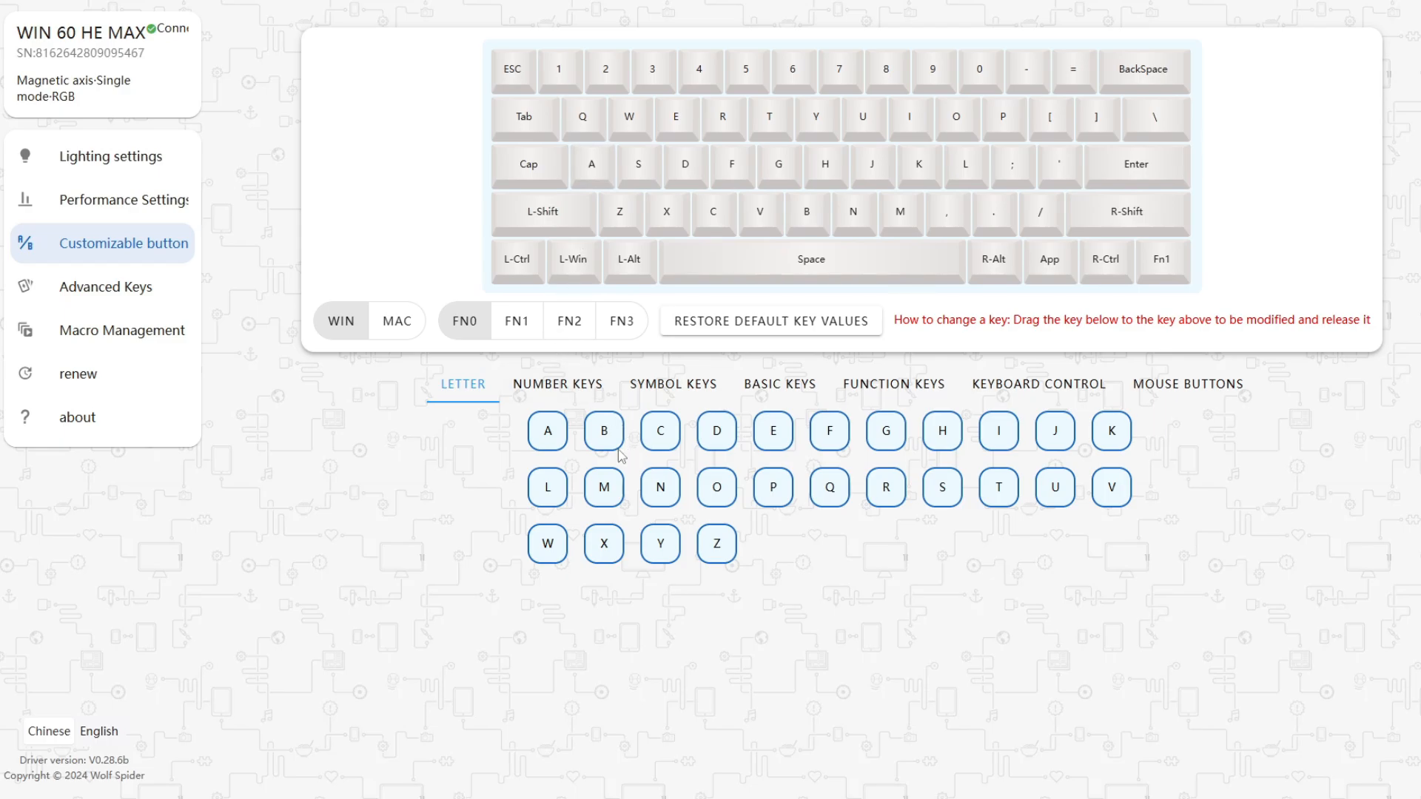
drag(606, 435, 593, 167)
drag(548, 431, 589, 169)
- Look through the key assignments of the FN1, FN2, FN3 and FN0 layers, ending on FN1
click(517, 322)
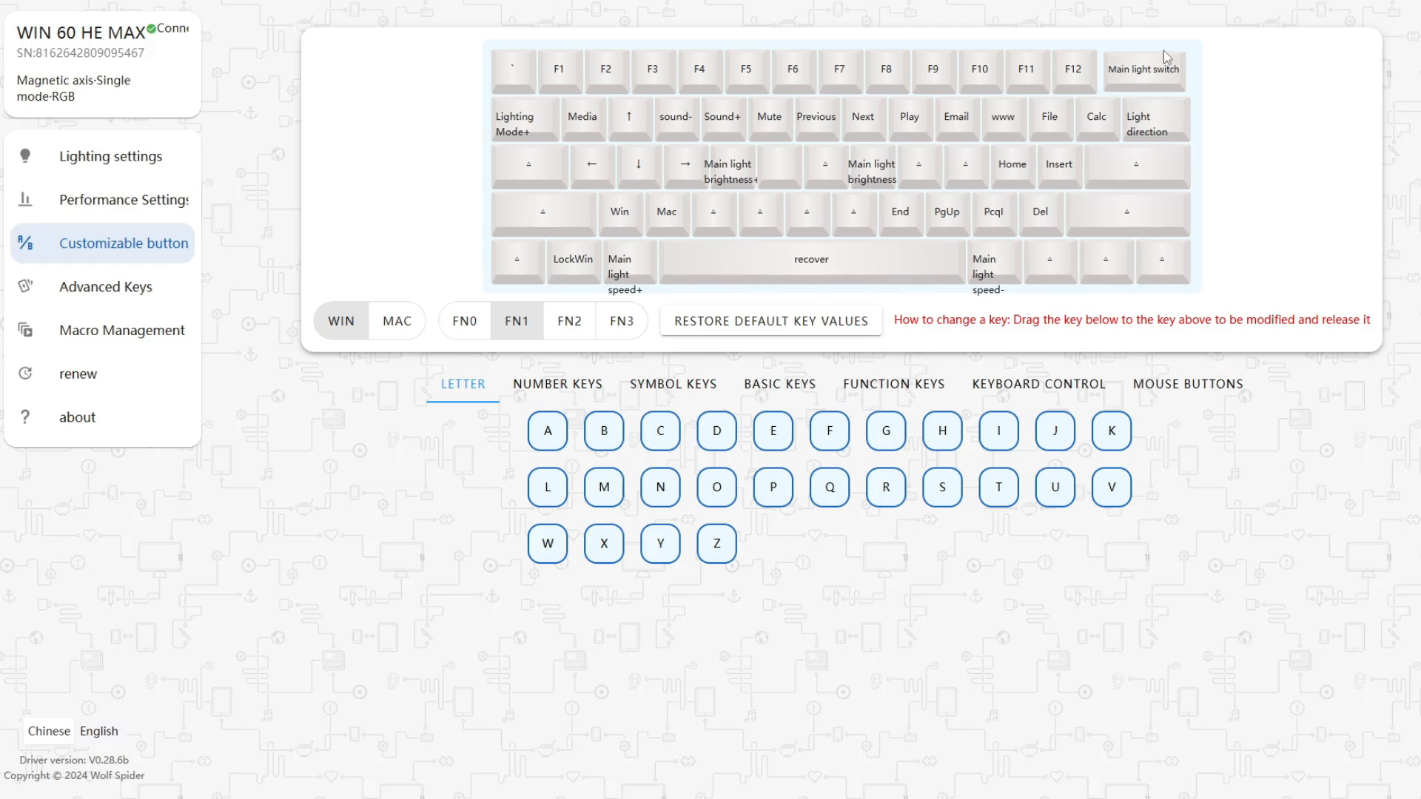
click(570, 321)
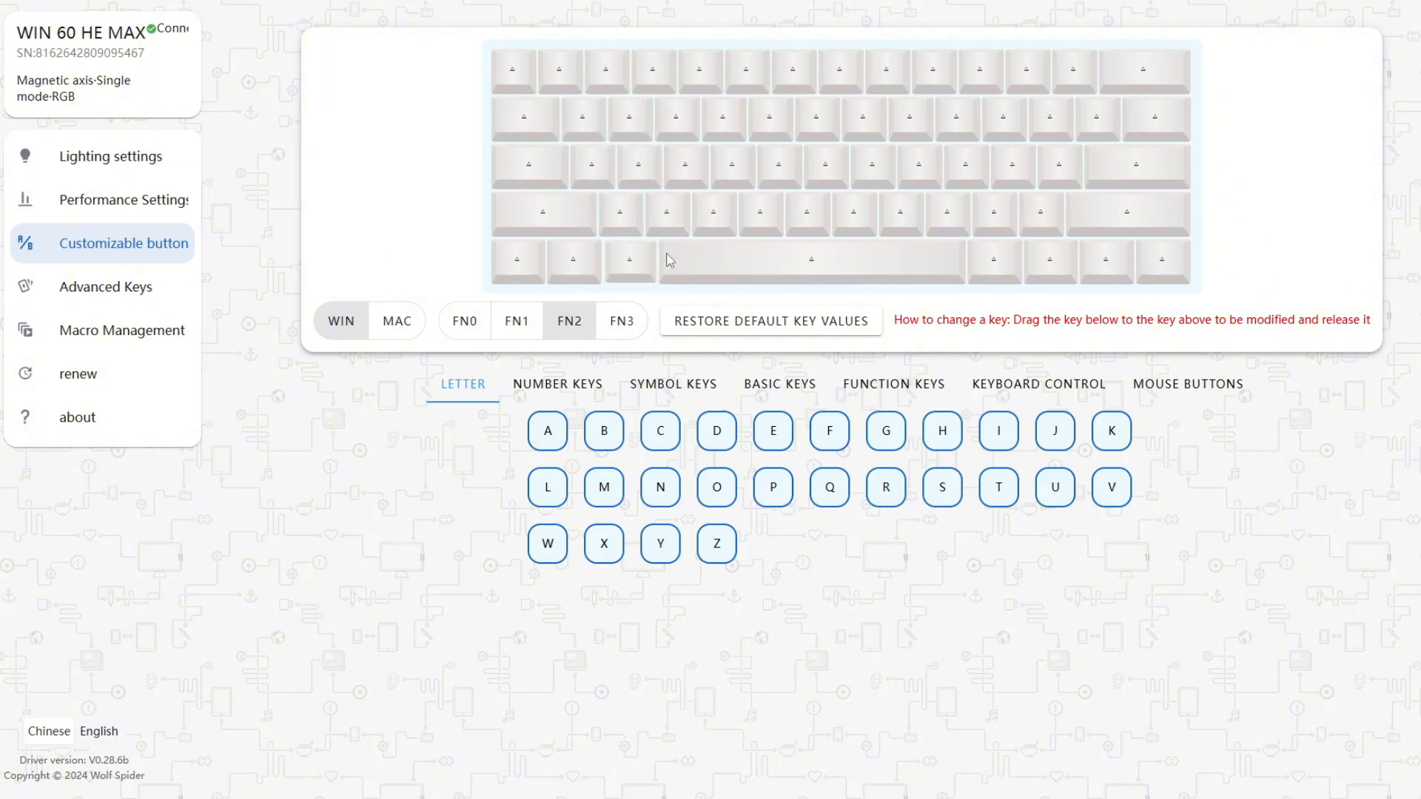
click(628, 321)
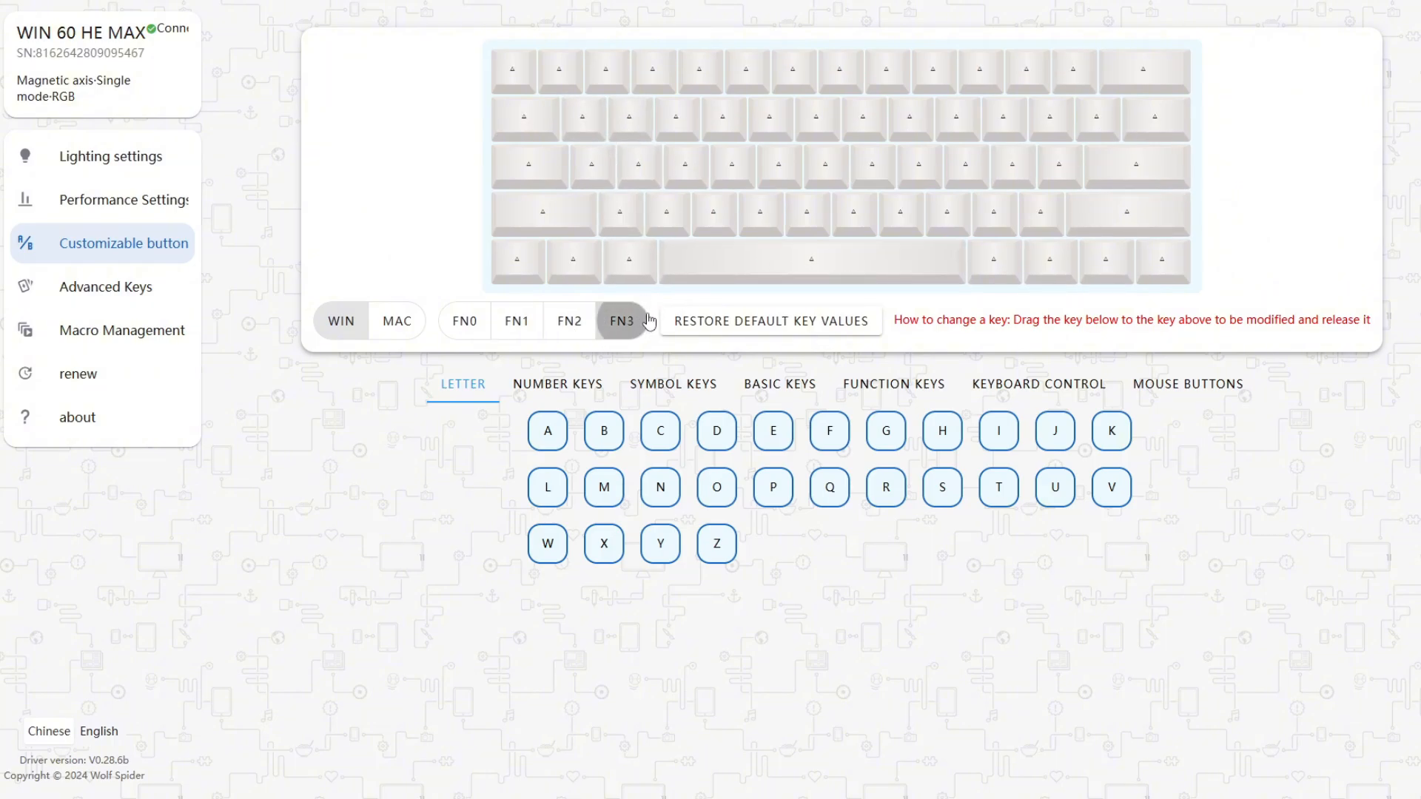
click(517, 324)
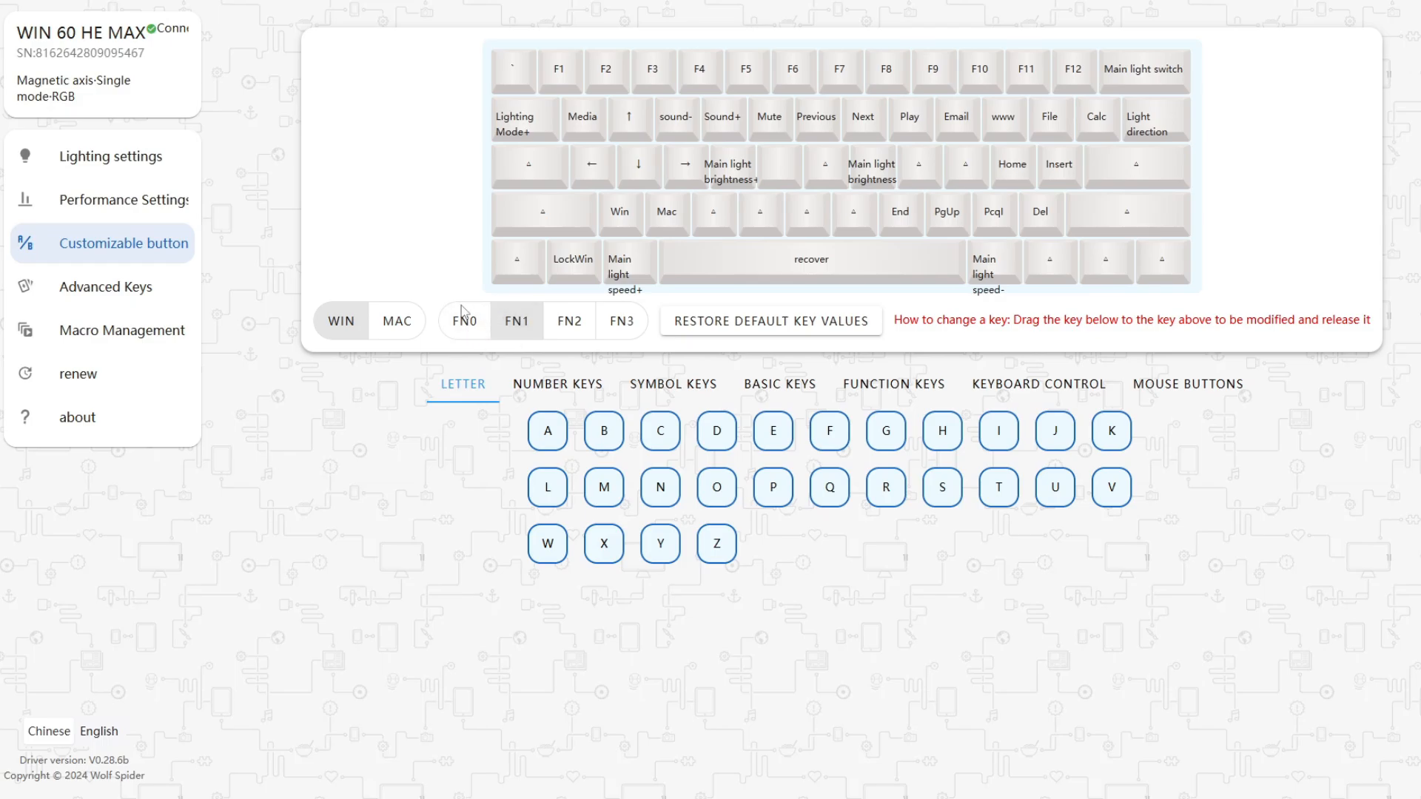
click(466, 325)
click(525, 333)
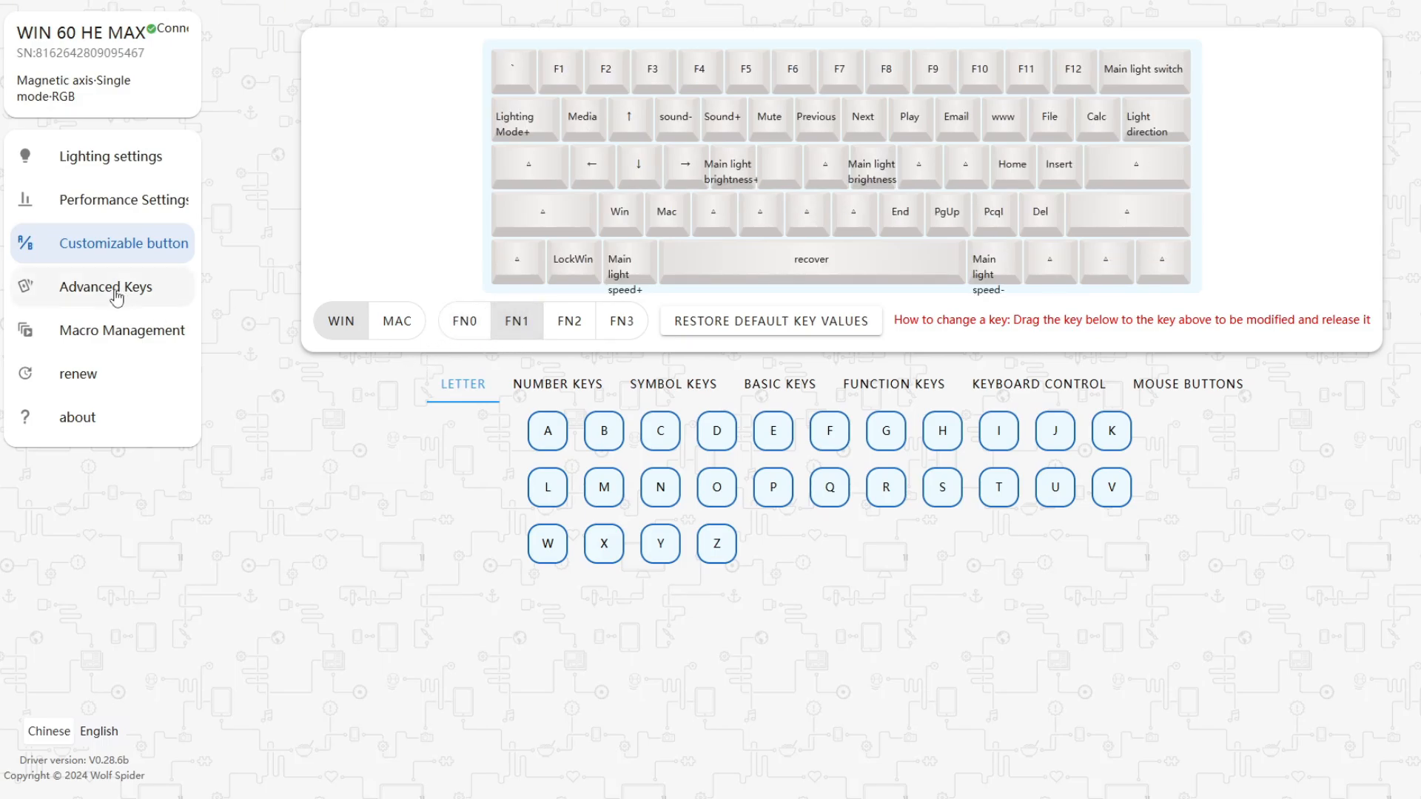
- Browse the assignable keys by category, from number and symbol keys through basic, function and keyboard control keys to mouse buttons
click(534, 390)
click(671, 390)
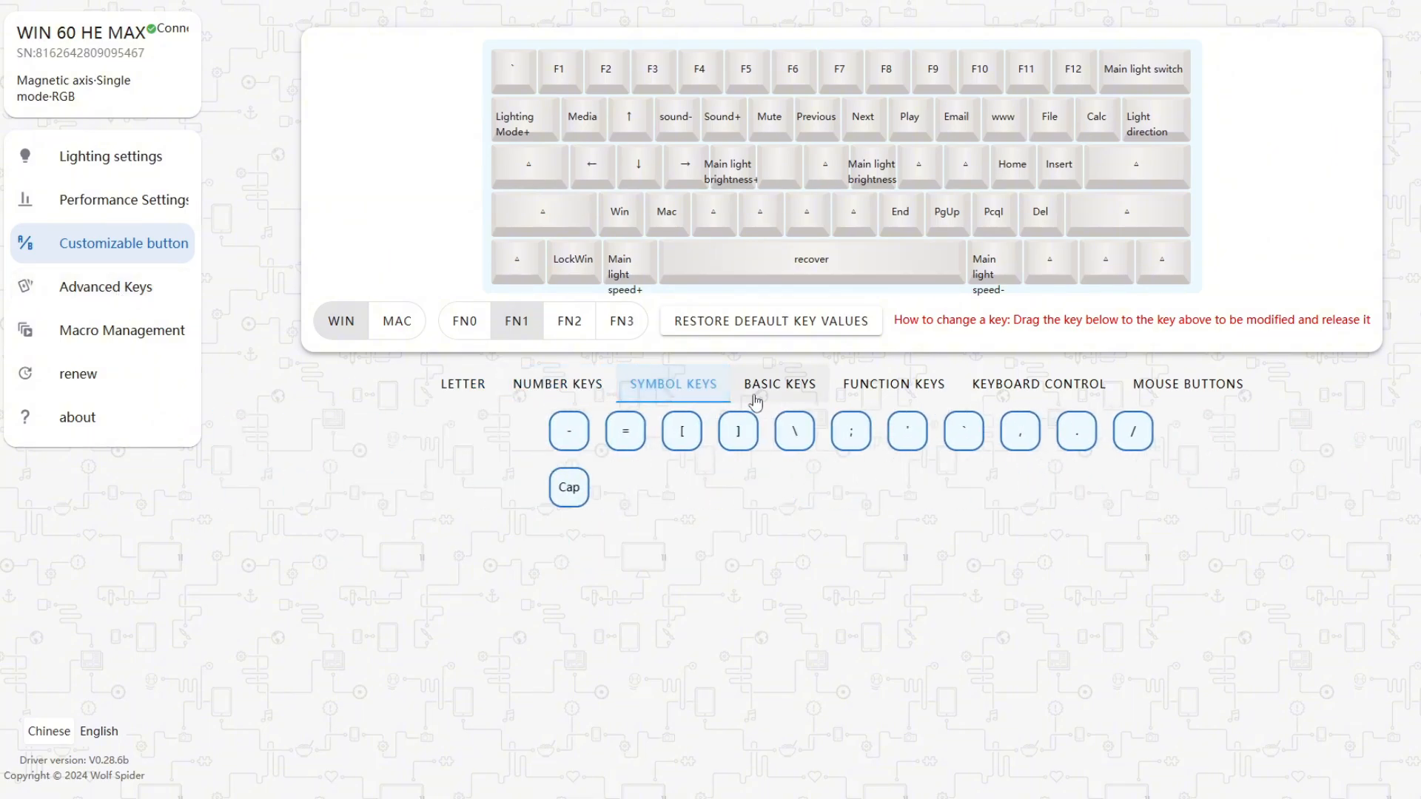
click(793, 392)
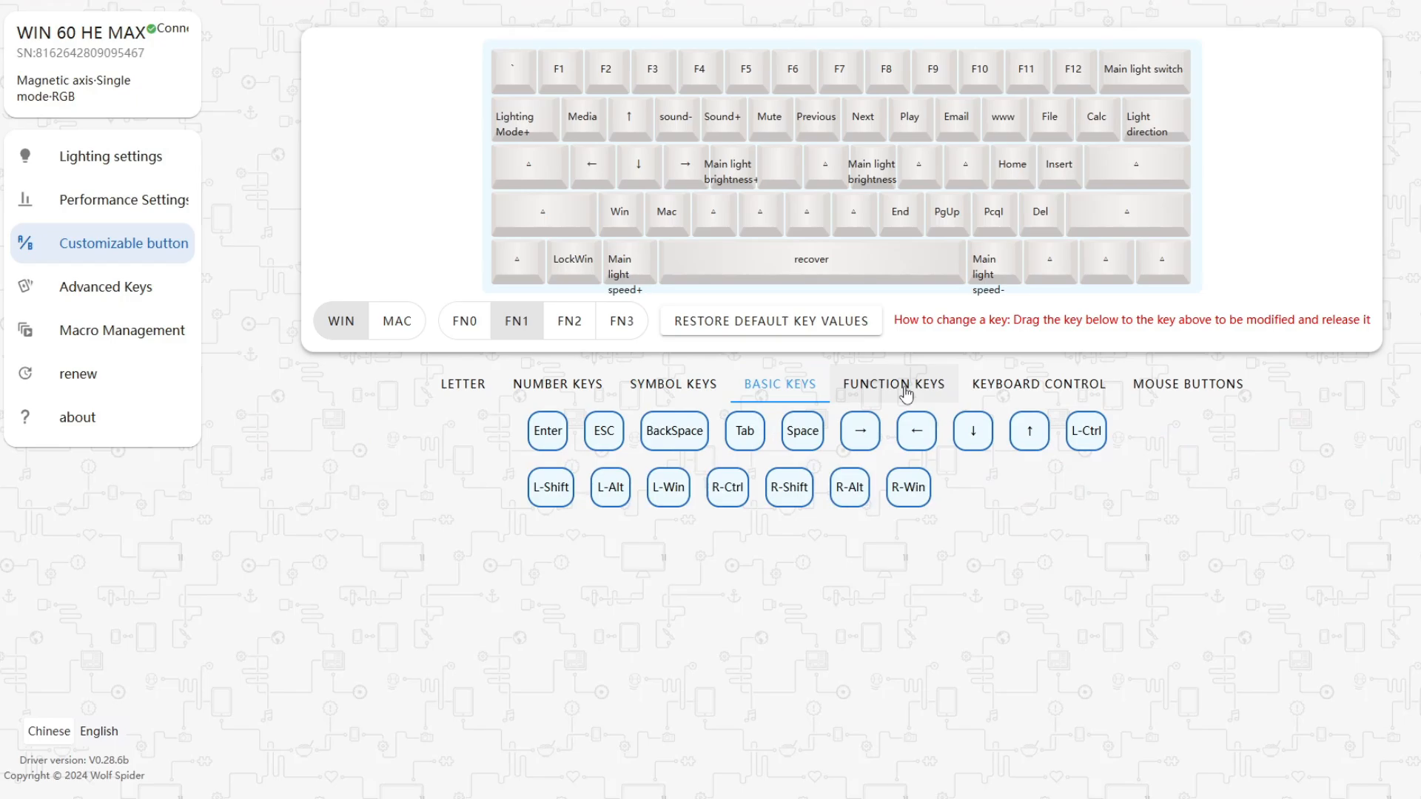
click(907, 393)
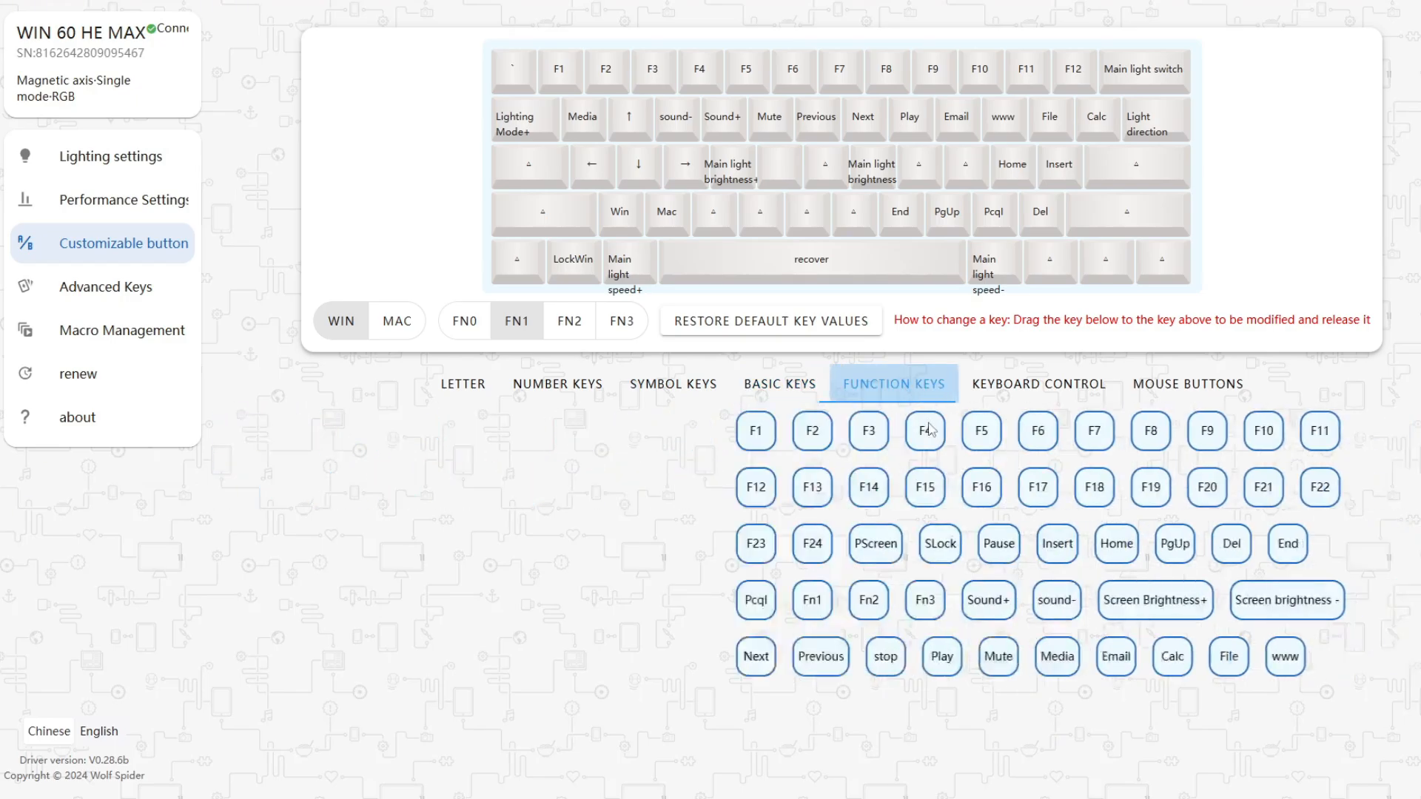
click(1014, 394)
click(1185, 398)
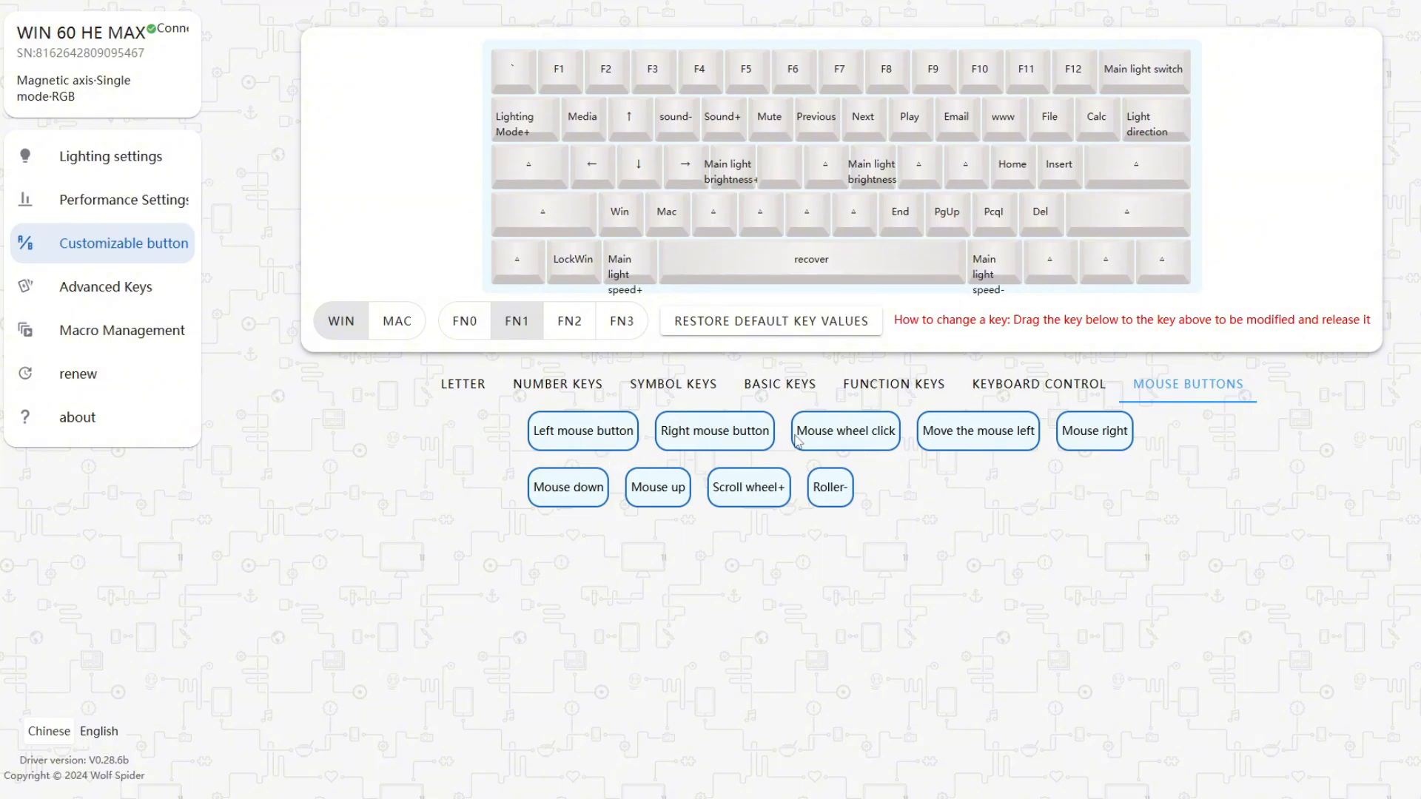
- In Advanced Keys, edit the A key's SOCD binding to pair it with D and save it
click(118, 300)
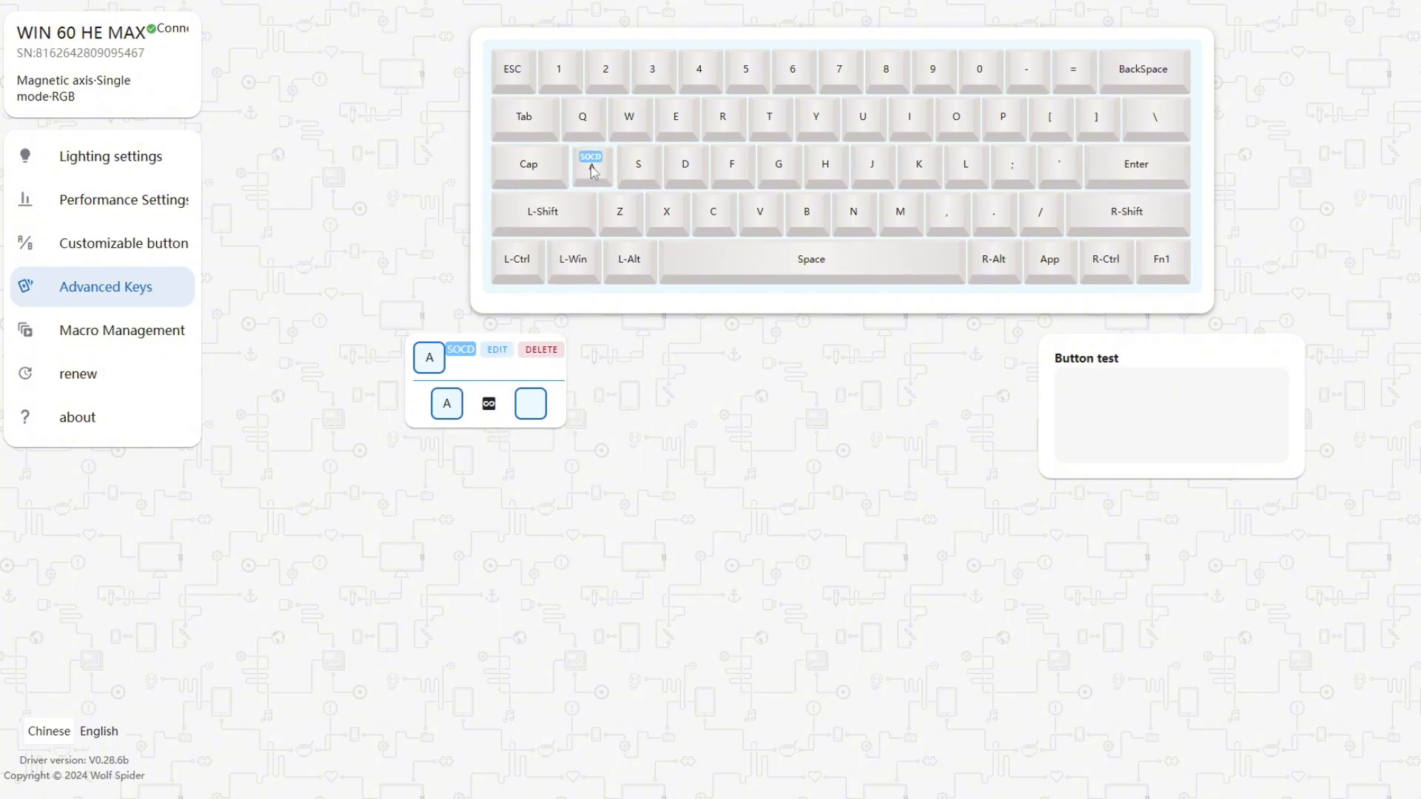
click(498, 351)
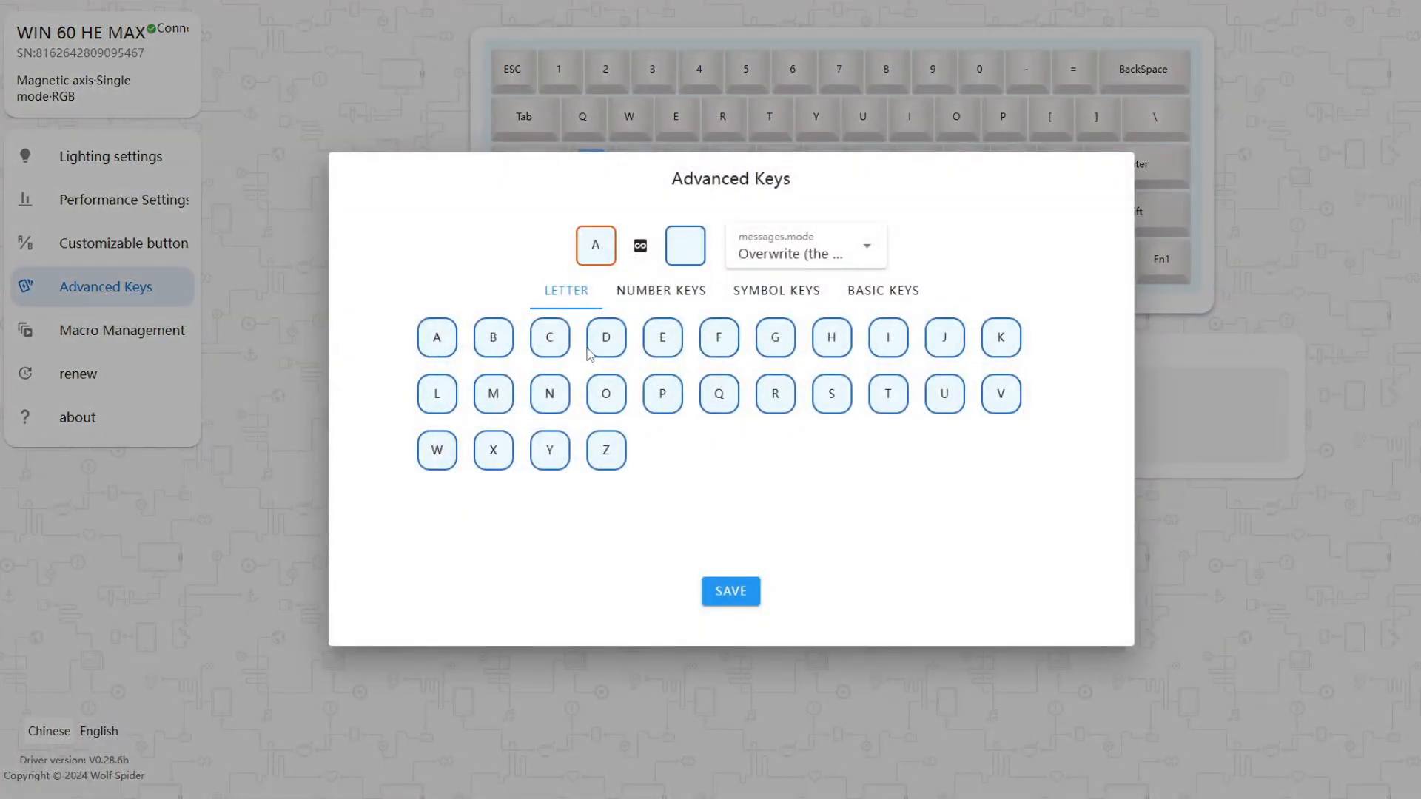
drag(609, 339, 693, 254)
click(749, 588)
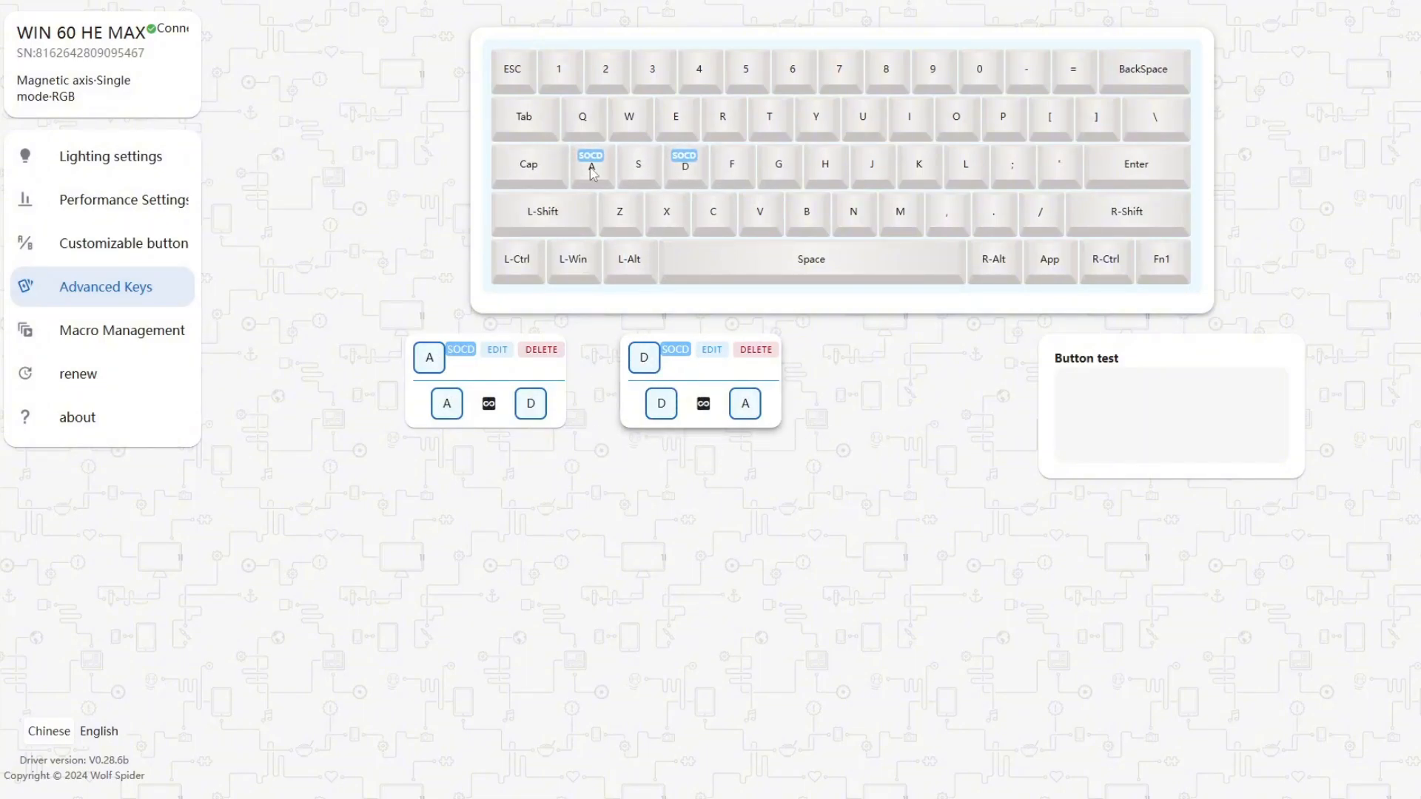
- Reopen the A key's SOCD binding, review the available priority modes and save with the Overwrite mode kept
click(497, 350)
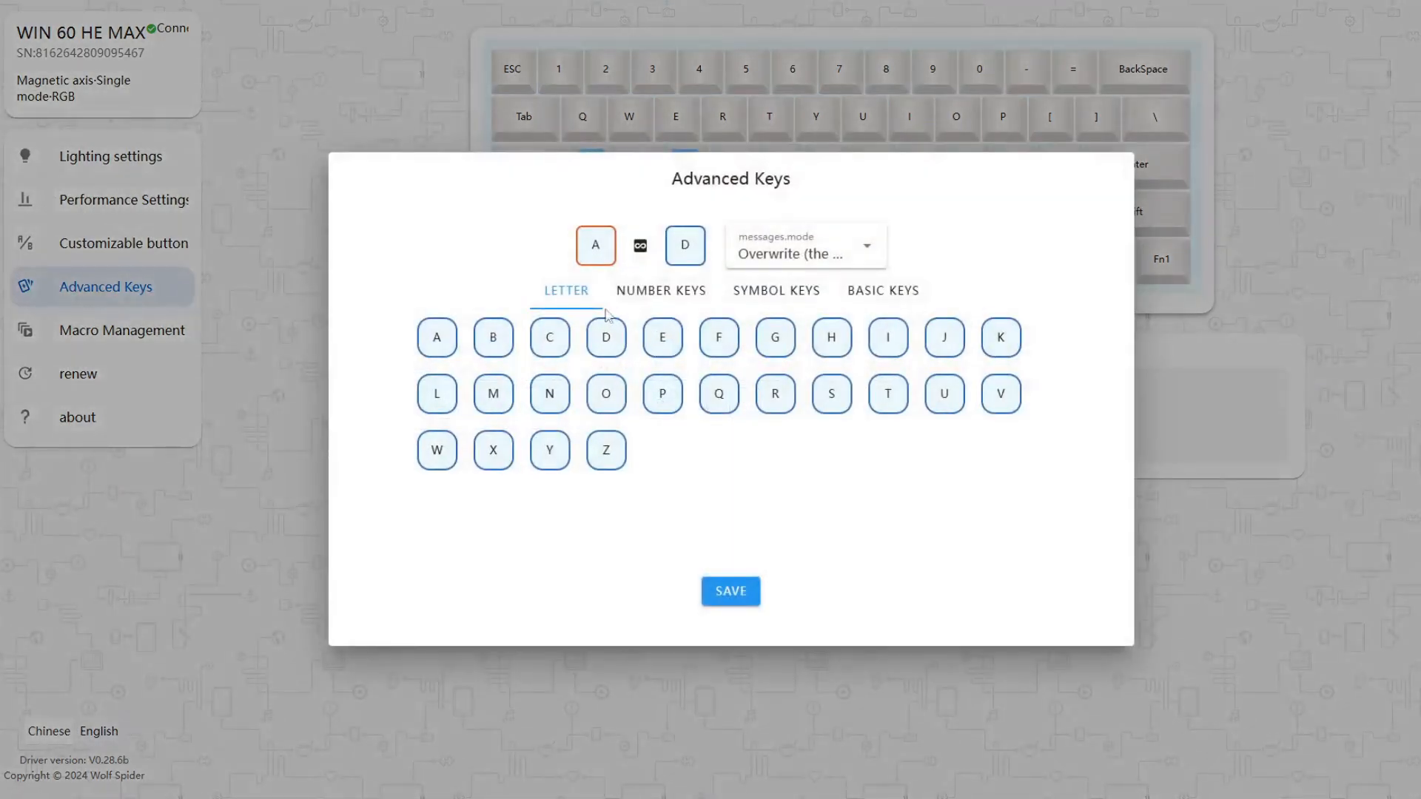
click(766, 254)
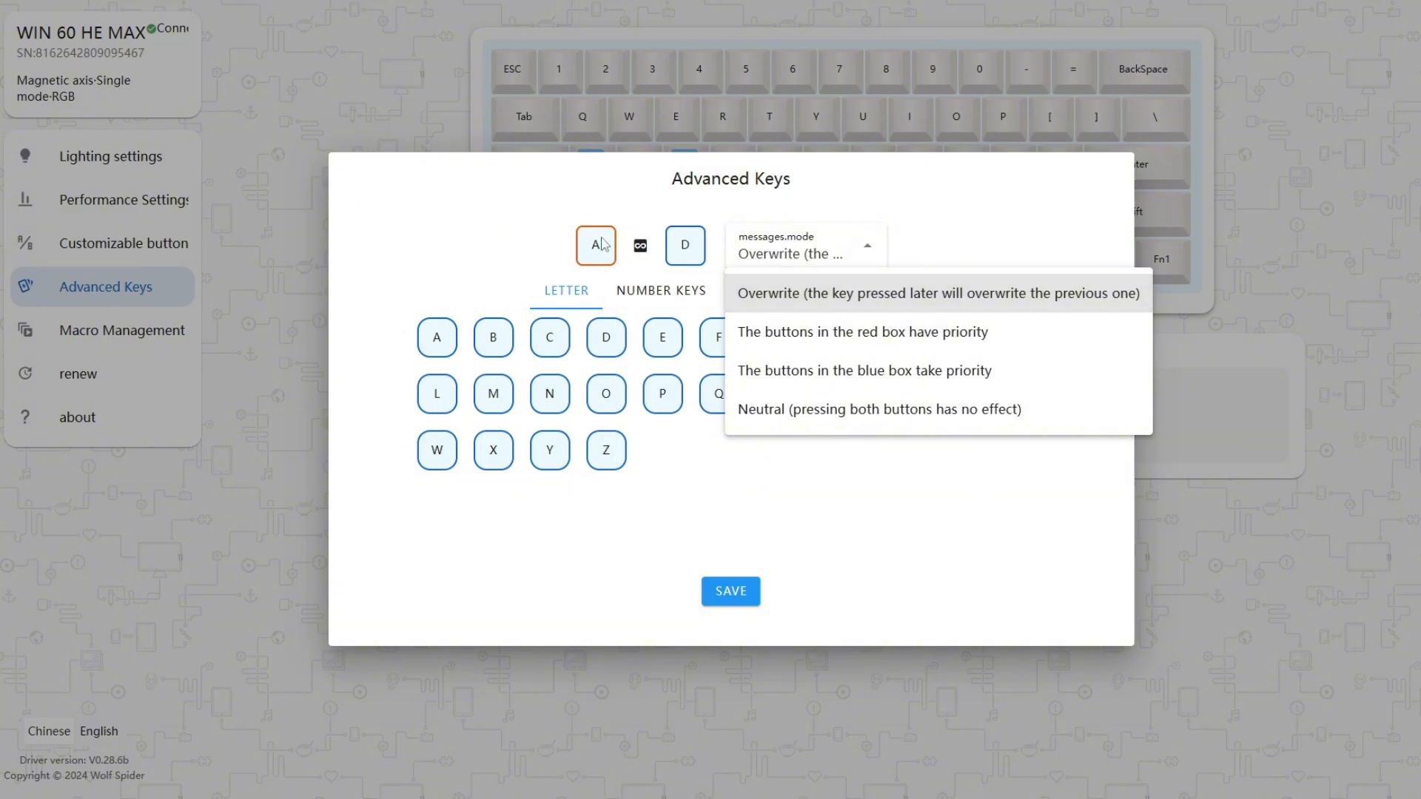
click(746, 595)
click(746, 595)
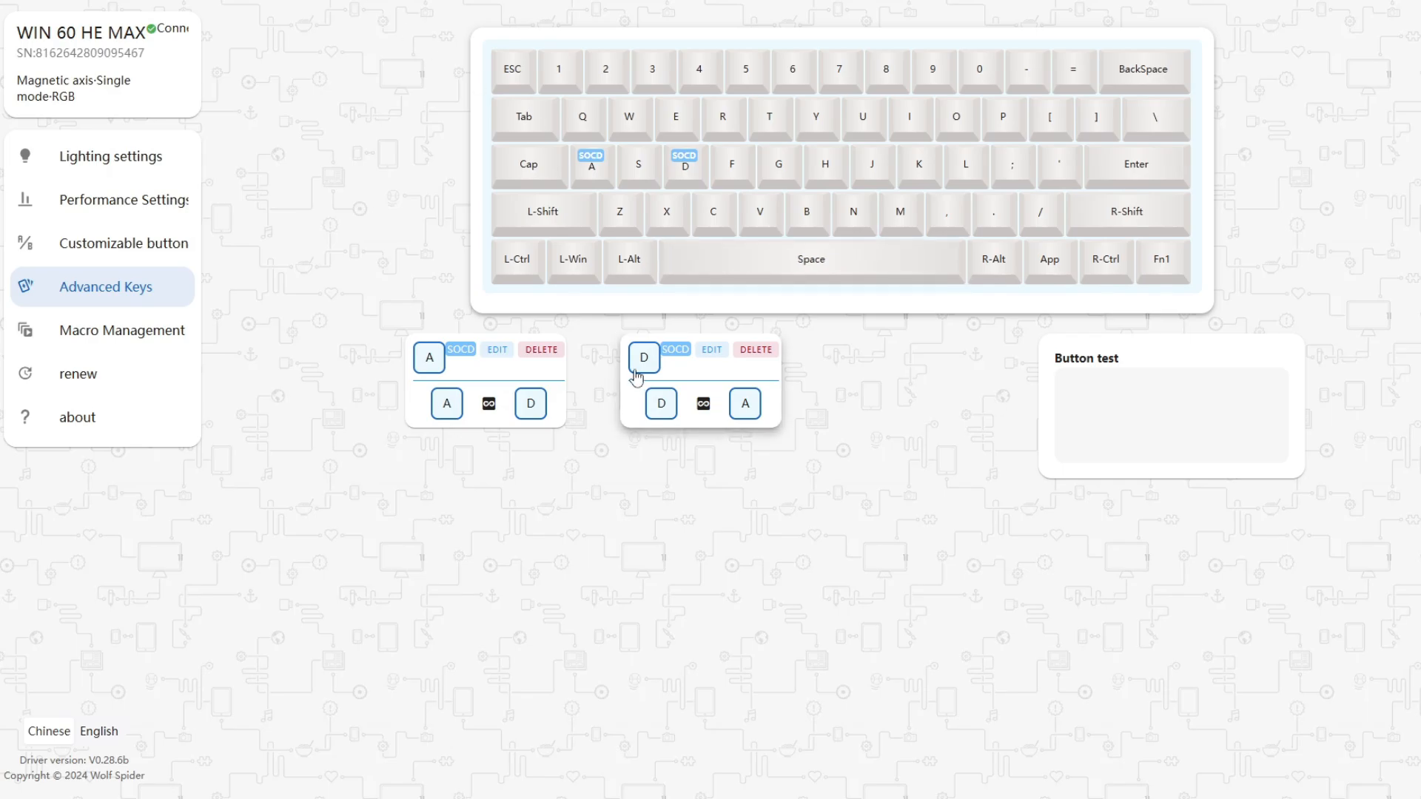
- Look over the advanced key types offered for binding a key, and close the selection without choosing one
click(585, 121)
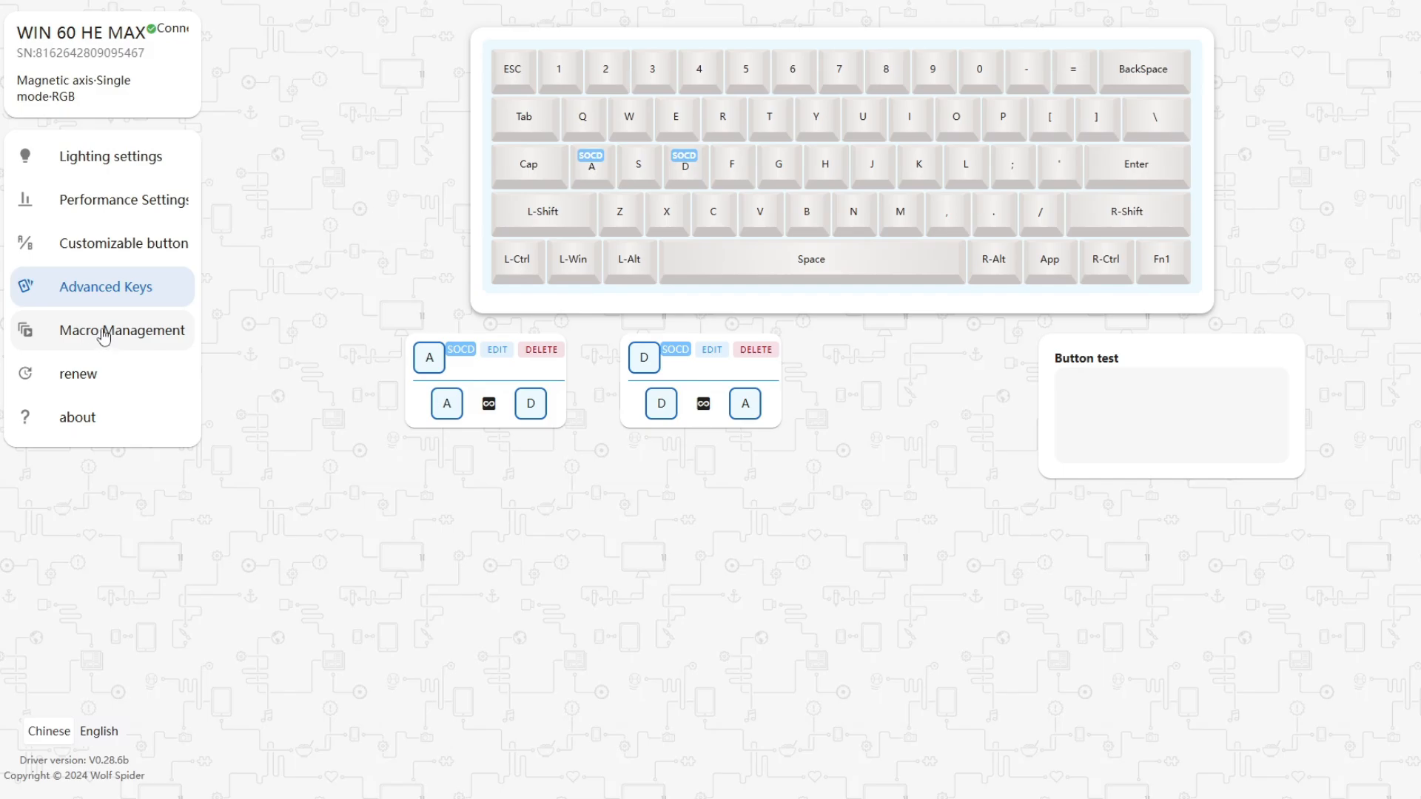
click(495, 352)
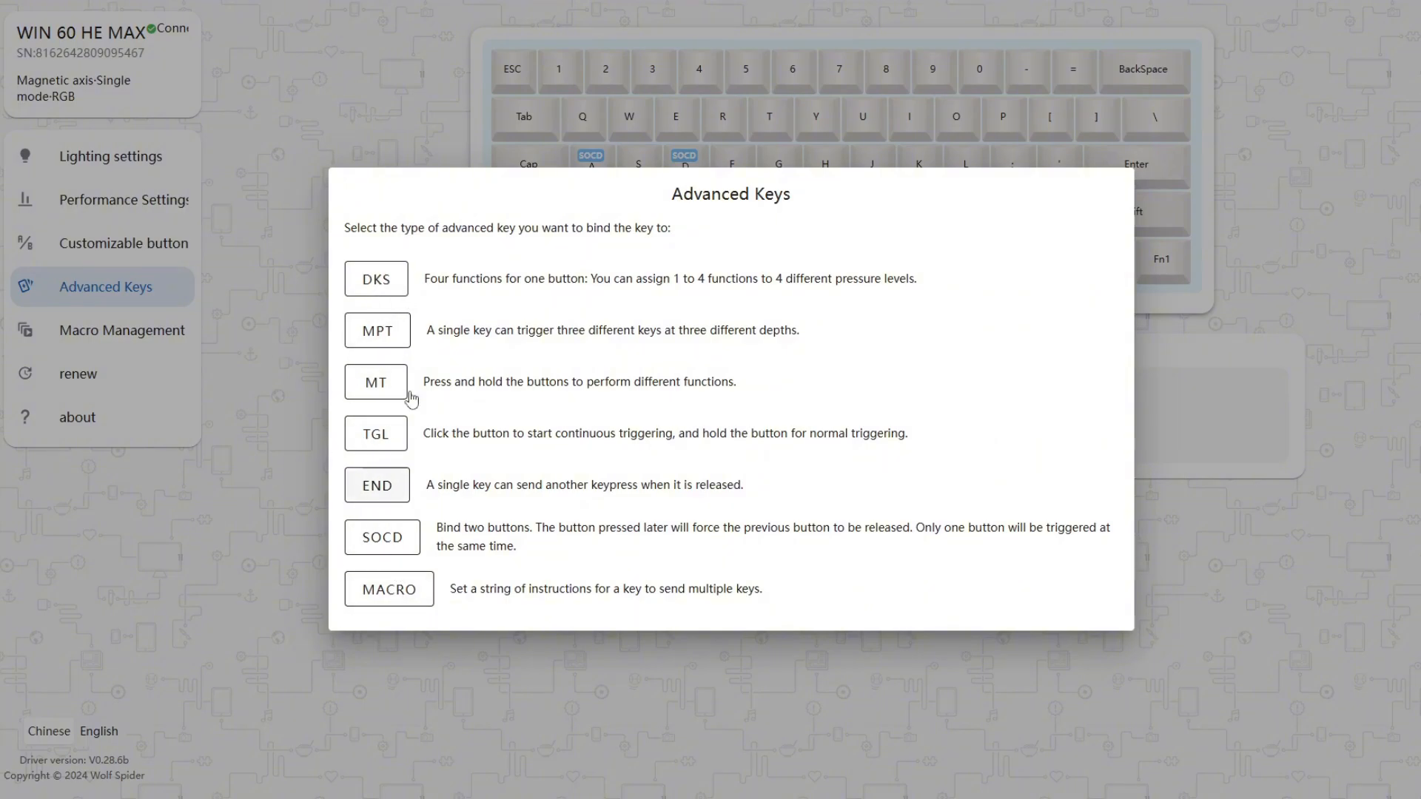
click(230, 502)
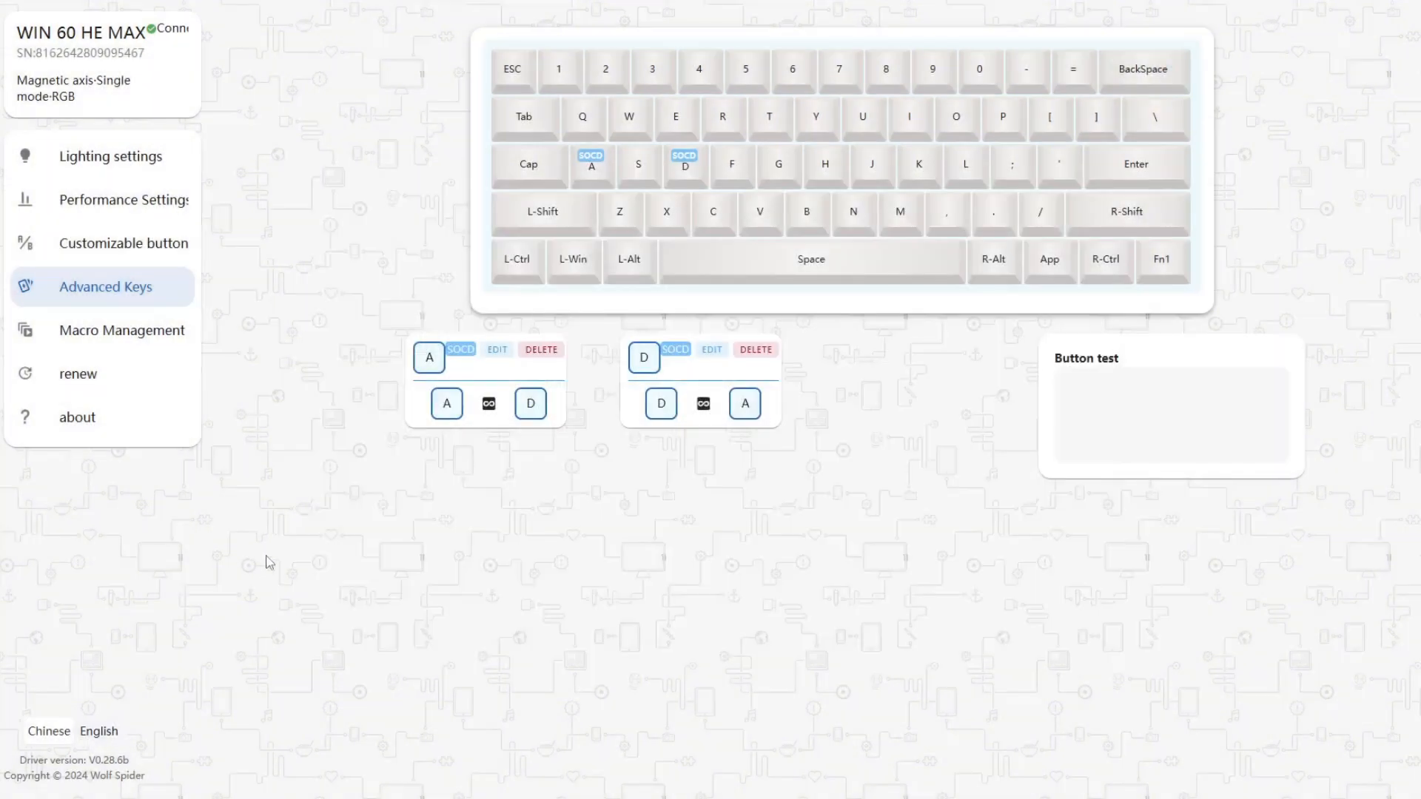
- In Macro Management, start recording a new macro named "a"
click(111, 337)
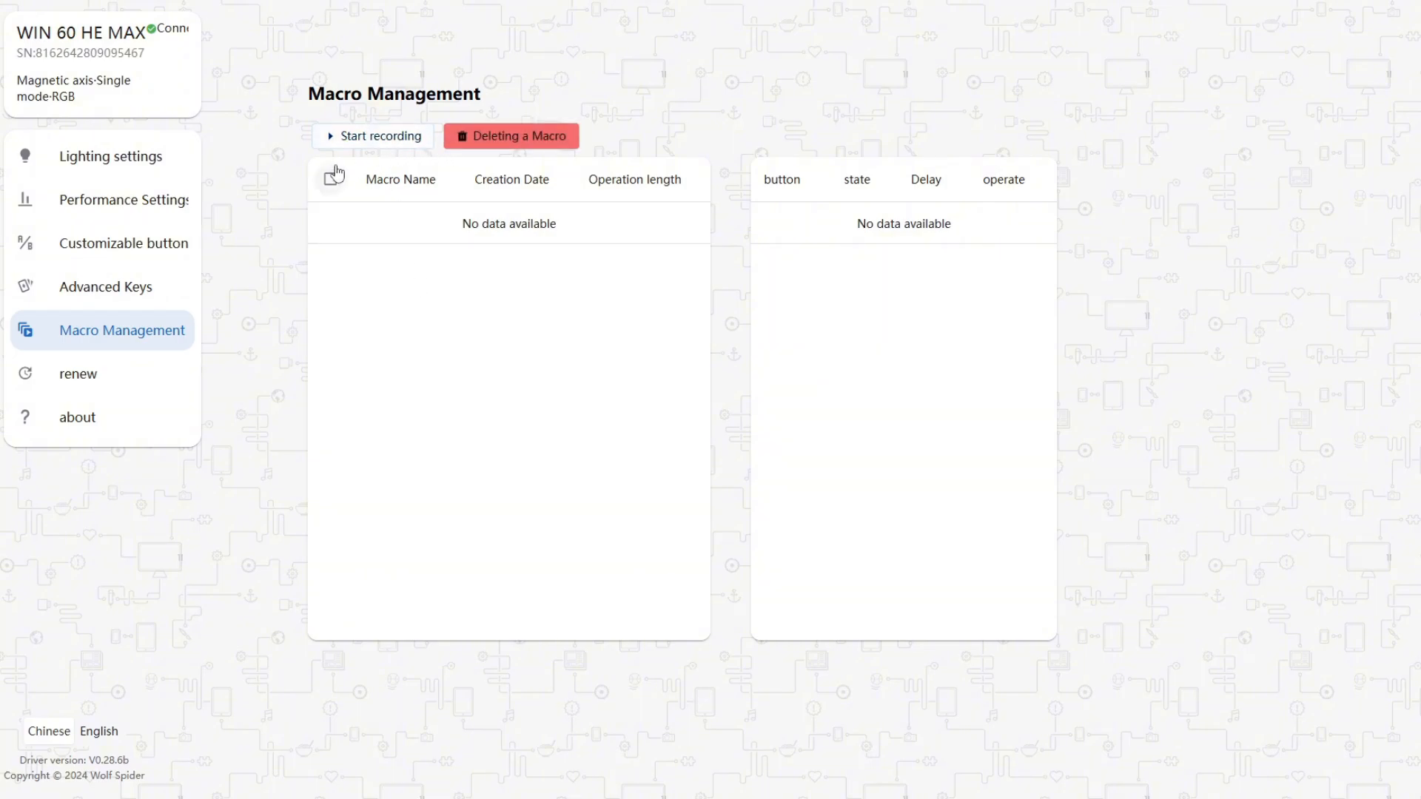
click(404, 142)
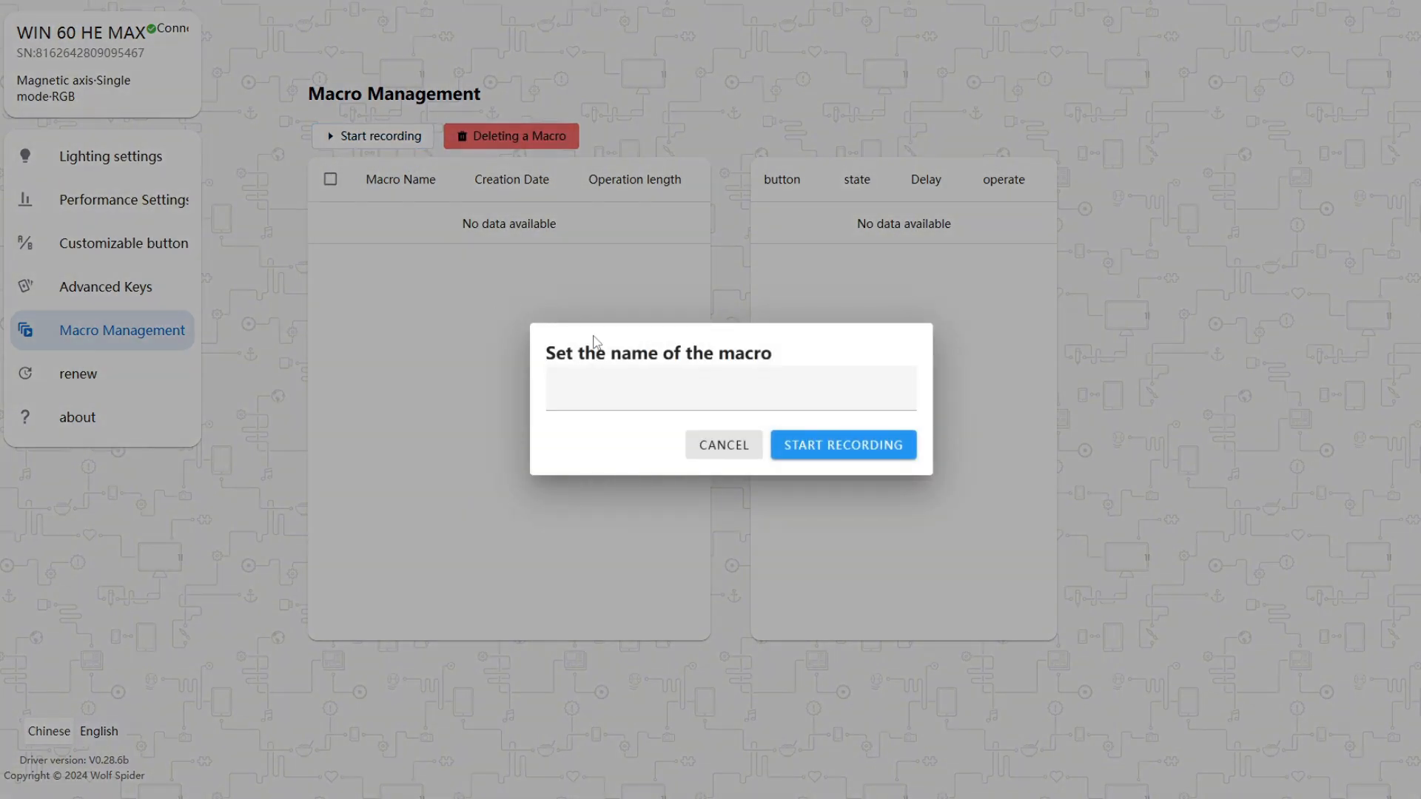
click(748, 396)
text(a)
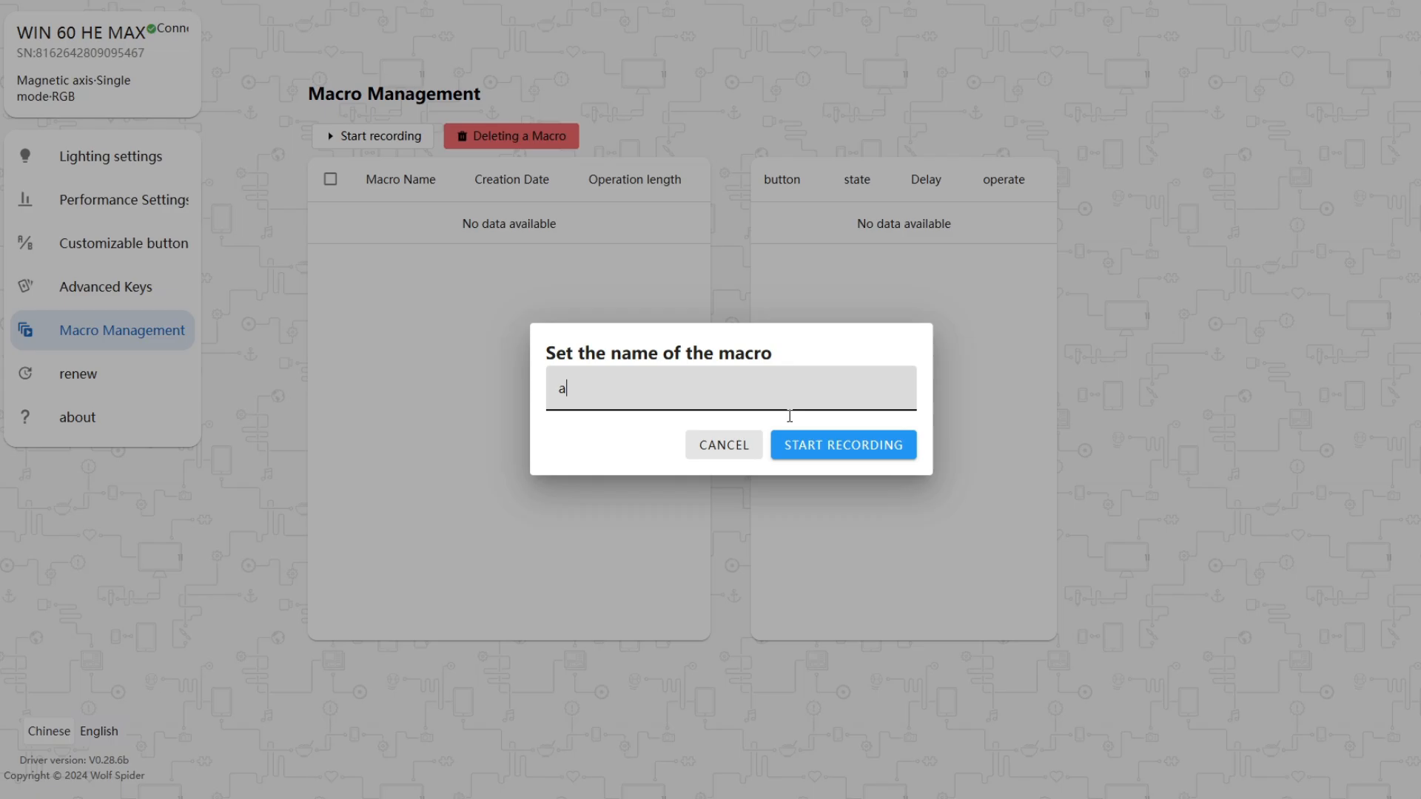
click(815, 446)
- Record repeated A keystrokes, repeated D keystrokes and a run of Q, W and E in the macro, and save the recording
key(a)
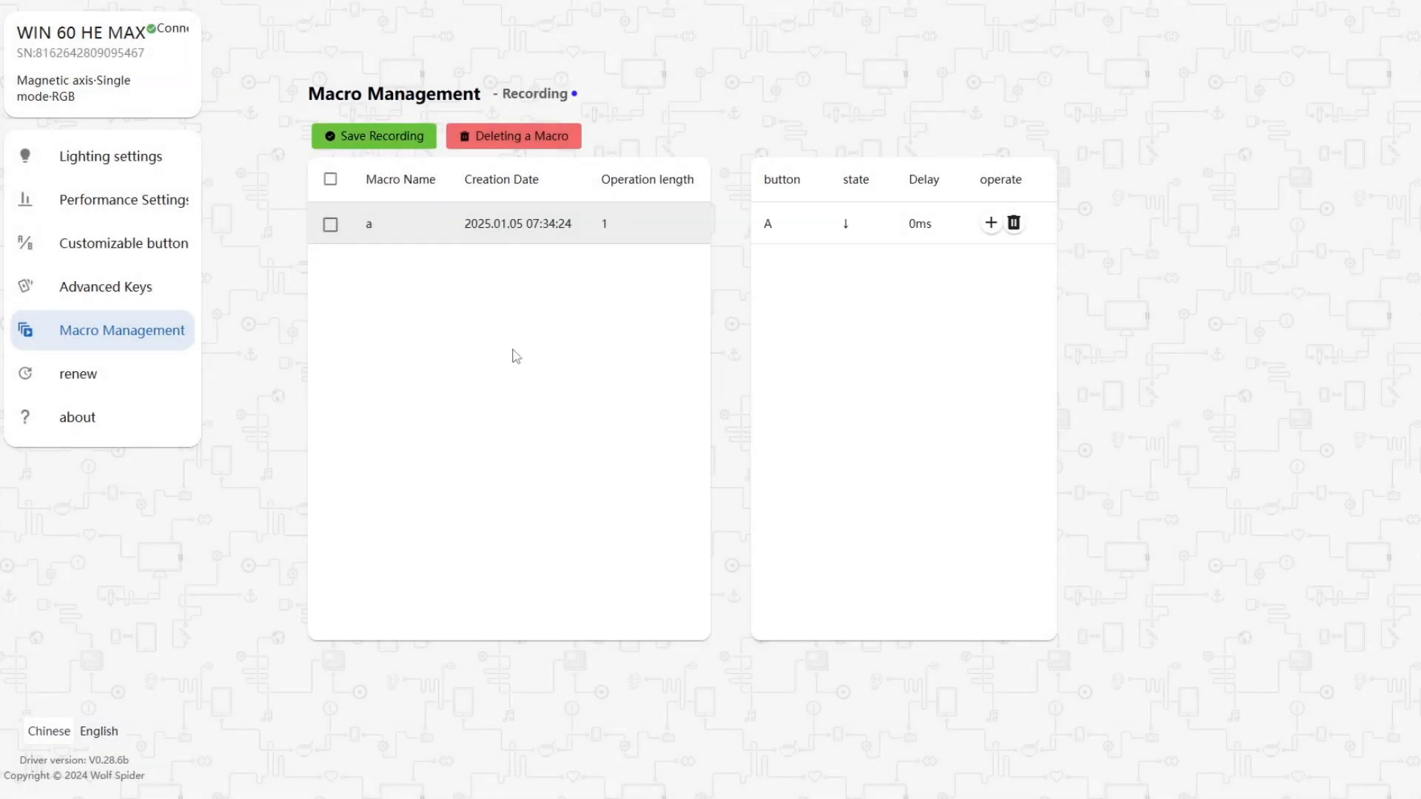
key(a)
key(a)
key(a)
key(a)
key(a)
key(a)
key(a)
key(a)
key(a)
key(a)
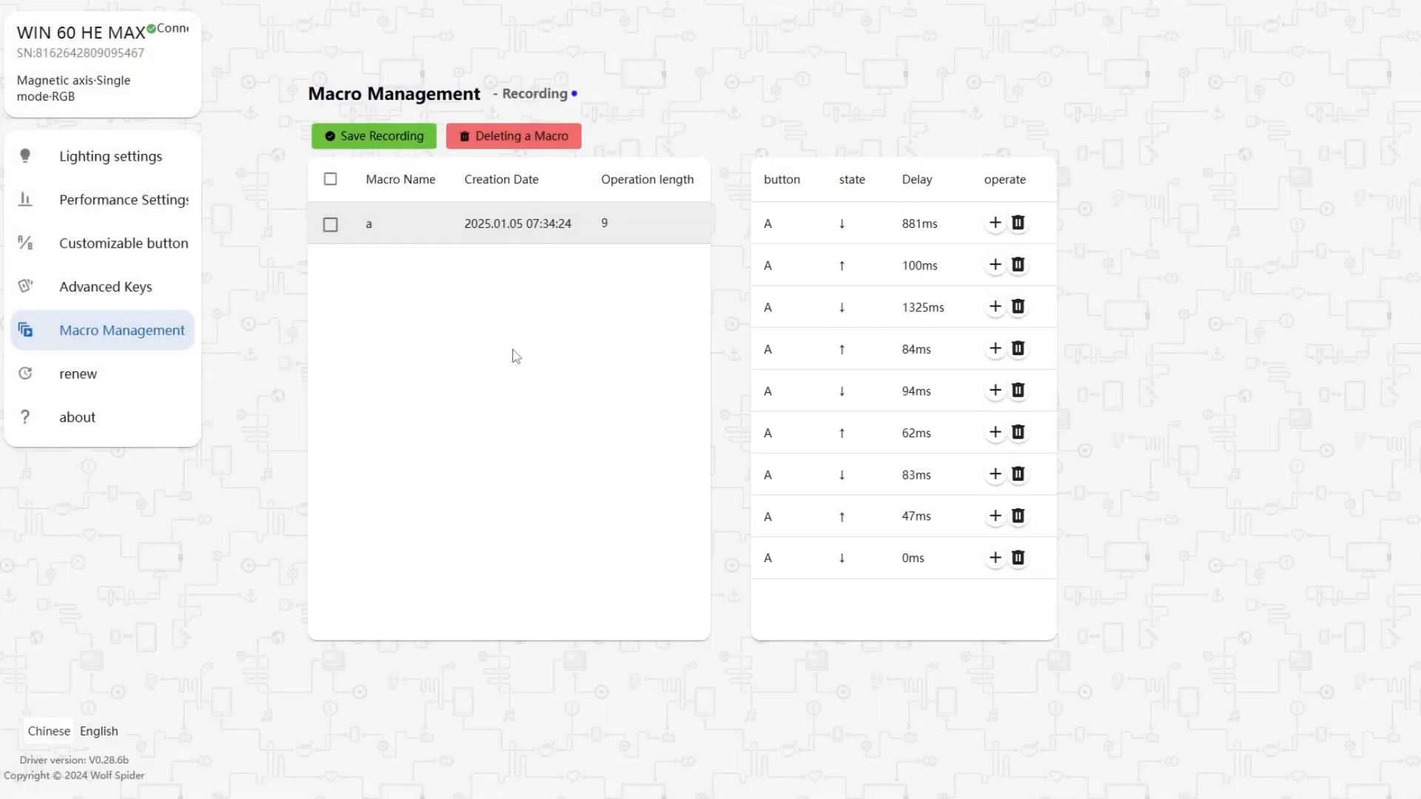
key(d)
key(d)
key(d)
key(d)
key(d)
key(d)
key(d)
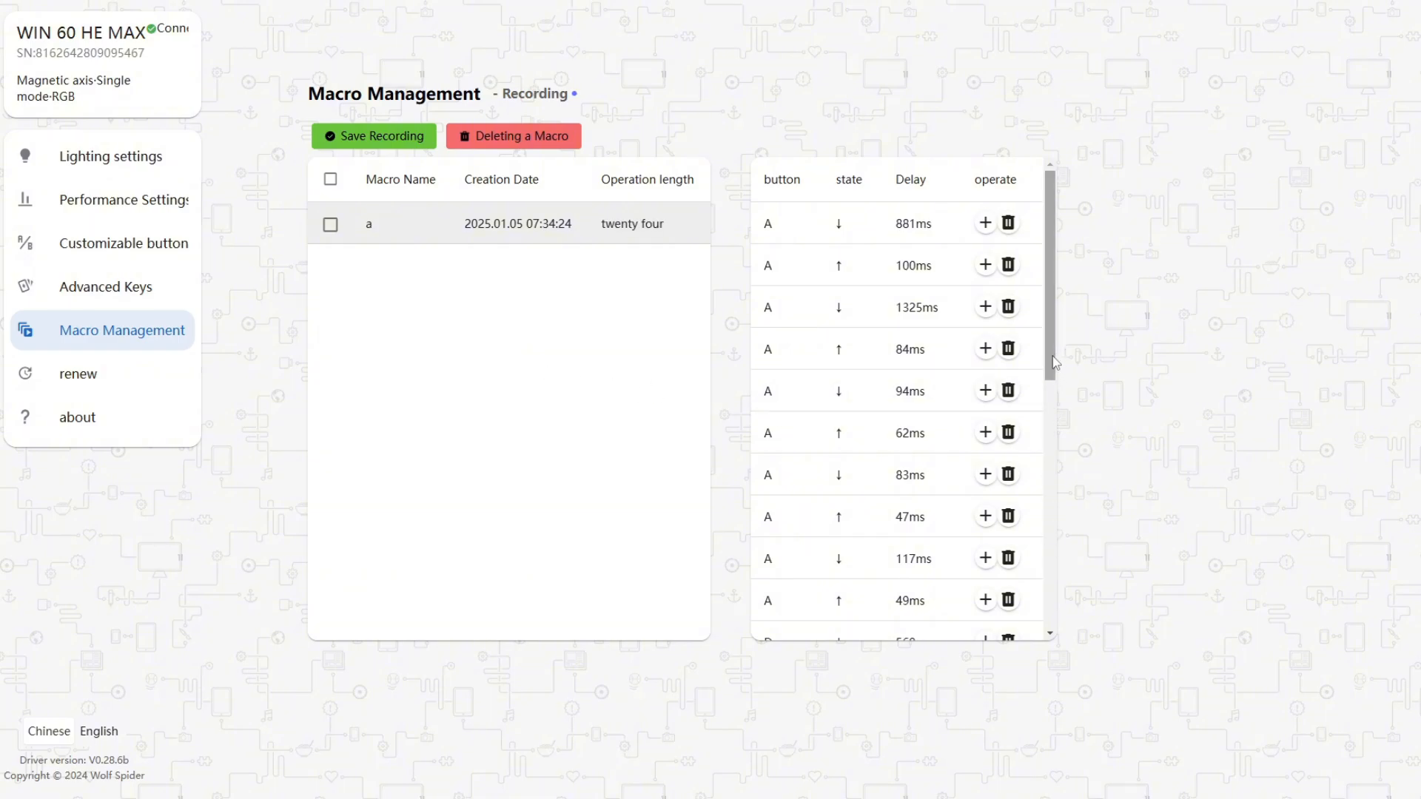
key(q)
key(w)
key(e)
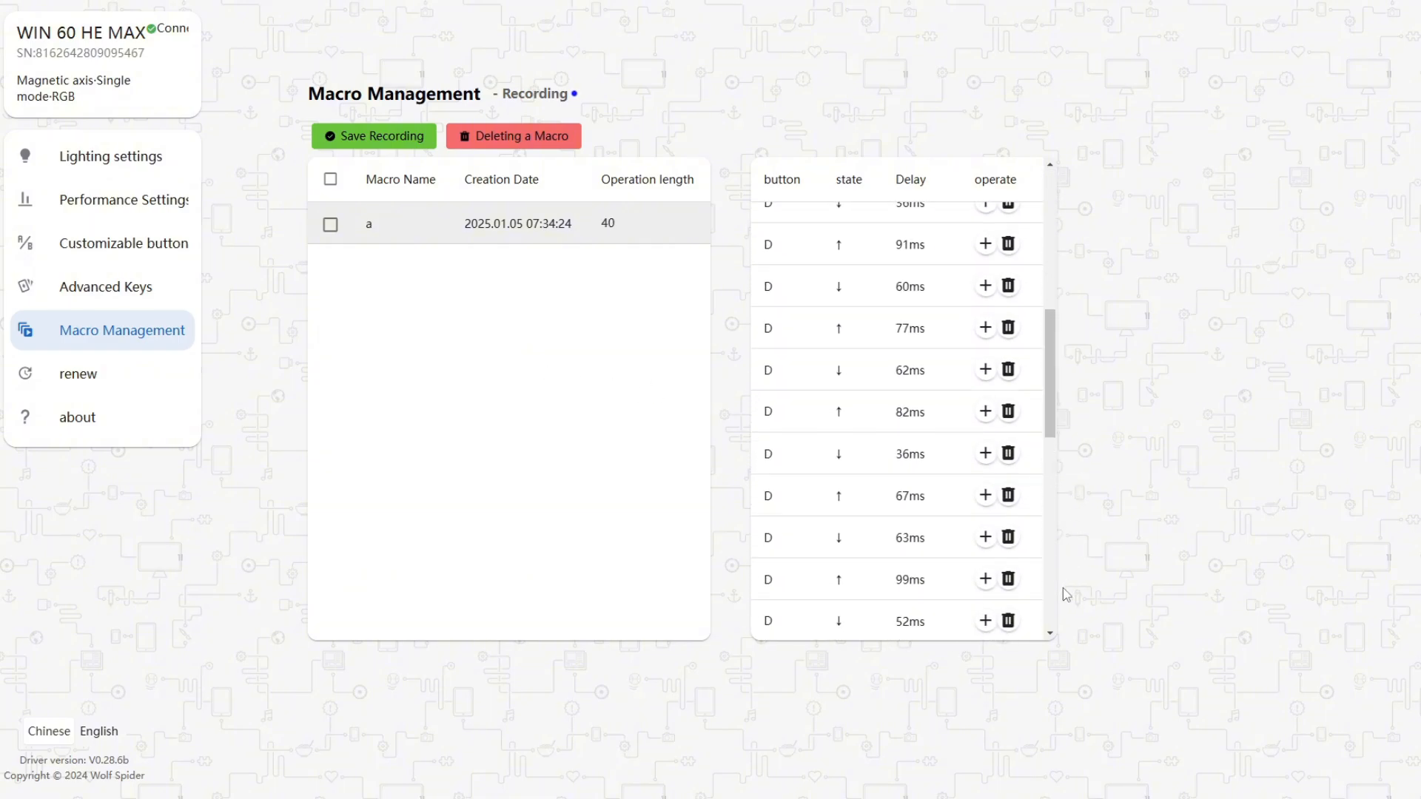
click(1050, 598)
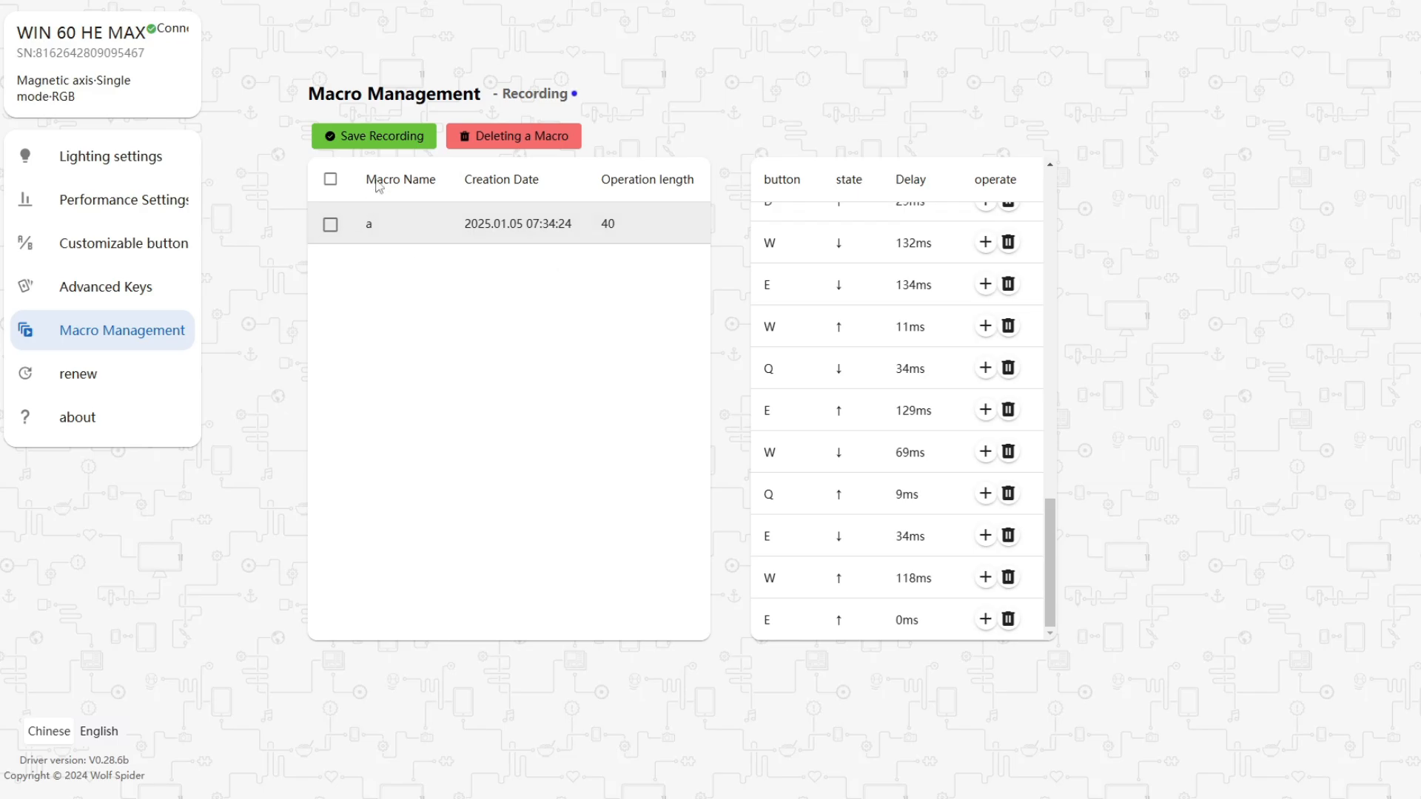
click(410, 140)
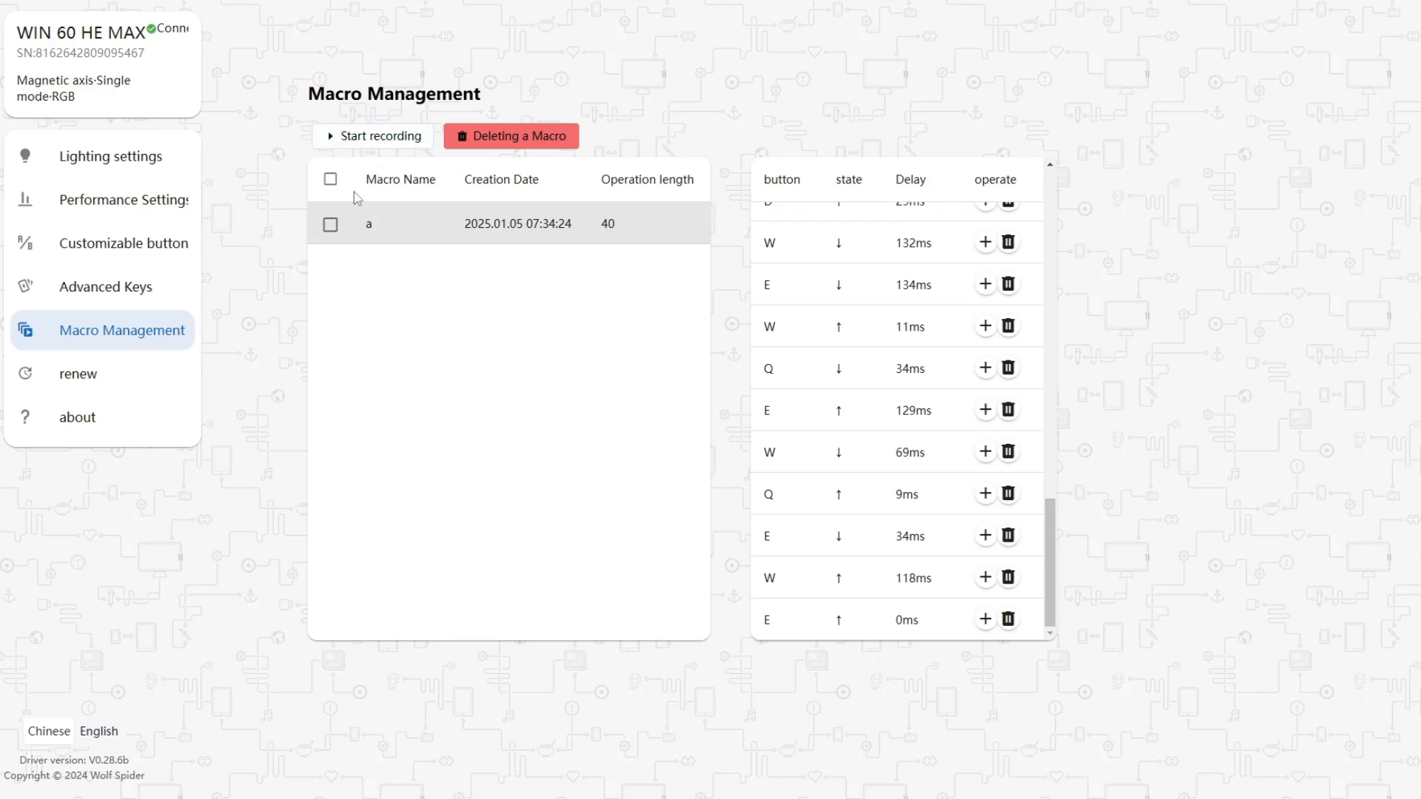
- Delete all the A key actions from the beginning of macro "a"
click(331, 225)
click(335, 226)
click(1049, 236)
click(1047, 235)
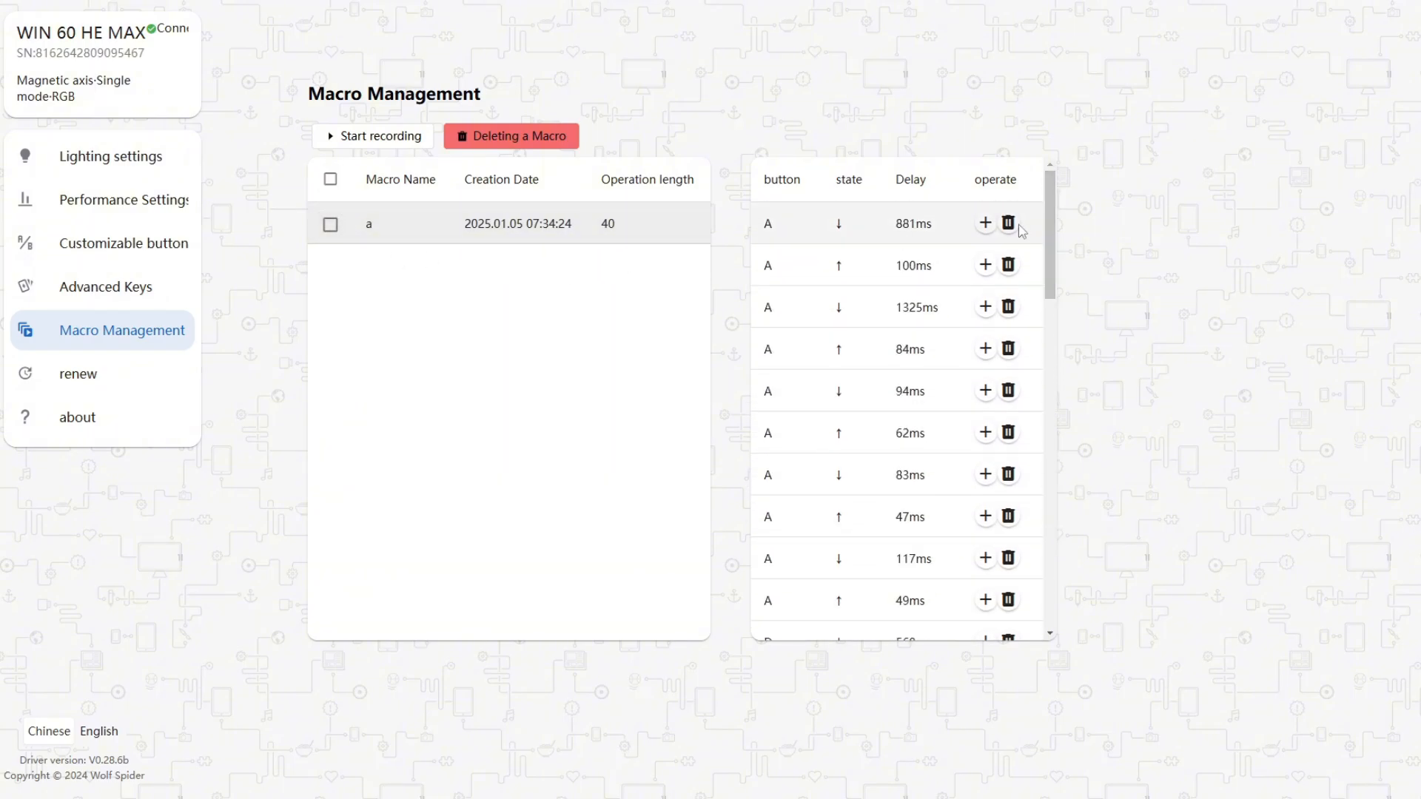
click(1012, 223)
click(1011, 224)
click(1012, 222)
click(1012, 223)
click(1012, 223)
click(1011, 223)
click(1011, 222)
click(1012, 222)
click(1012, 222)
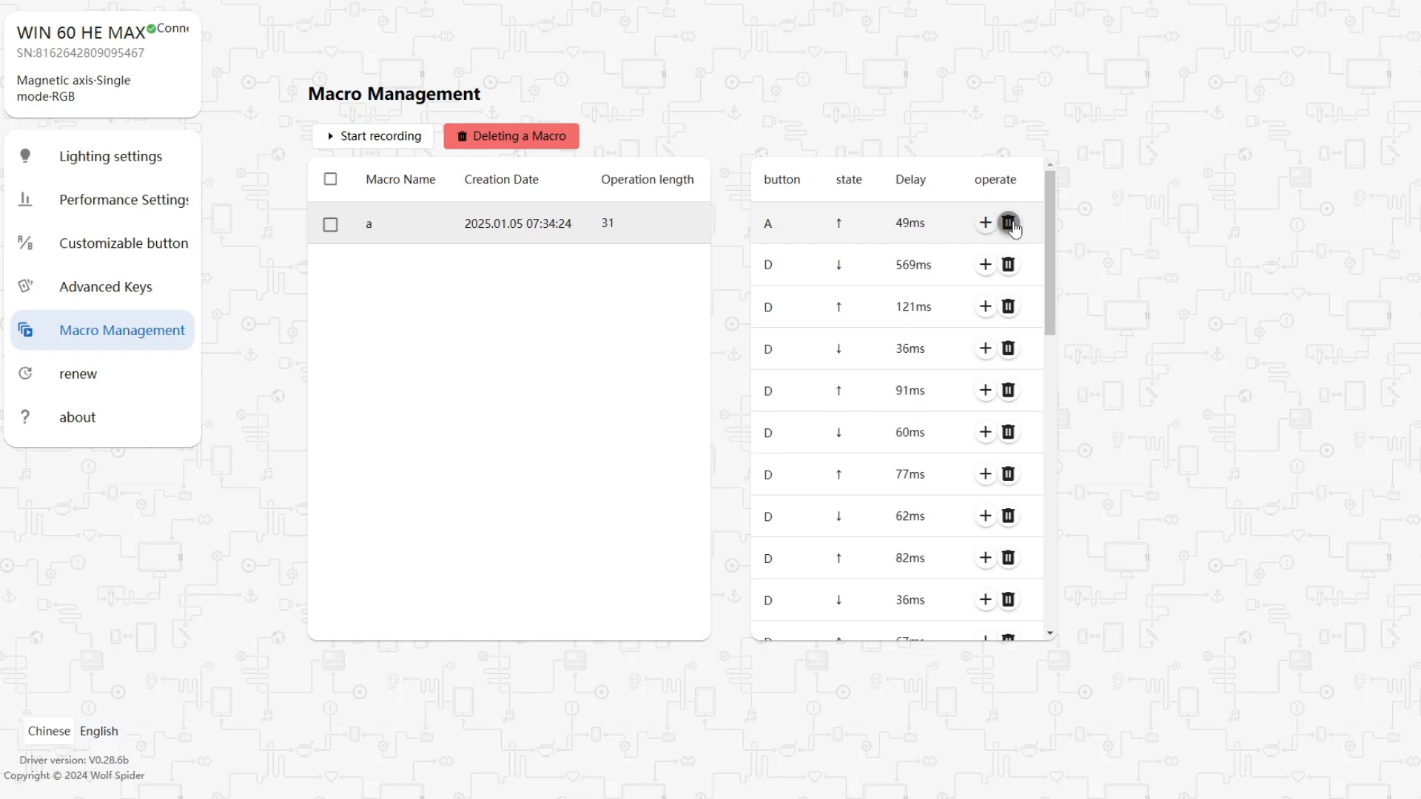
click(1012, 223)
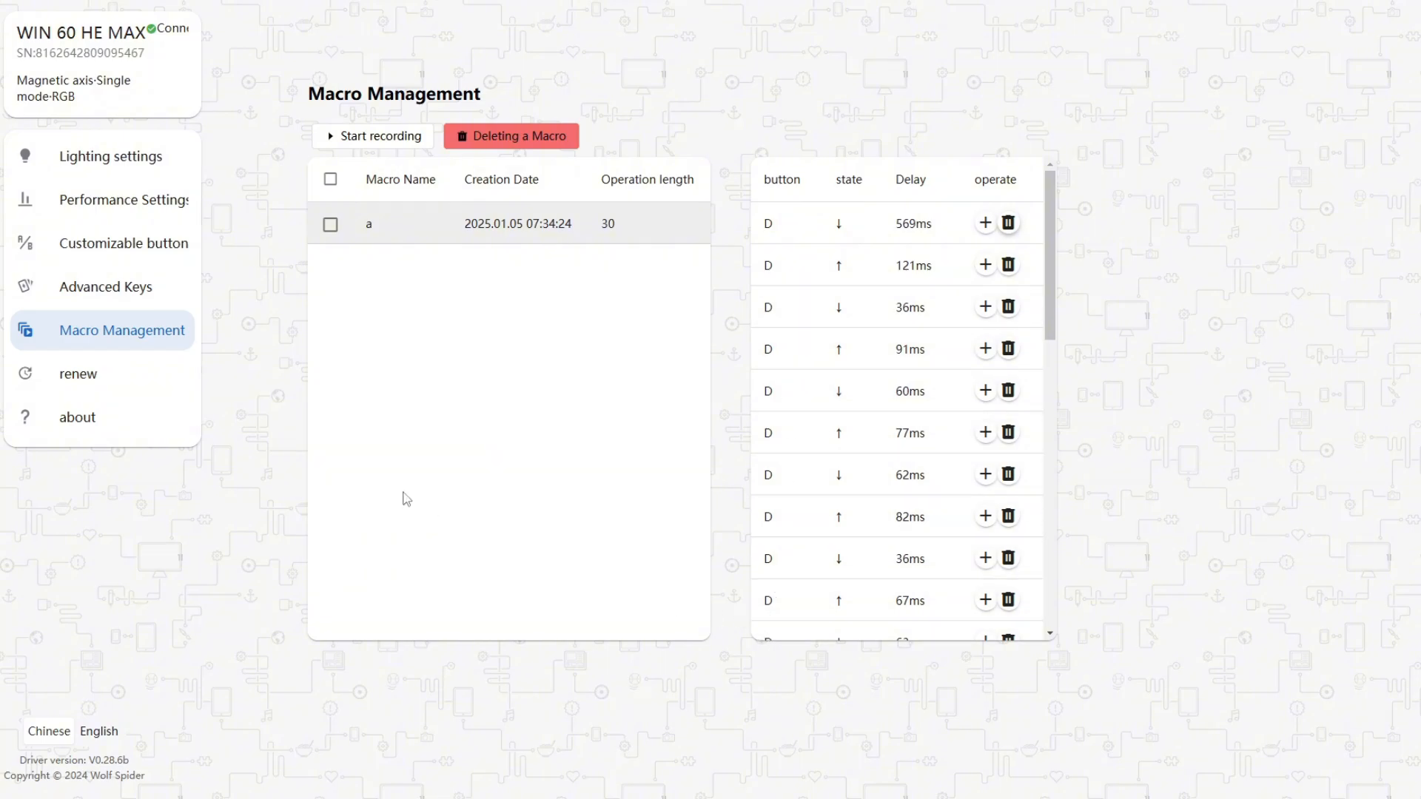
- Select macro "a" in the macro list and delete it
click(330, 224)
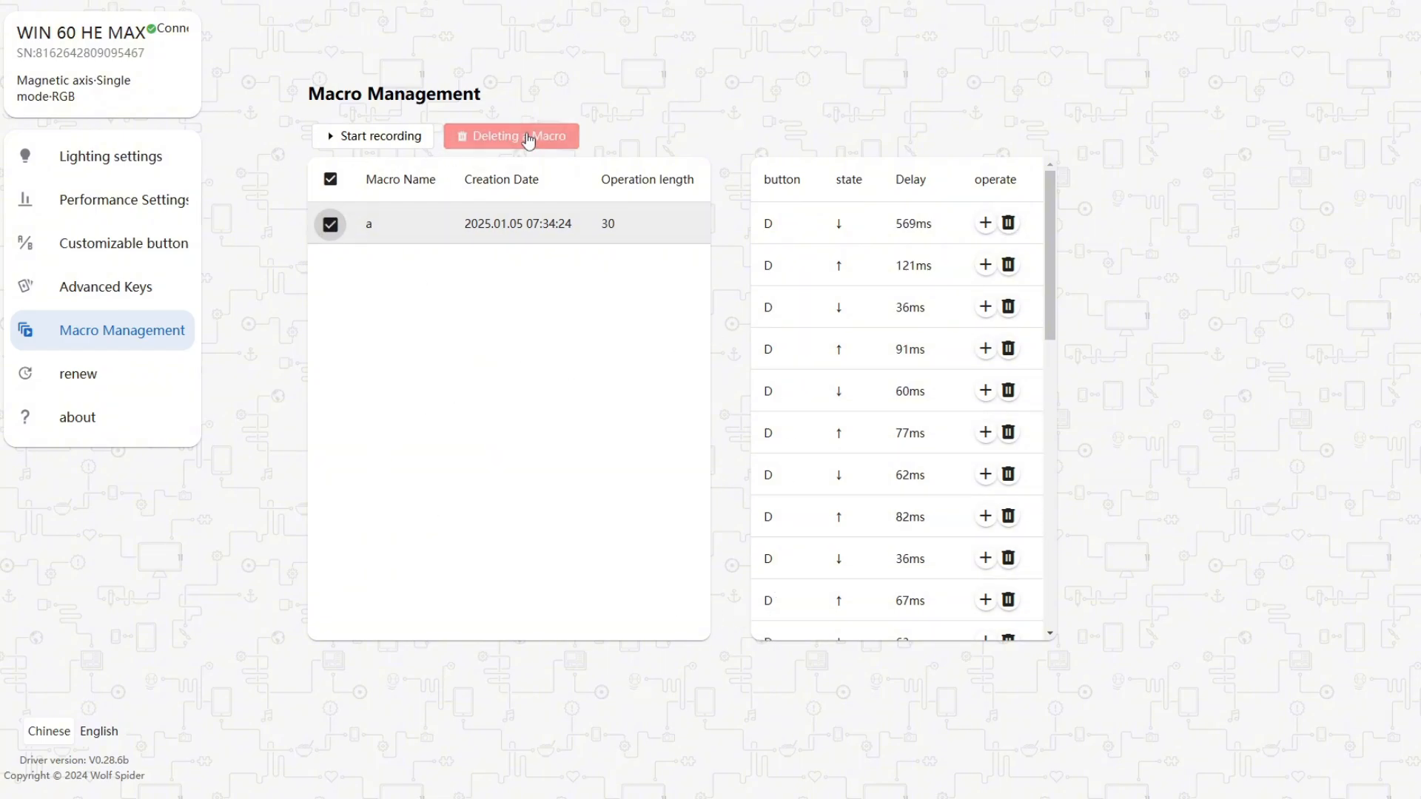
click(528, 140)
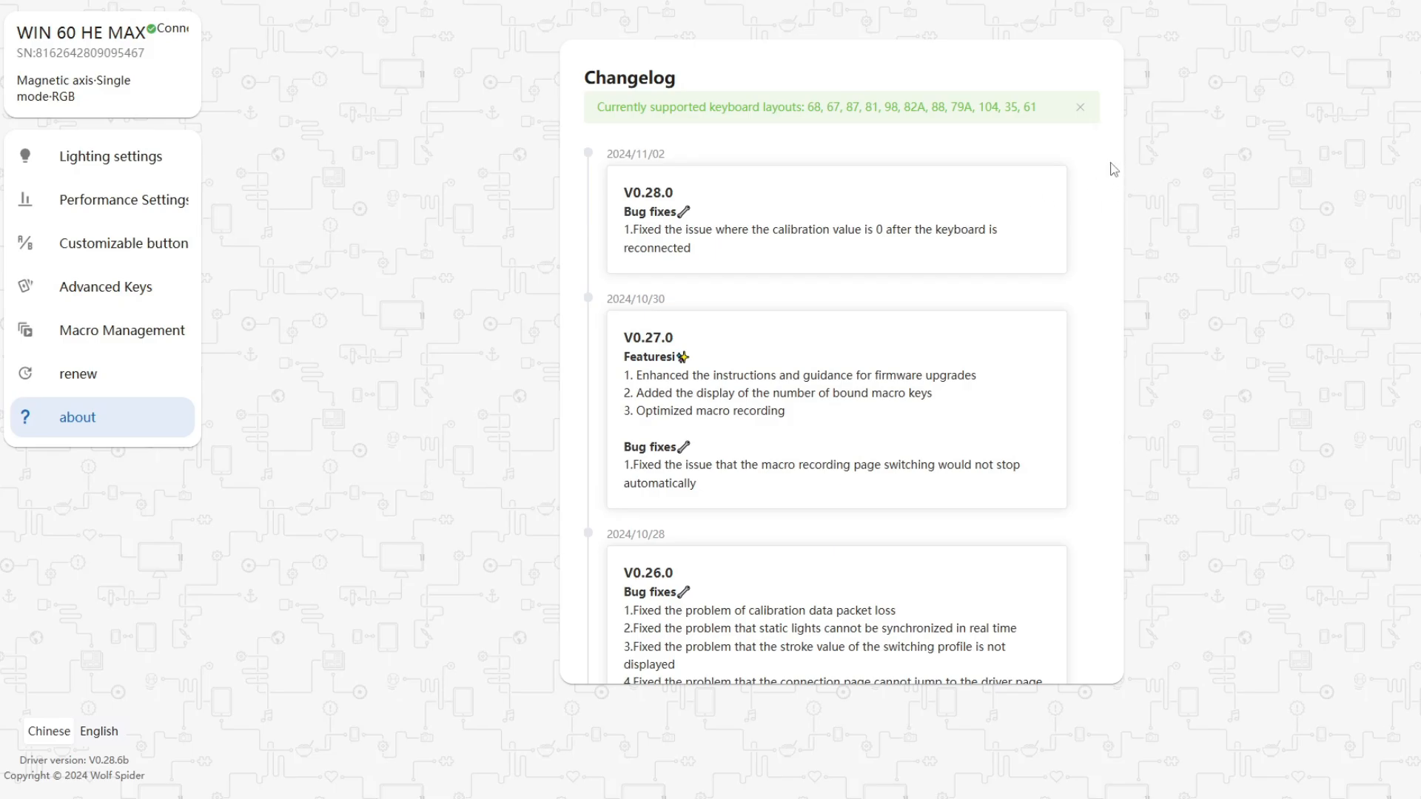
- Dismiss the supported keyboard layouts notice in the About page's changelog and switch to the File Explorer window
mouse_move(1094, 165)
mouse_down()
mouse_move(1095, 178)
mouse_move(1091, 153)
mouse_up()
click(1080, 107)
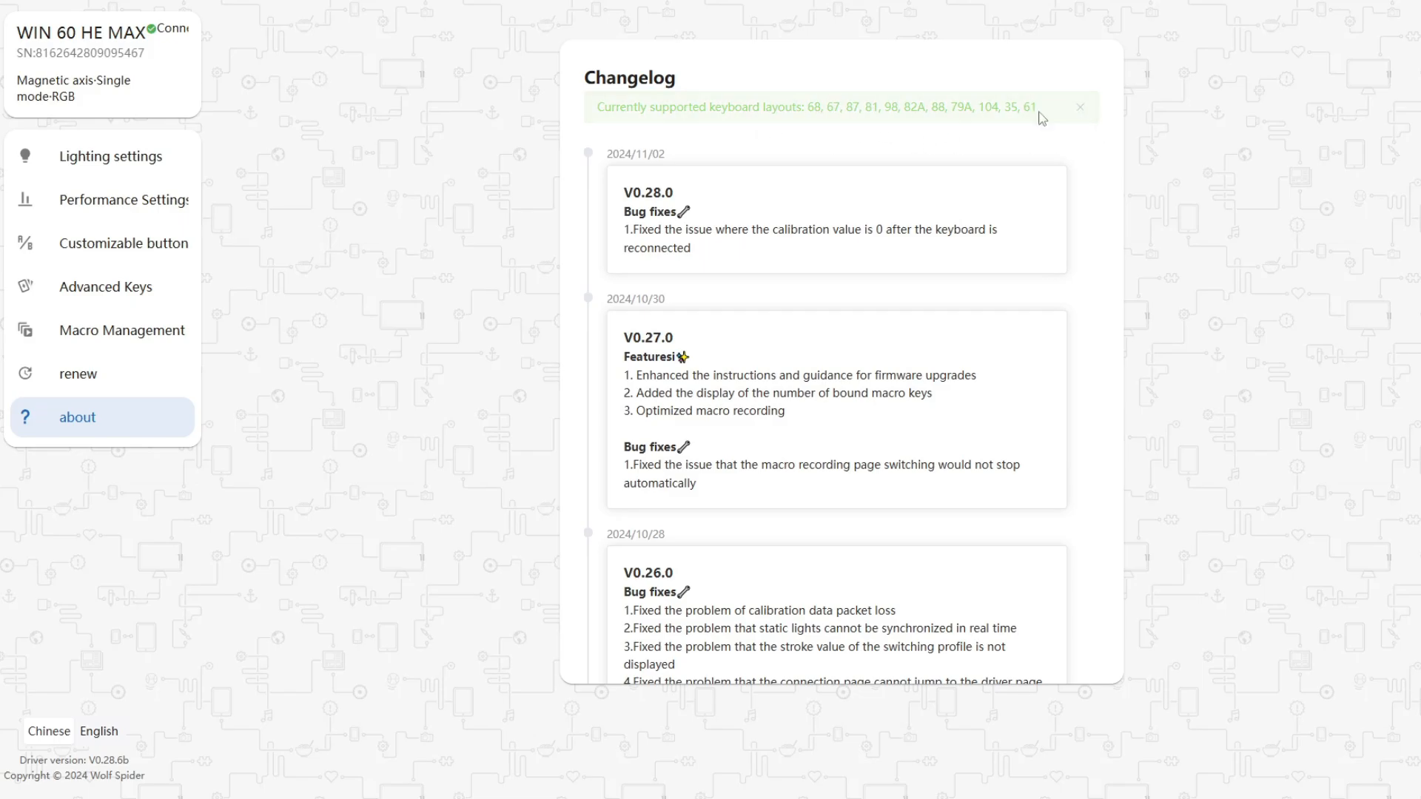
key(alt+Tab)
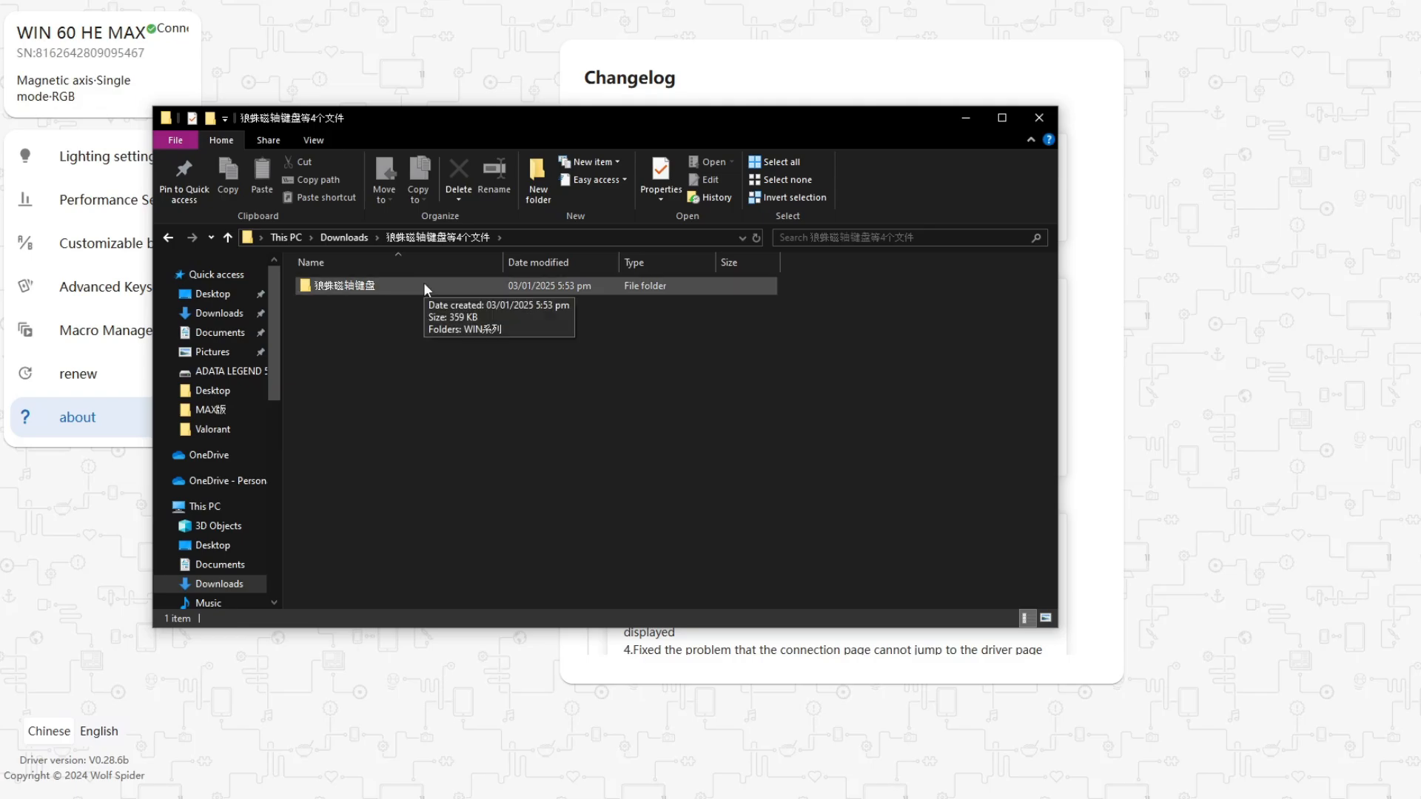
- Browse the downloaded 狼蛛磁轴键盘 package through WIN系列, 固件 and WIN60 to the PRO版 folder and examine its BIN firmware file
double_click(582, 285)
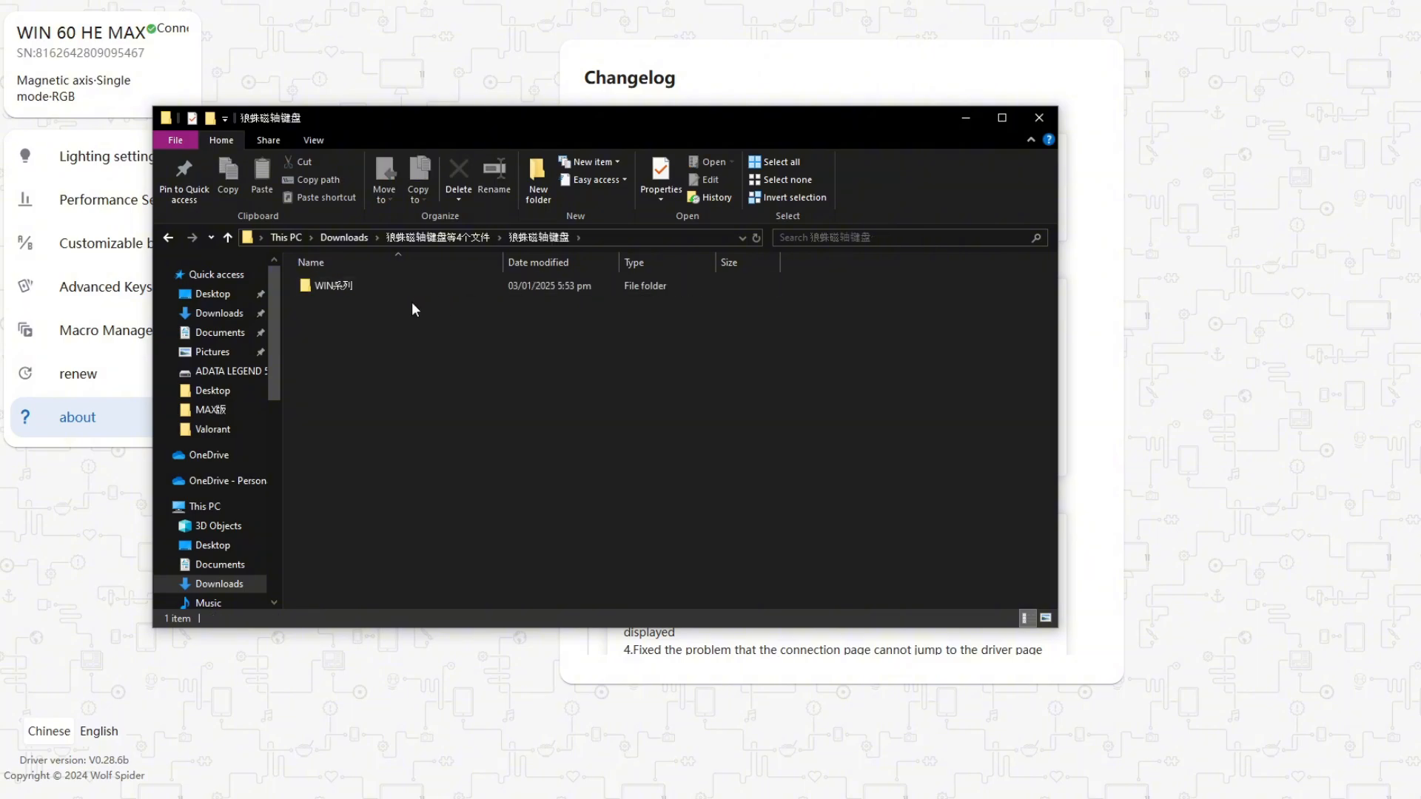
click(327, 286)
double_click(328, 286)
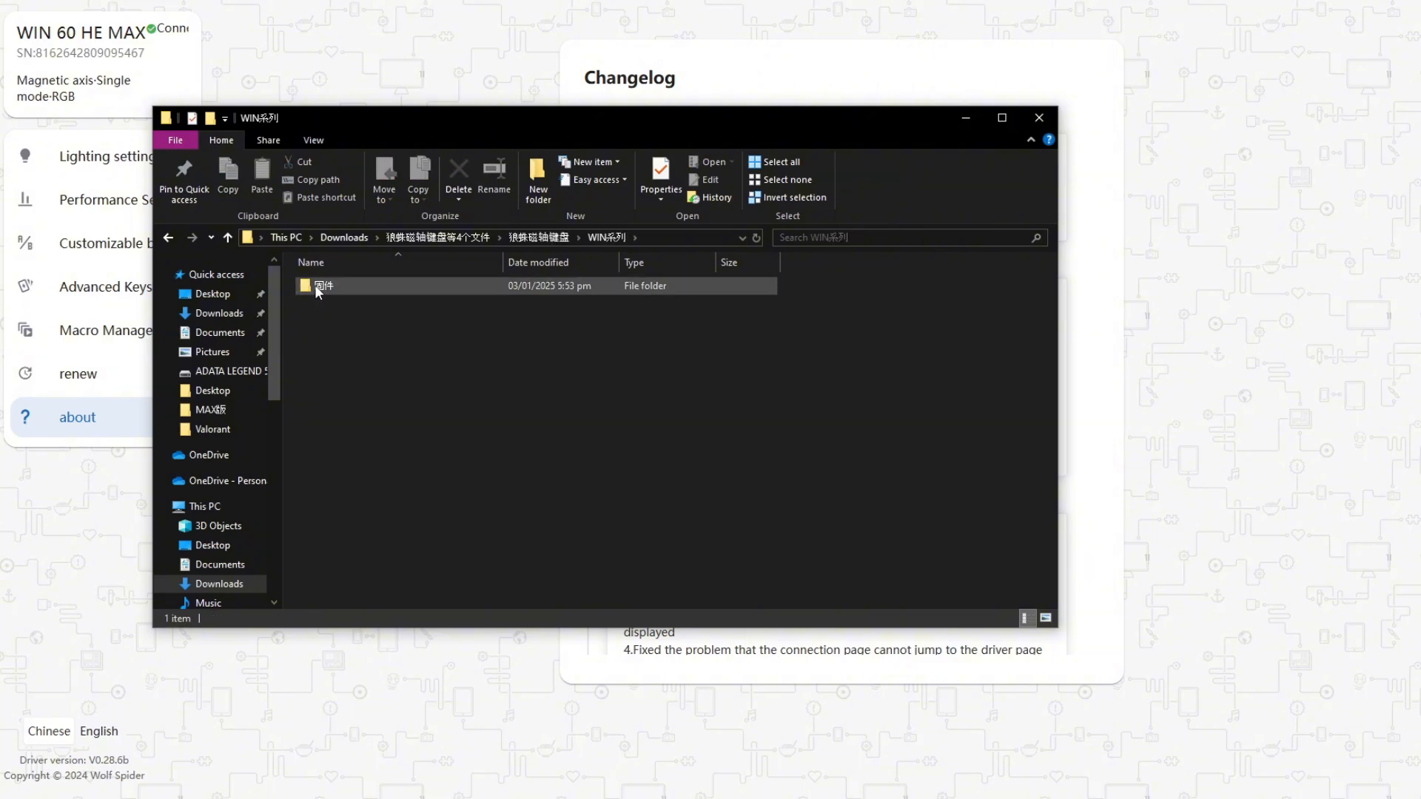
double_click(314, 287)
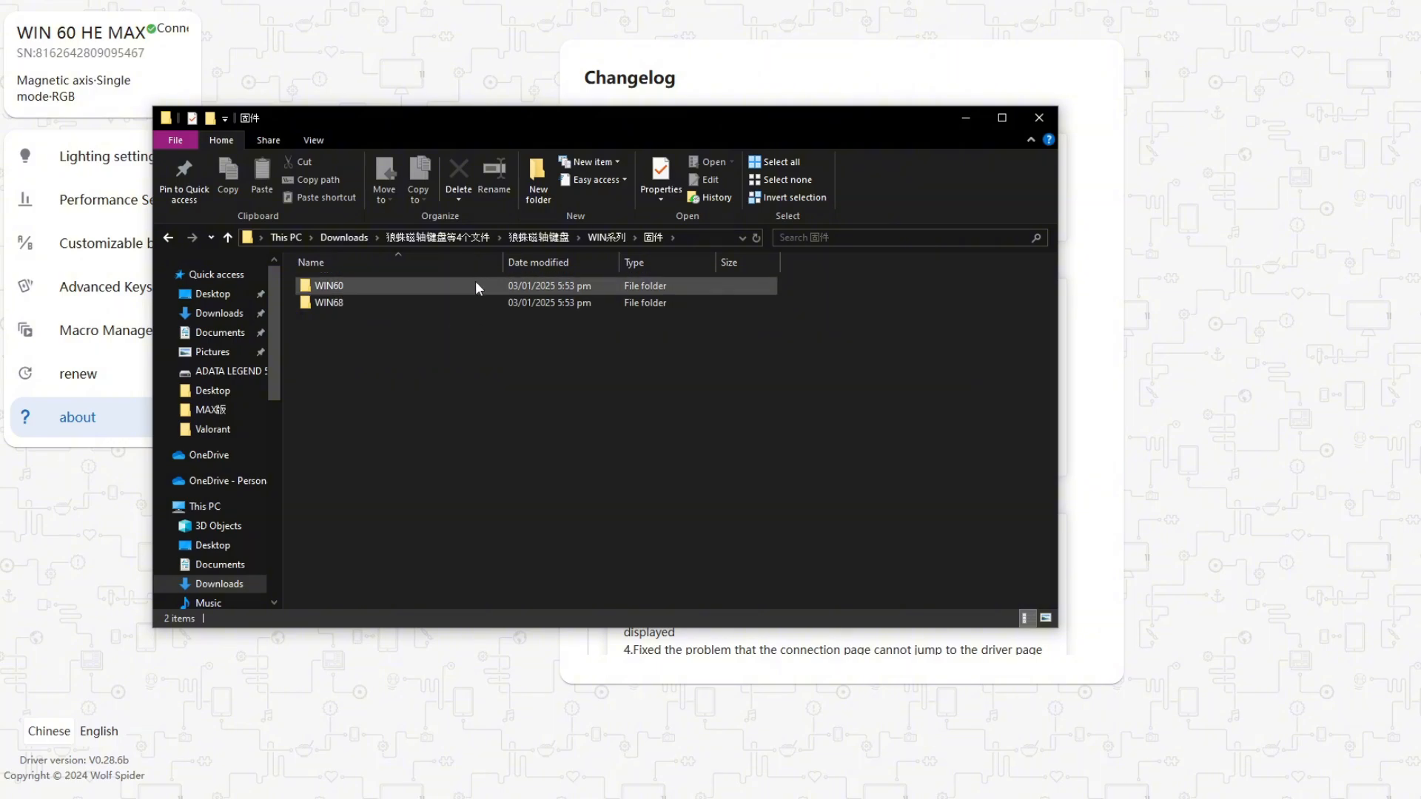
double_click(340, 286)
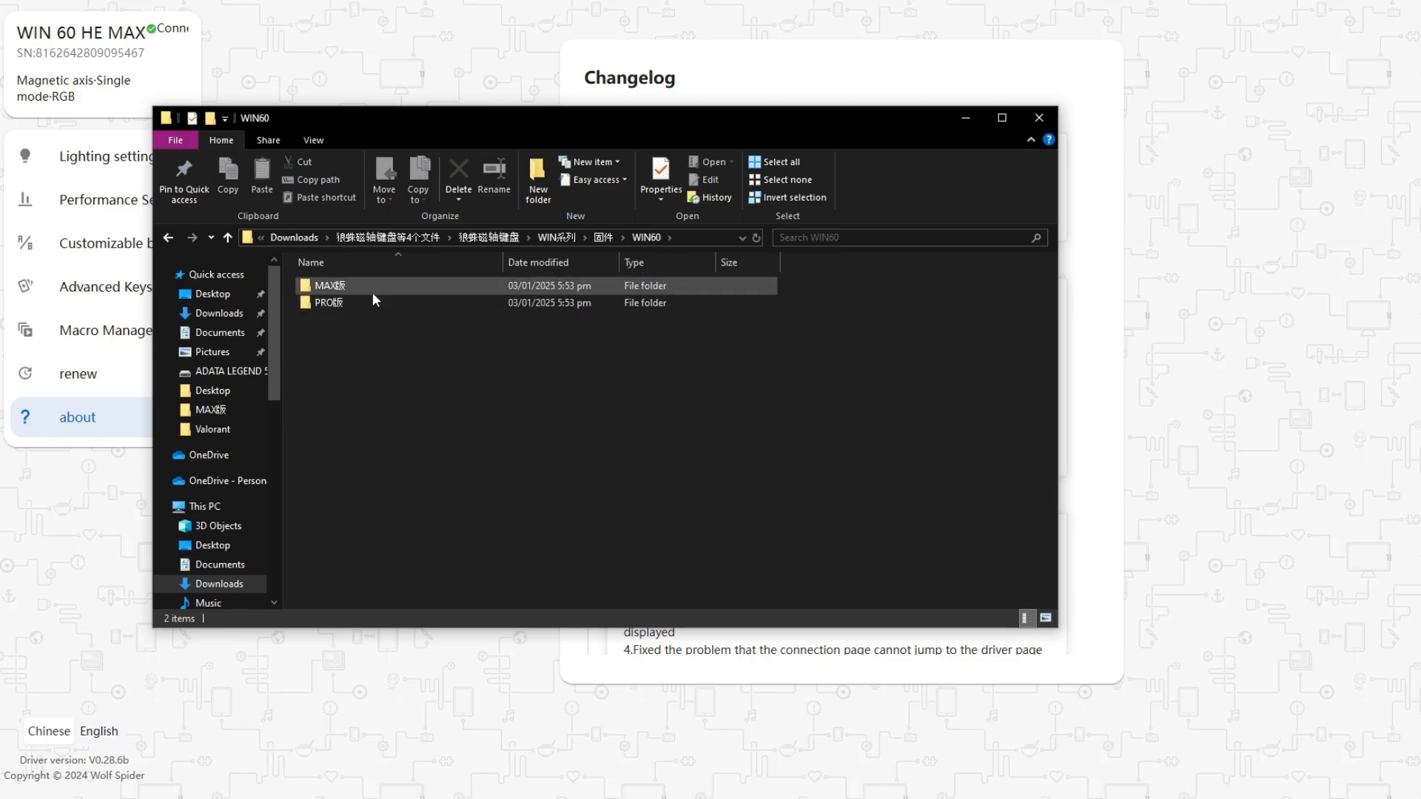
double_click(330, 302)
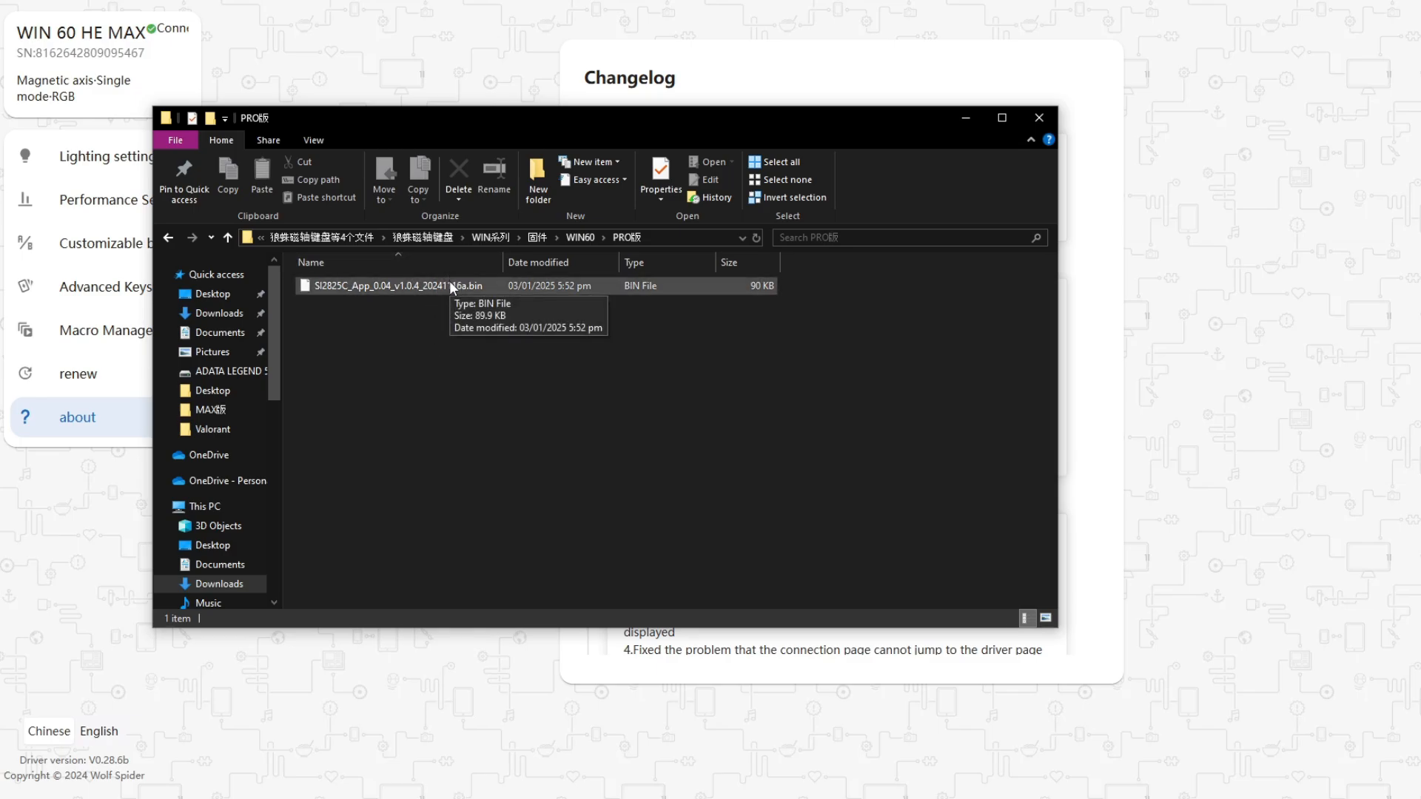
drag(565, 113, 674, 209)
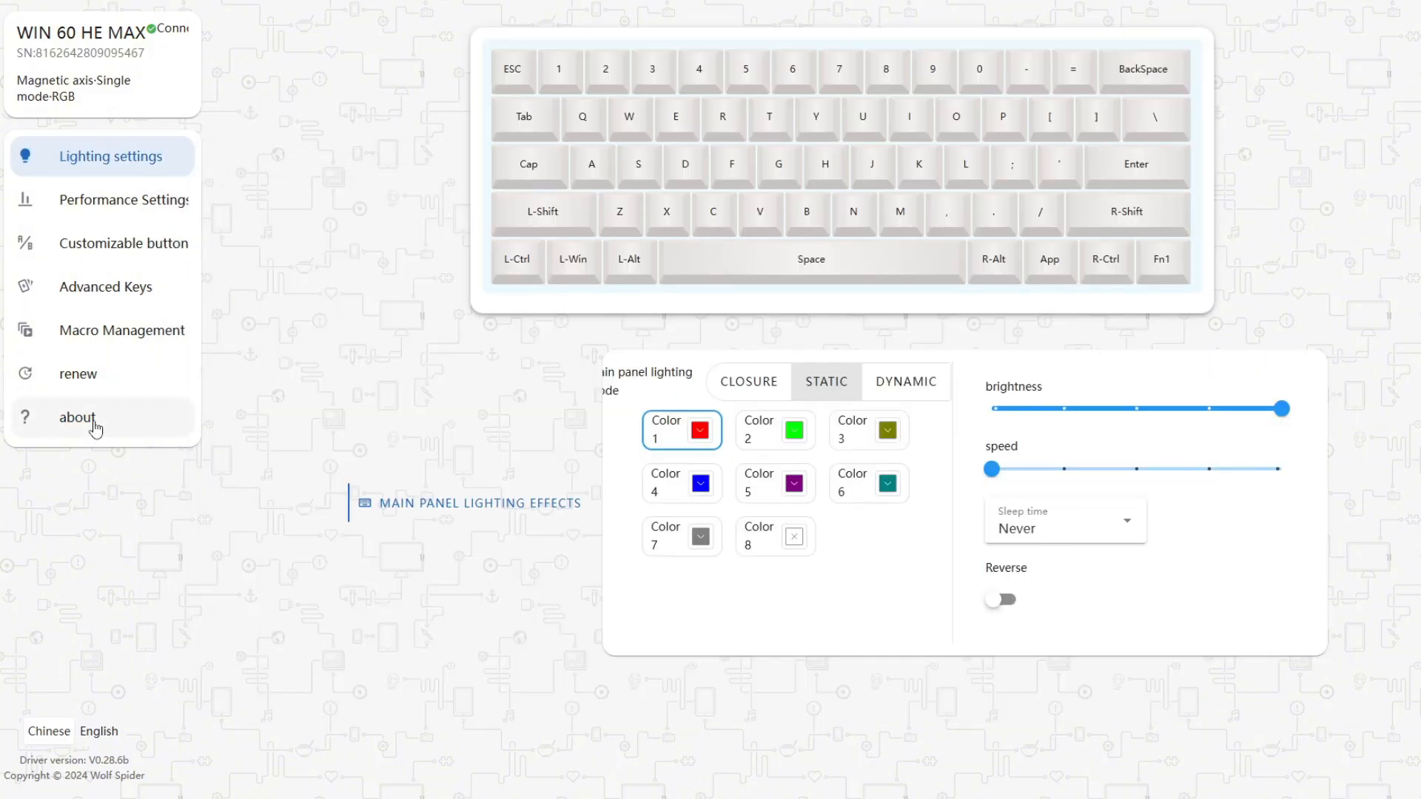